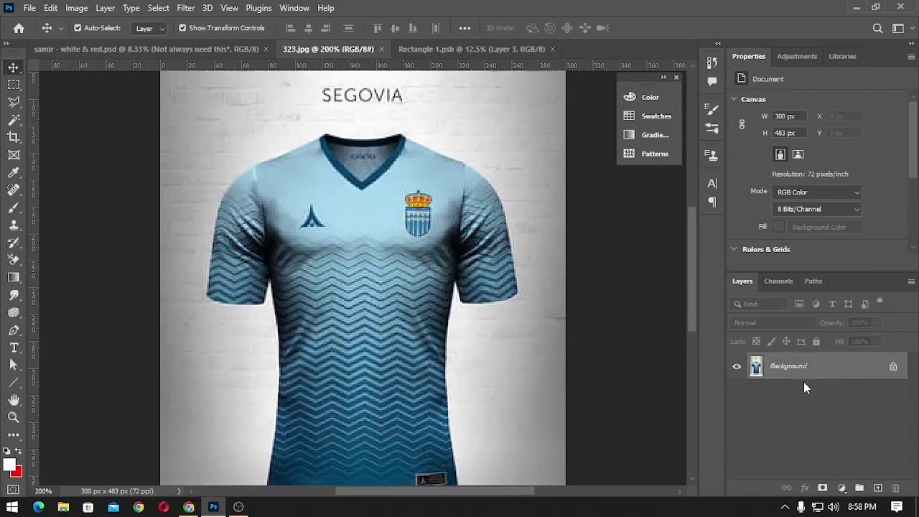
Copy the 323.jpg shirt photo into Rectangle 1.psb, enlarge it to 1910 × 3075 px, and bring it to front.
left_click(894, 369)
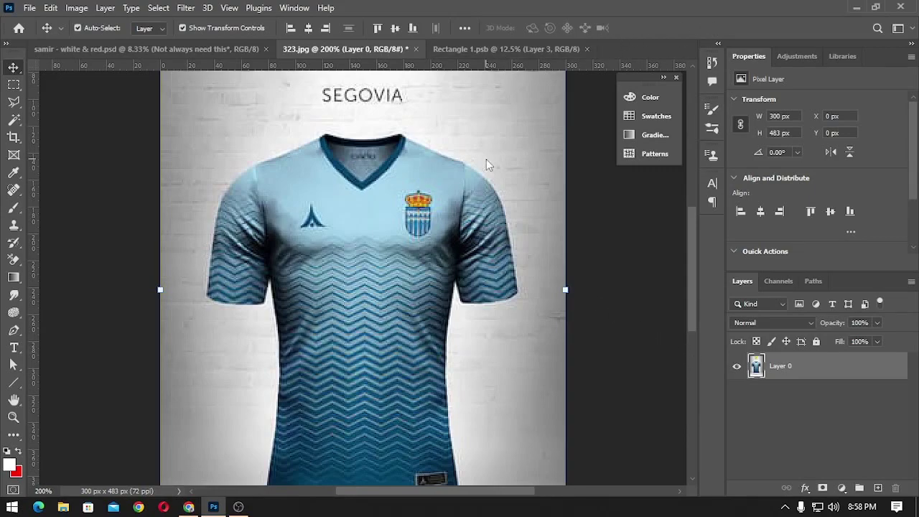
left_click_drag(486, 159, 454, 246)
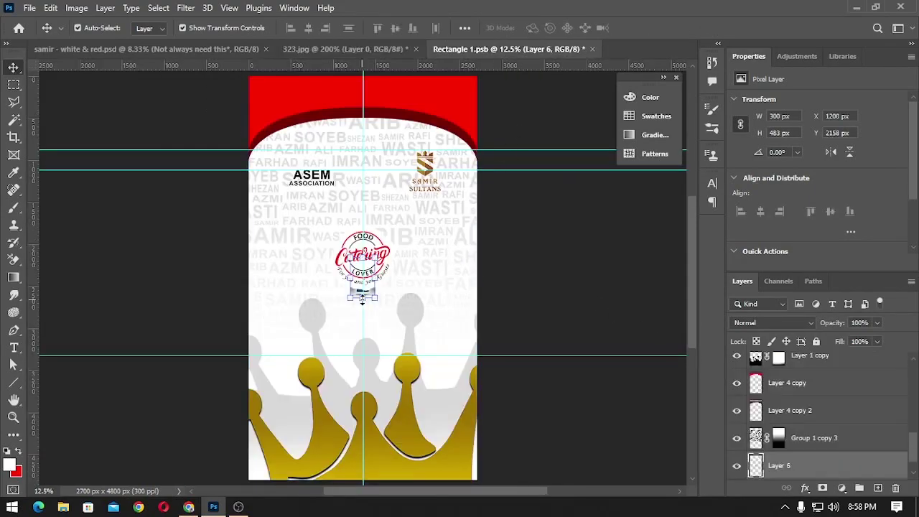
left_click_drag(361, 326, 364, 408)
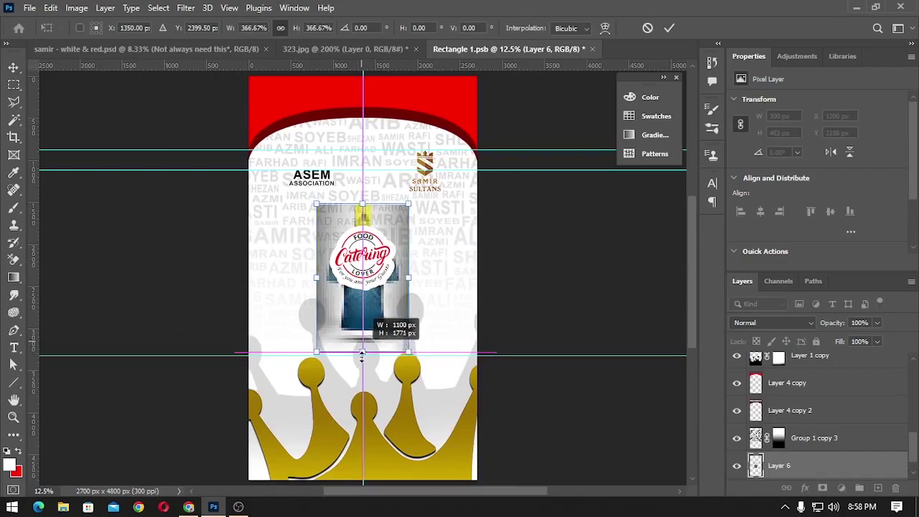
key("Return")
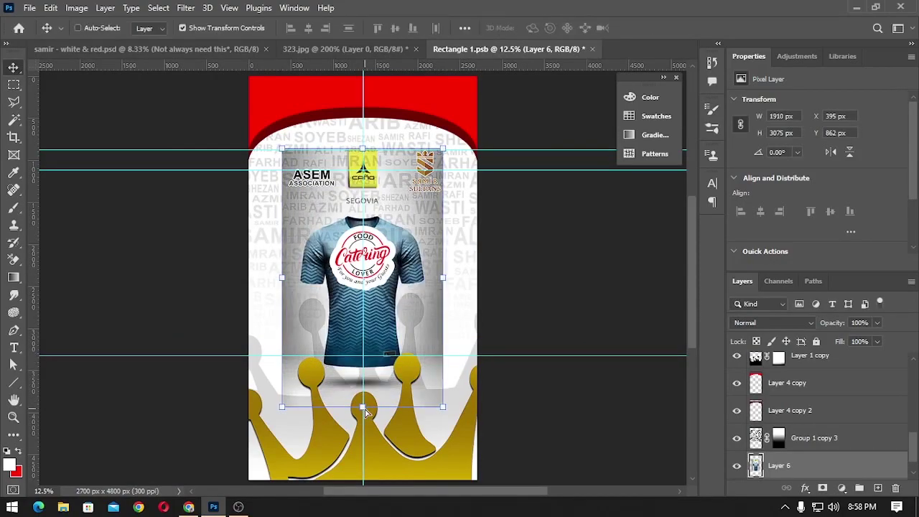
key("ctrl+shift+bracketright")
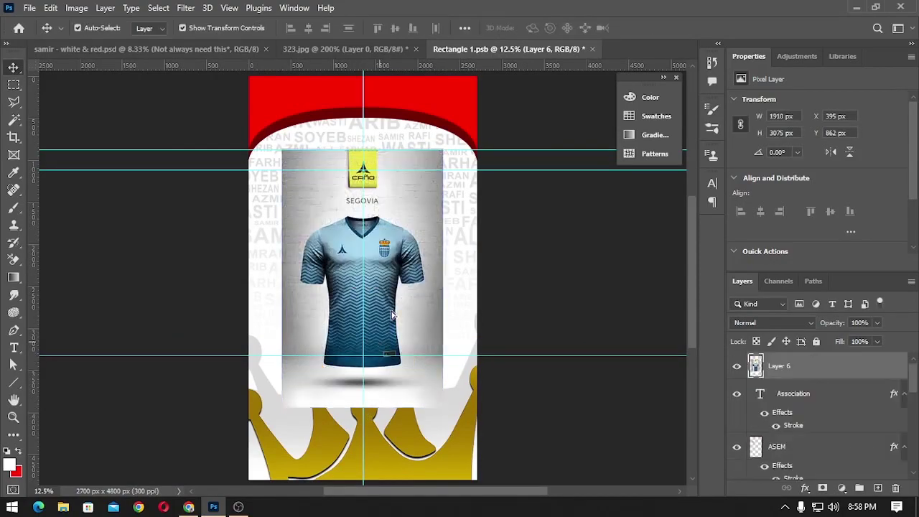
Remove the gold and grey crown shapes below the shirt.
left_click_drag(381, 371, 393, 332)
left_click_drag(331, 372, 380, 410)
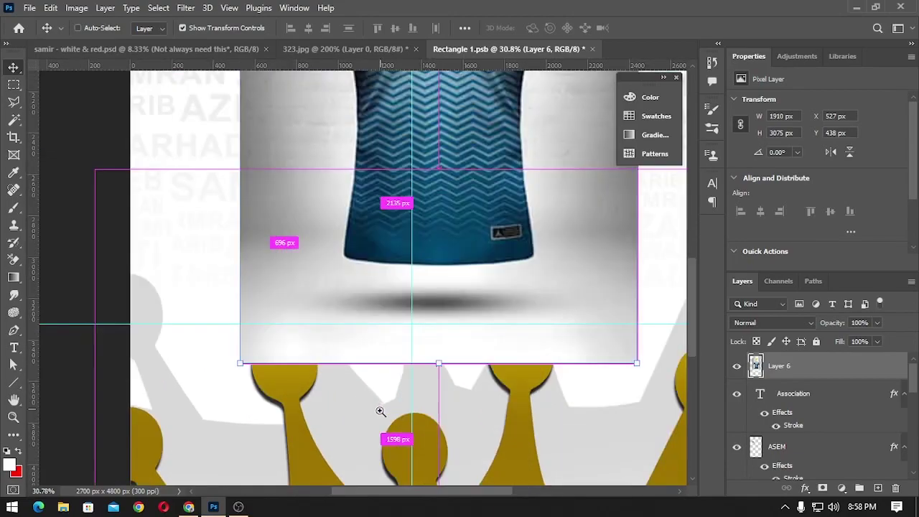
left_click(288, 423, "ctrl")
left_click_drag(292, 428, 316, 439)
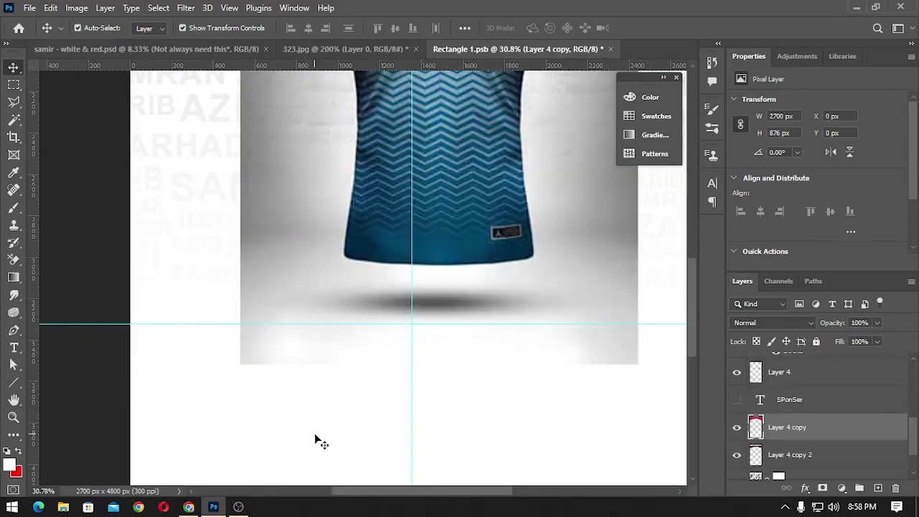
key("ctrl+minus")
key("ctrl+minus")
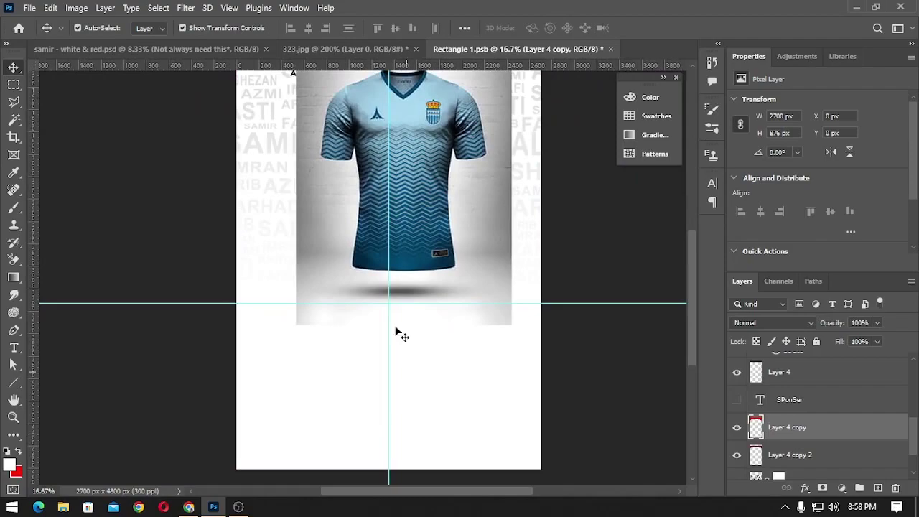
Delete the name watermark text and both red header bands, leaving plain white behind the shirt.
left_click(277, 151)
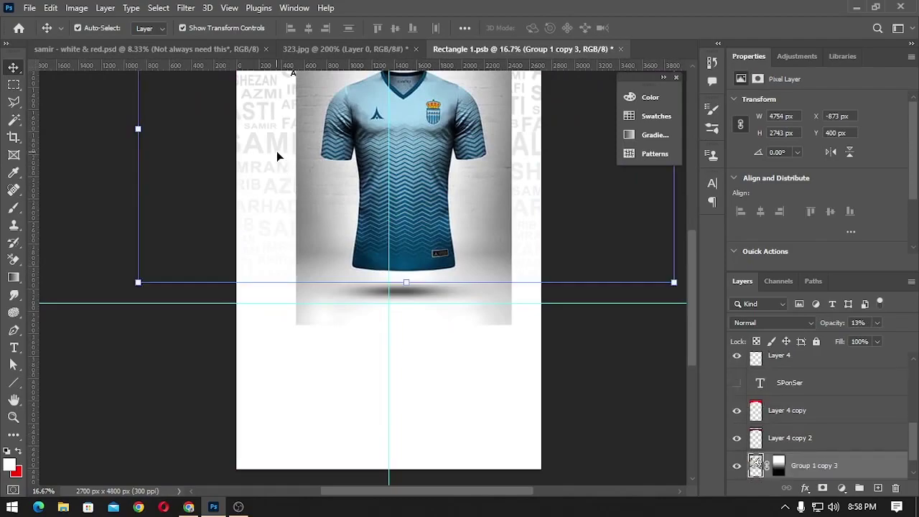
key("Delete")
scroll(302, 194, "up", 5)
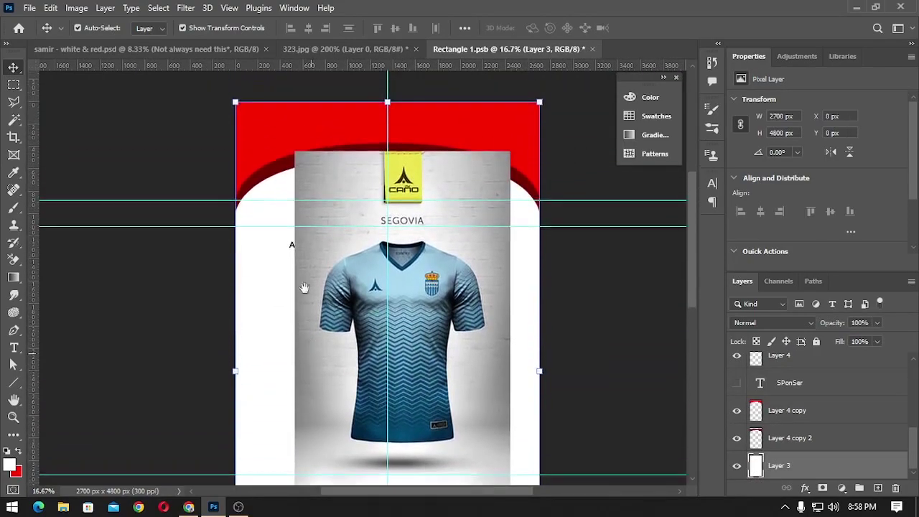
left_click_drag(289, 209, 290, 220)
left_click(290, 220)
key("Delete")
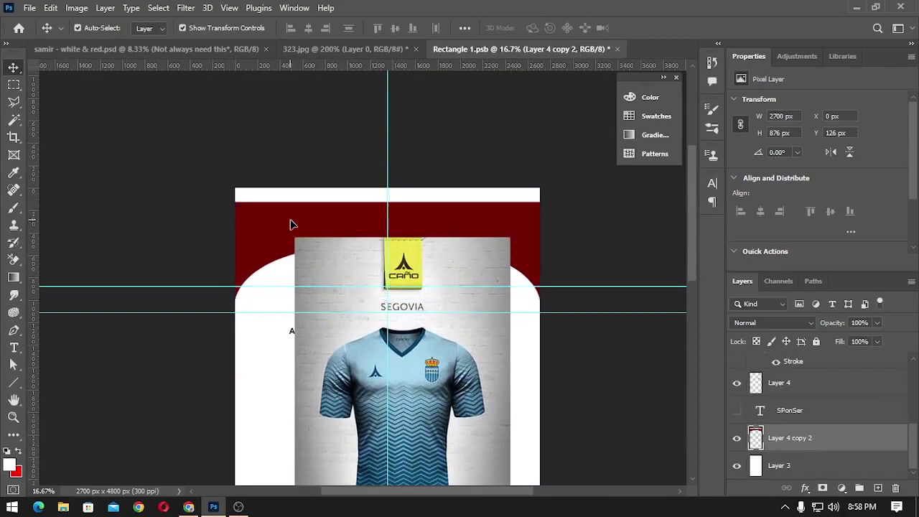
key("Delete")
scroll(406, 416, "down", 2)
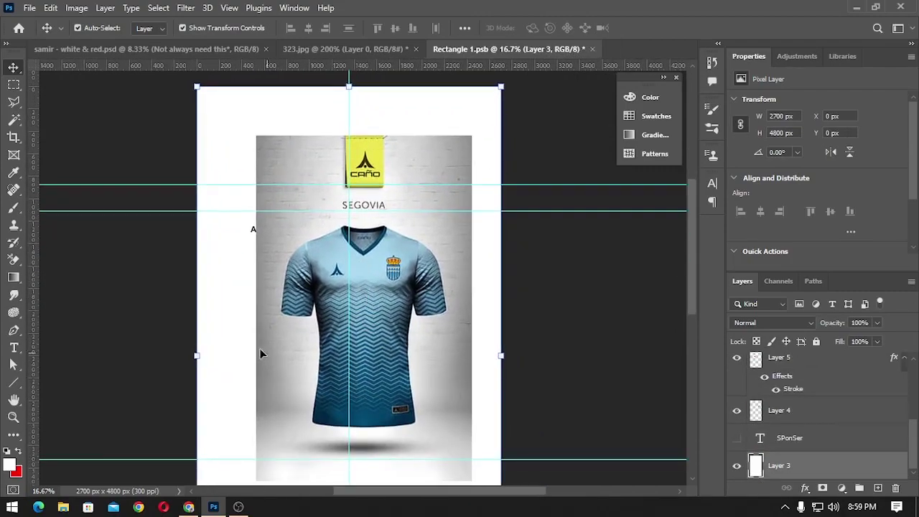
scroll(307, 379, "down", 2)
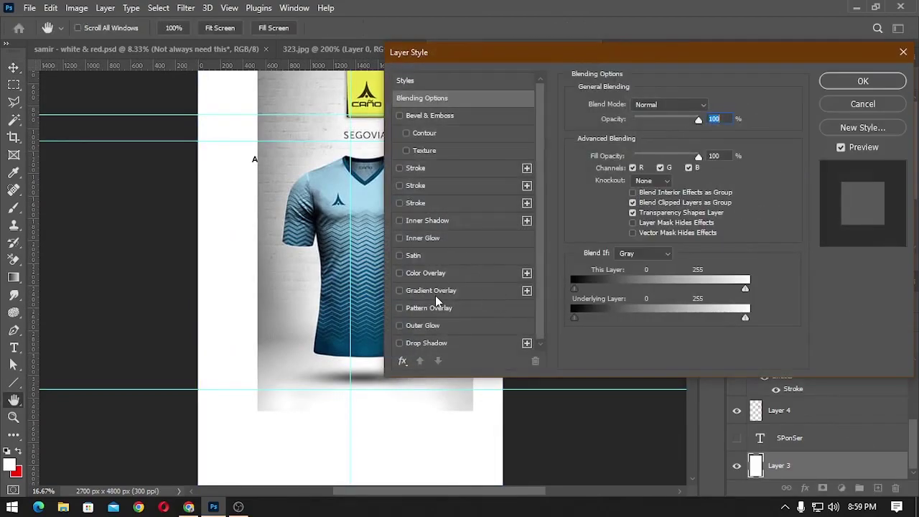
Enable a Gradient Overlay on Layer 3 and choose its left colour stop for editing.
left_click(435, 295)
left_click(644, 137)
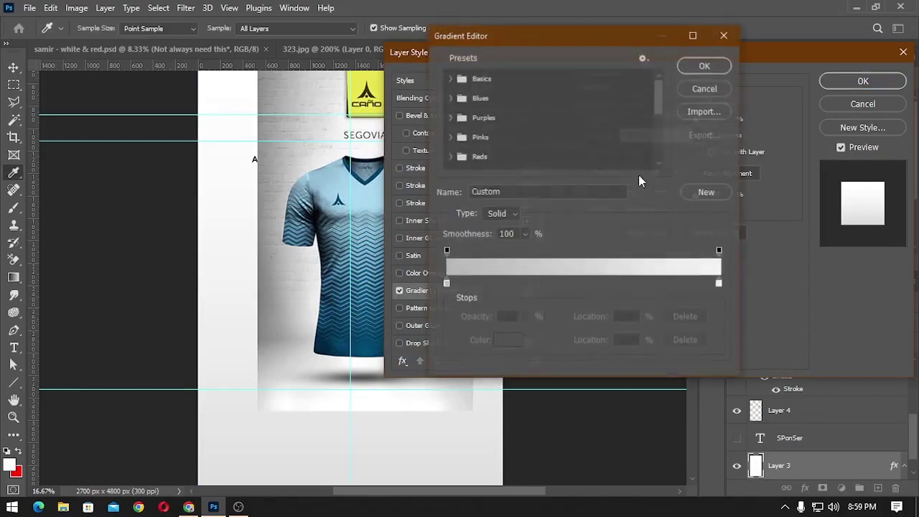
left_click(446, 284)
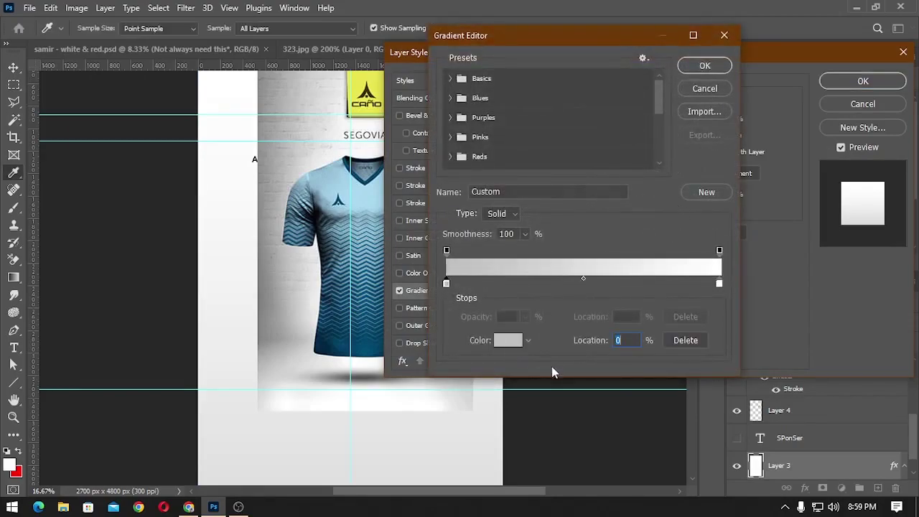
left_click(507, 340)
Set the left gradient stop to dark navy #002c41.
left_click(401, 308)
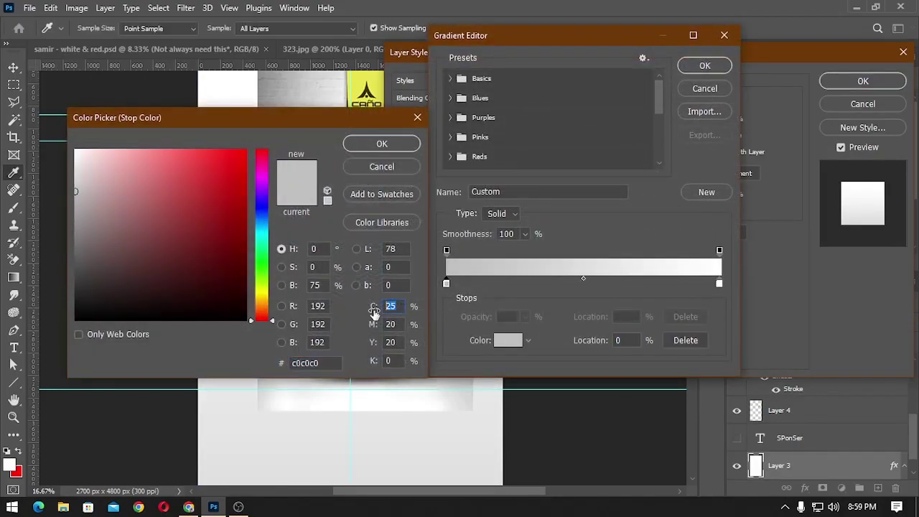
type("90")
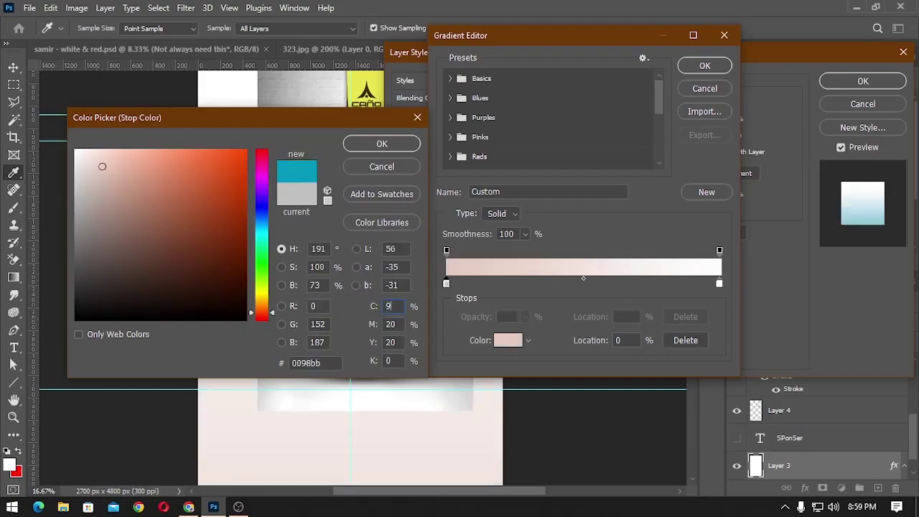
key("Tab")
type("0")
key("Tab")
type("0")
key("Tab")
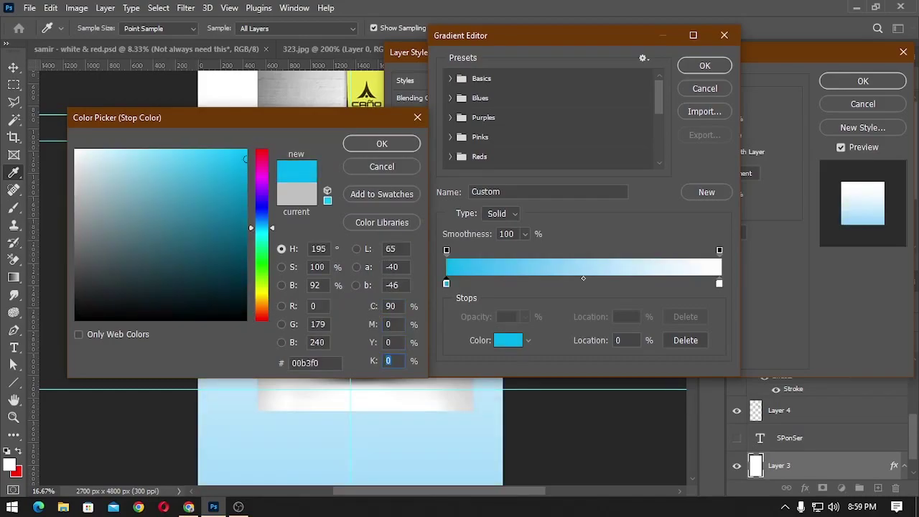
type("2")
type("90")
key("shift+Tab")
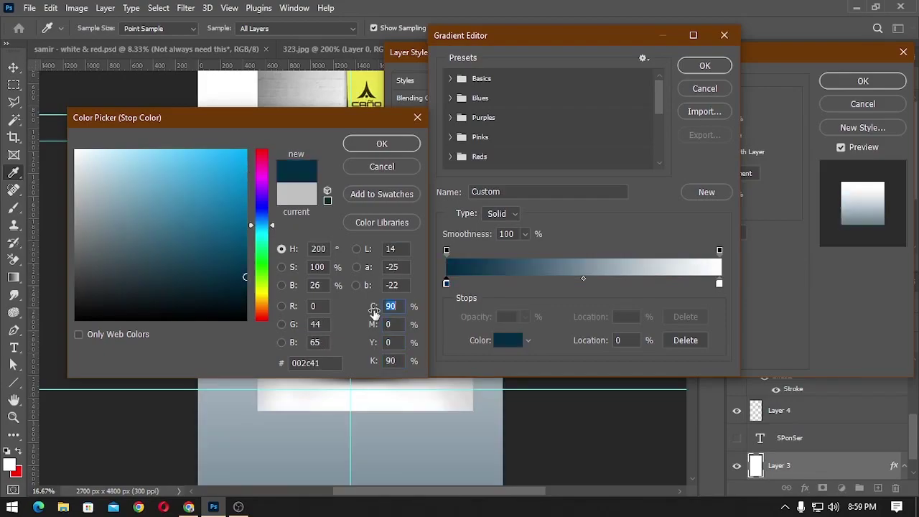
type("100")
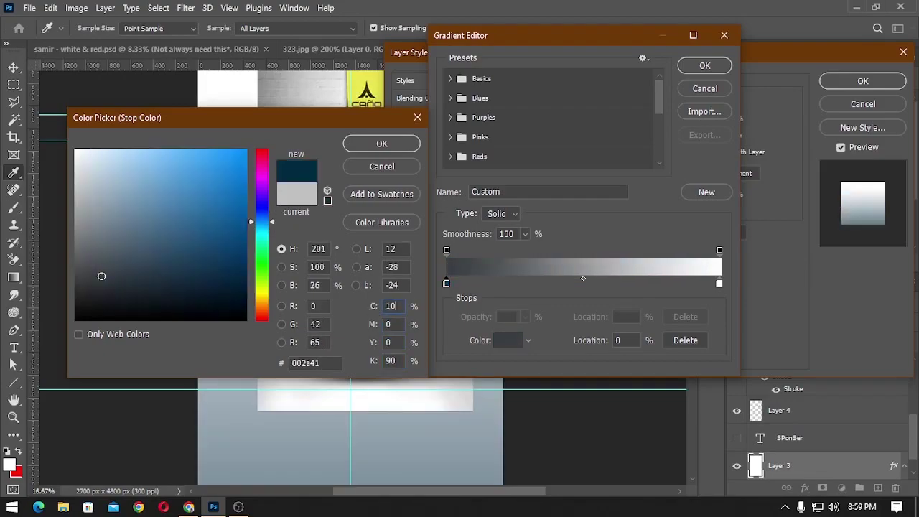
key("Return")
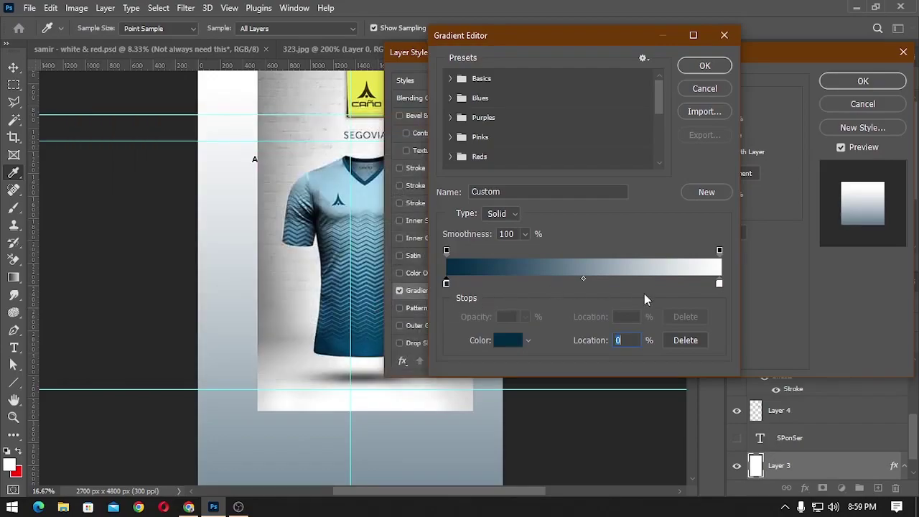
Set the right stop to light sky blue #8cd6f2 and accept the gradient.
double_click(720, 284)
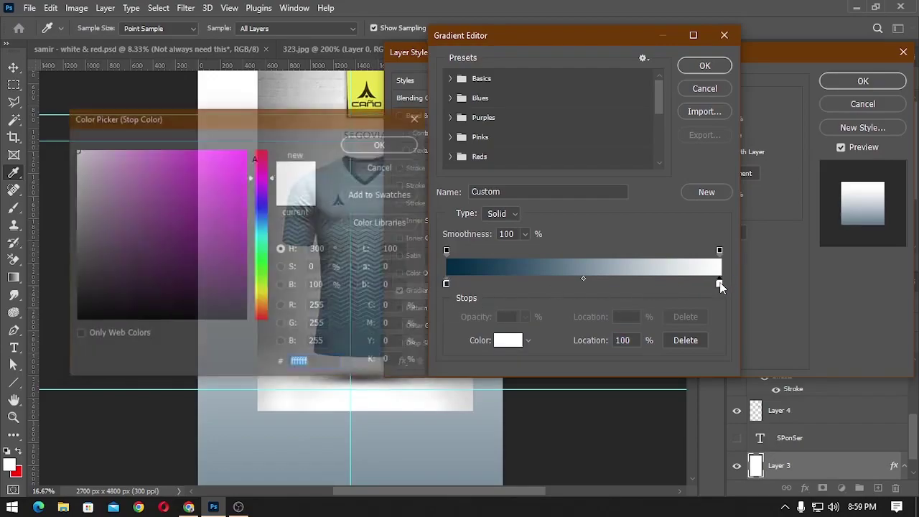
left_click(394, 307)
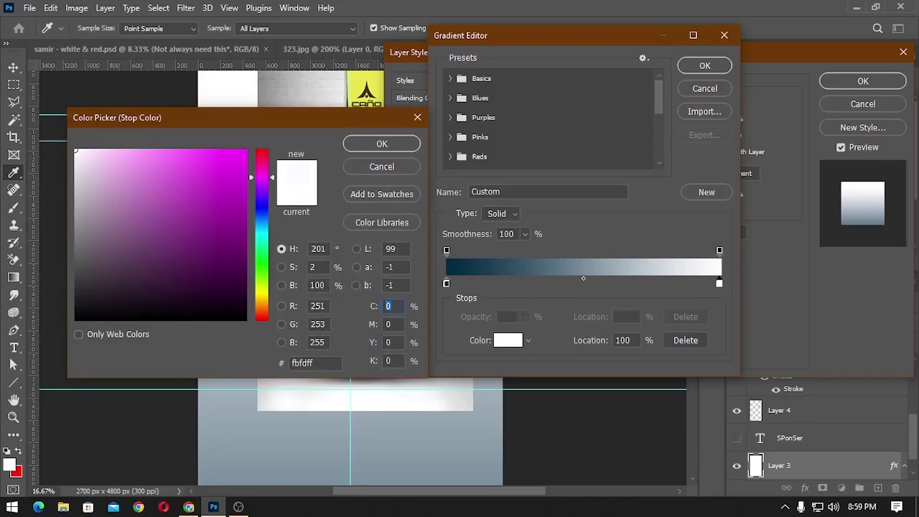
type("100")
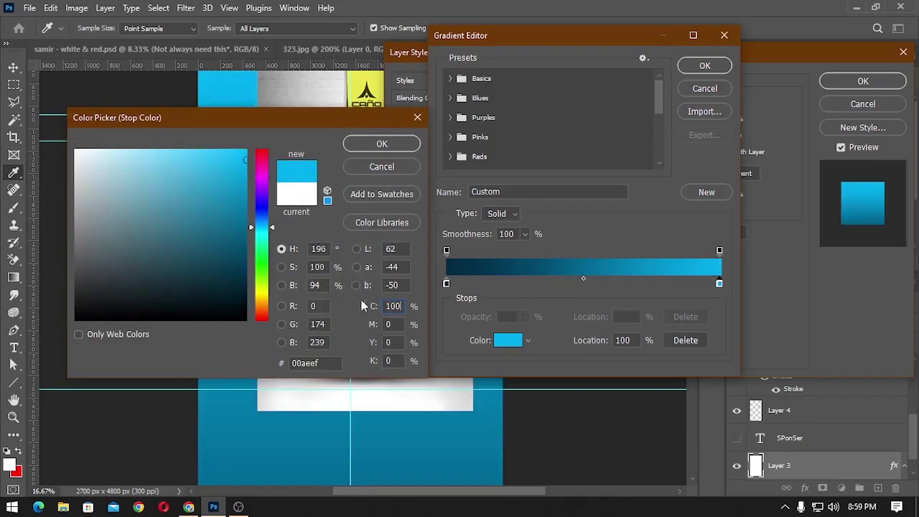
mouse_move(240, 164)
left_mouse_down()
mouse_move(199, 153)
mouse_move(177, 170)
mouse_move(149, 158)
left_mouse_up()
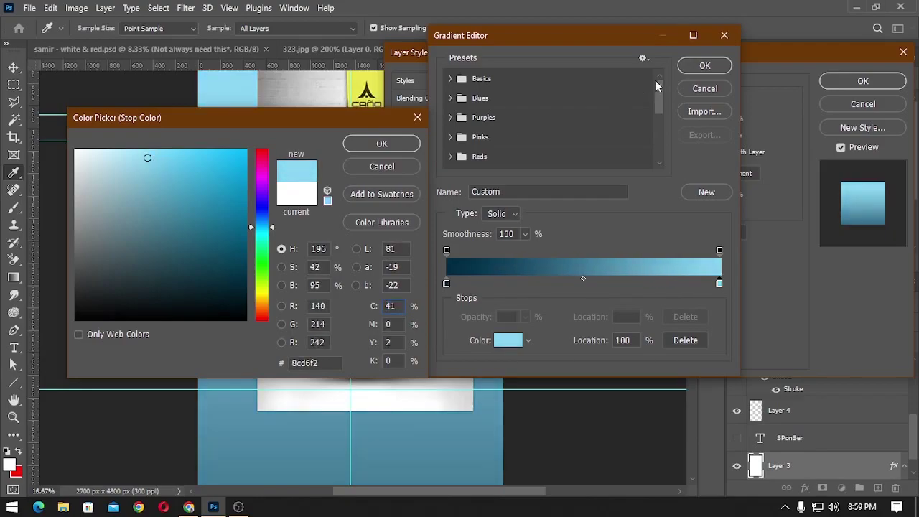
left_click(359, 147)
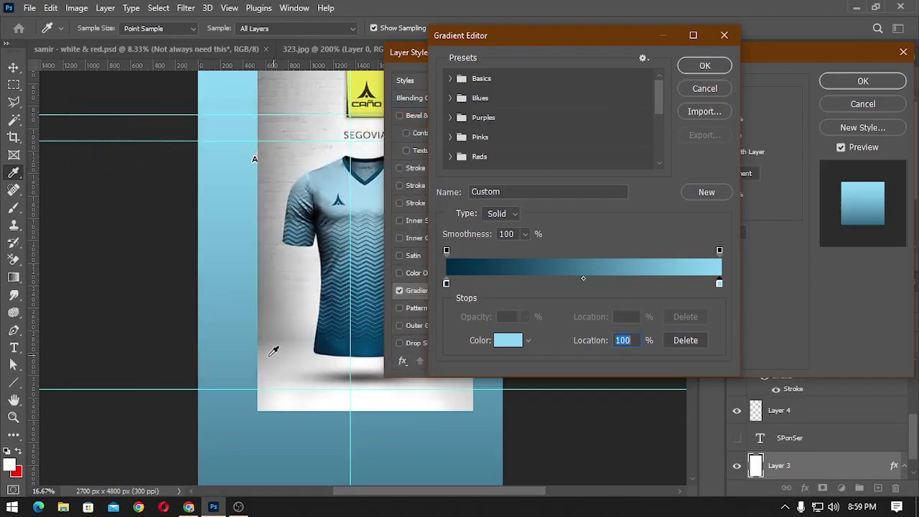
left_click(704, 66)
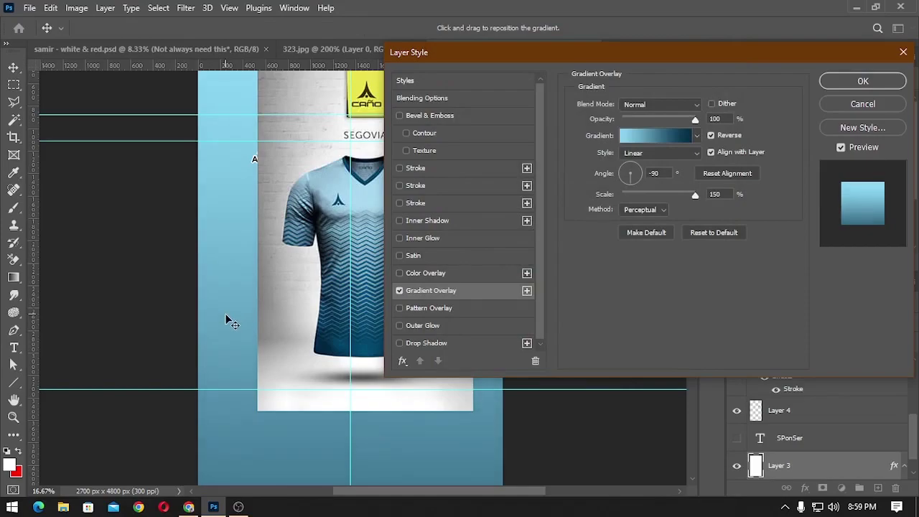
Move the dark gradient stop to 27%, reposition the overlay on canvas, and apply it to Layer 3.
left_click(674, 143)
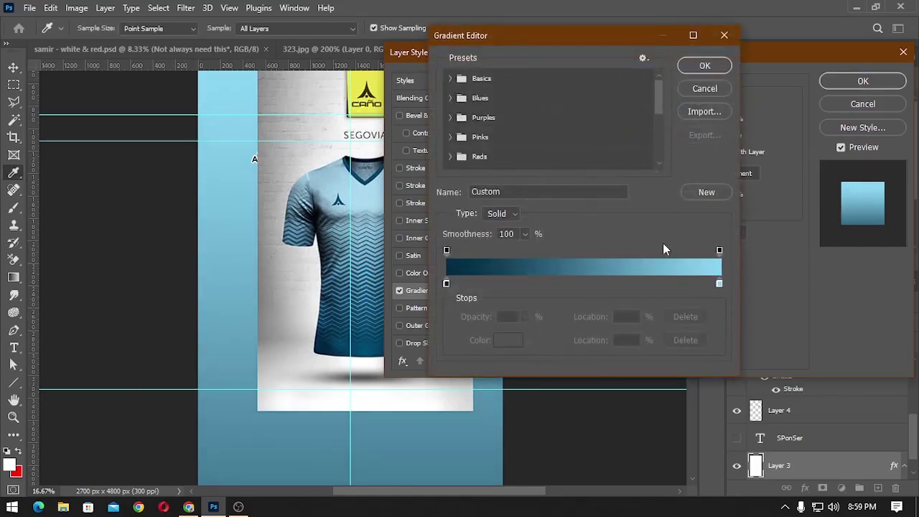
left_click(446, 281)
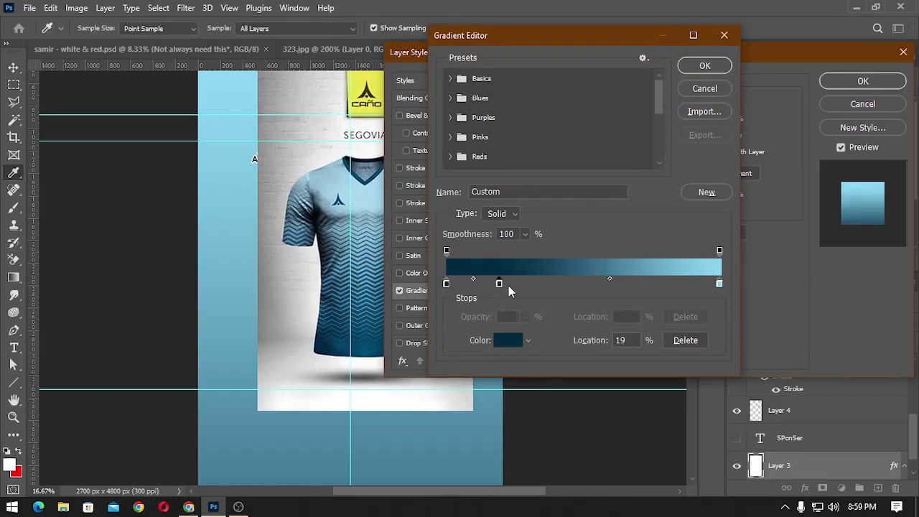
left_click_drag(499, 283, 519, 283)
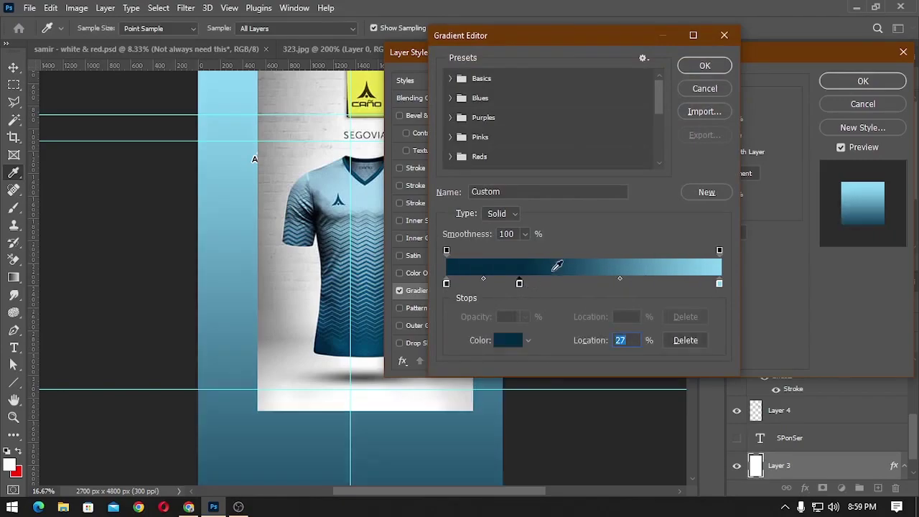
left_click(705, 65)
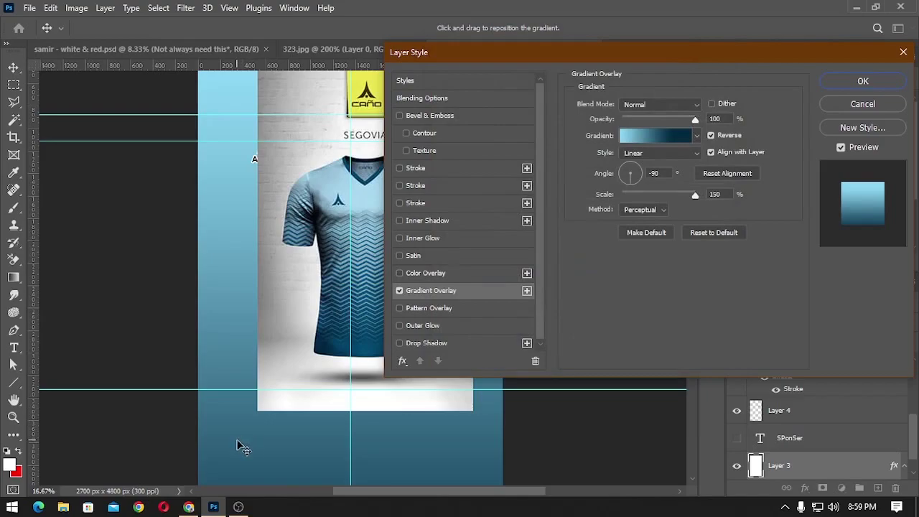
left_click_drag(241, 446, 224, 289)
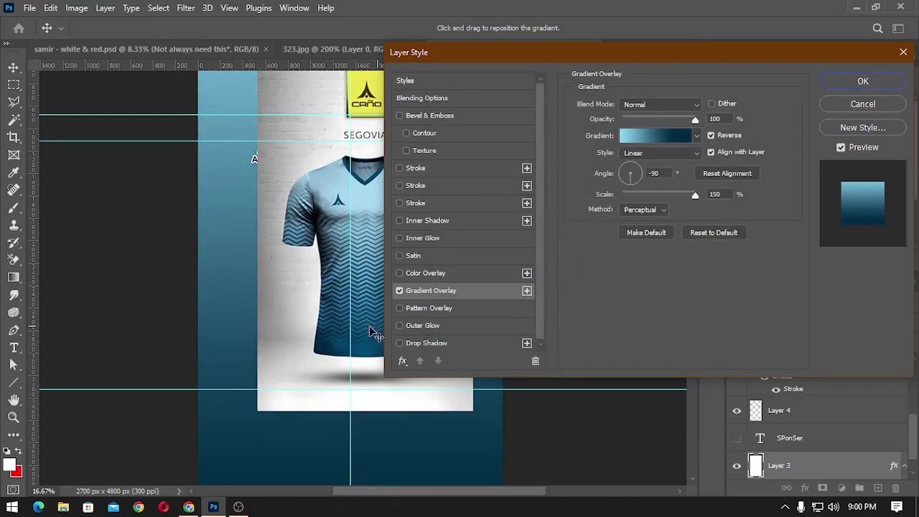
left_click(861, 82)
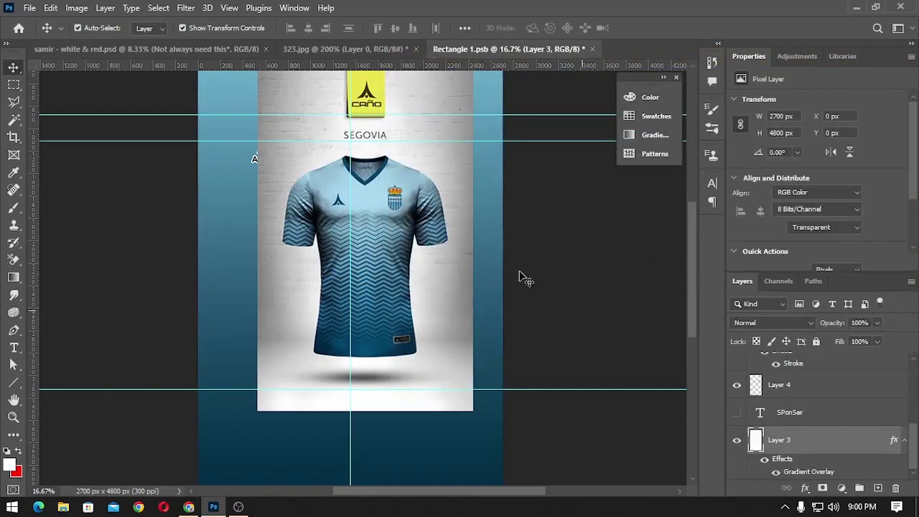
Copy the black-and-white zigzag pattern image from Chrome.
key("alt+Tab")
left_click(697, 264)
right_click(684, 226)
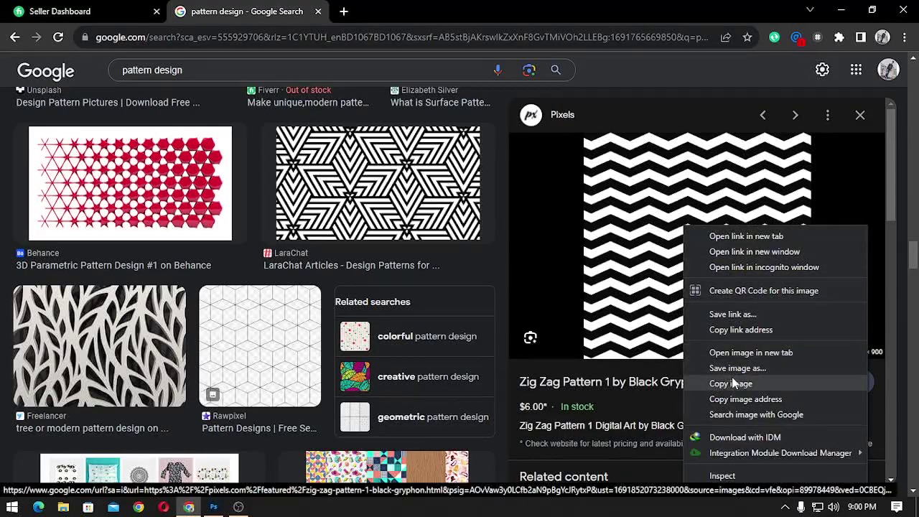
left_click(728, 381)
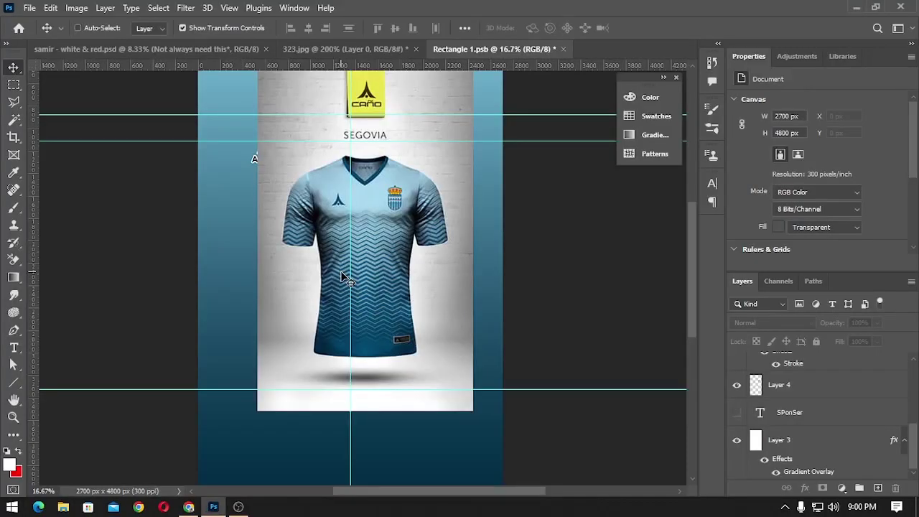
Paste the zigzag pattern as Layer 7 and enlarge it over the shirt.
key("ctrl+v")
left_click_drag(352, 329, 346, 401)
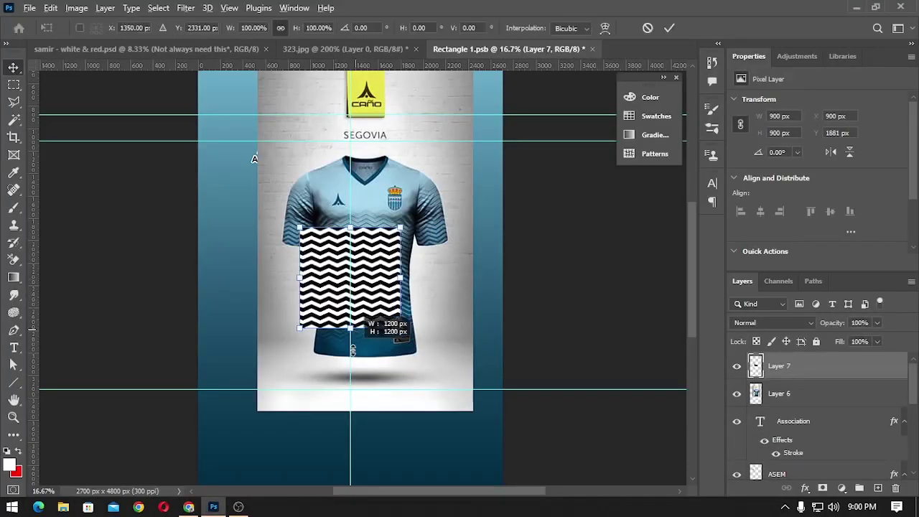
key("Return")
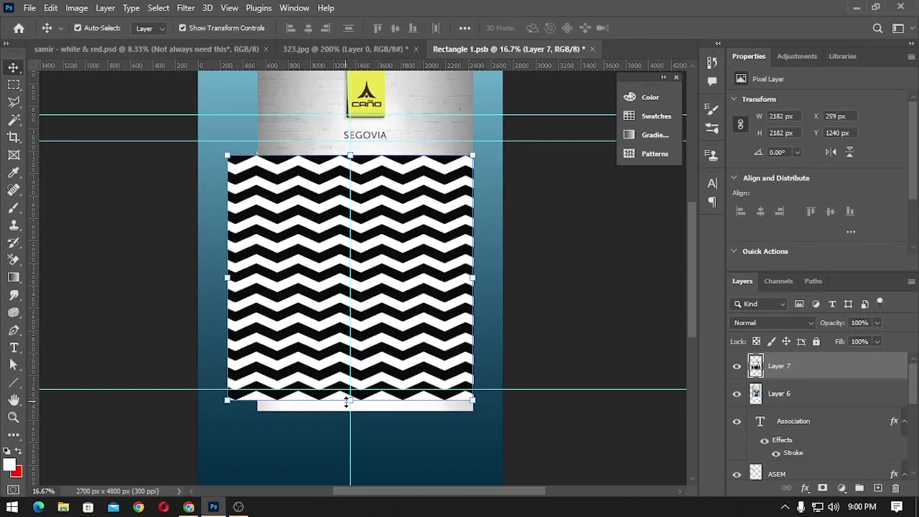
Select every white zigzag stripe with the Magic Wand at Tolerance 100 and Select Similar.
left_click(13, 86)
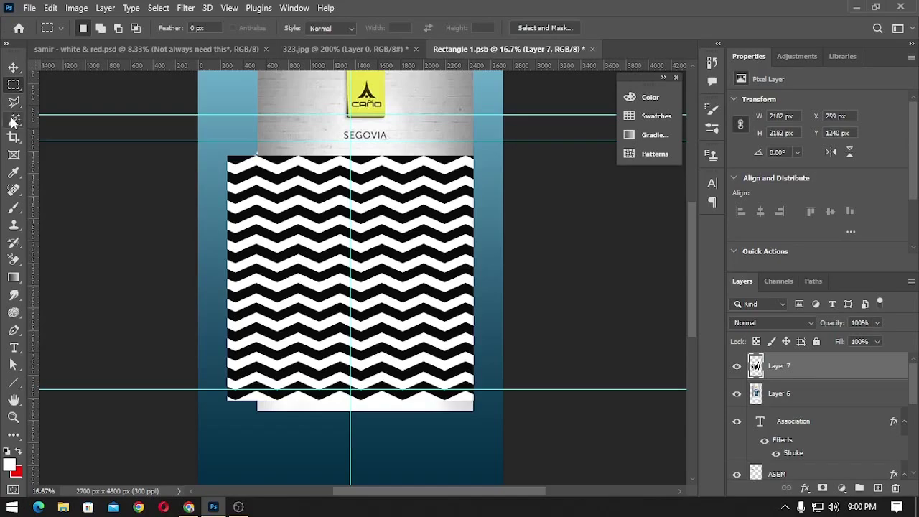
left_click(13, 120)
left_click(14, 122)
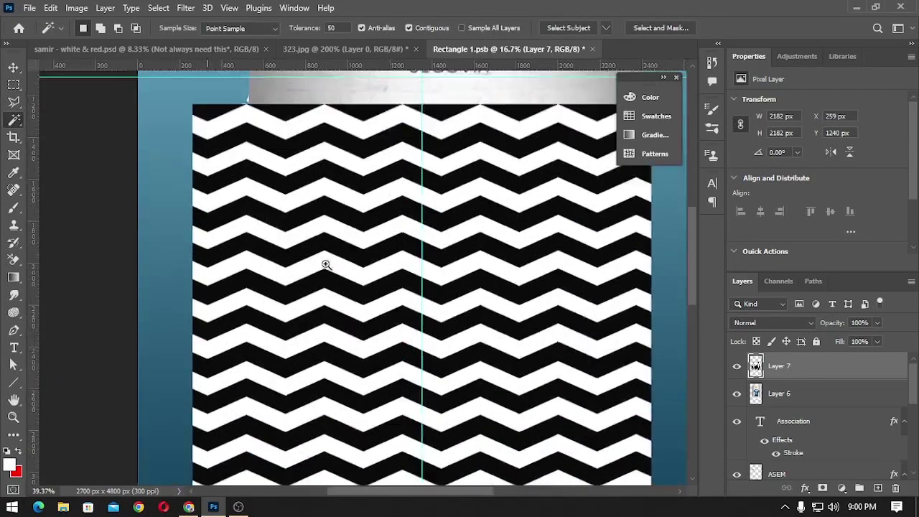
left_click_drag(270, 216, 330, 272)
left_click(310, 267)
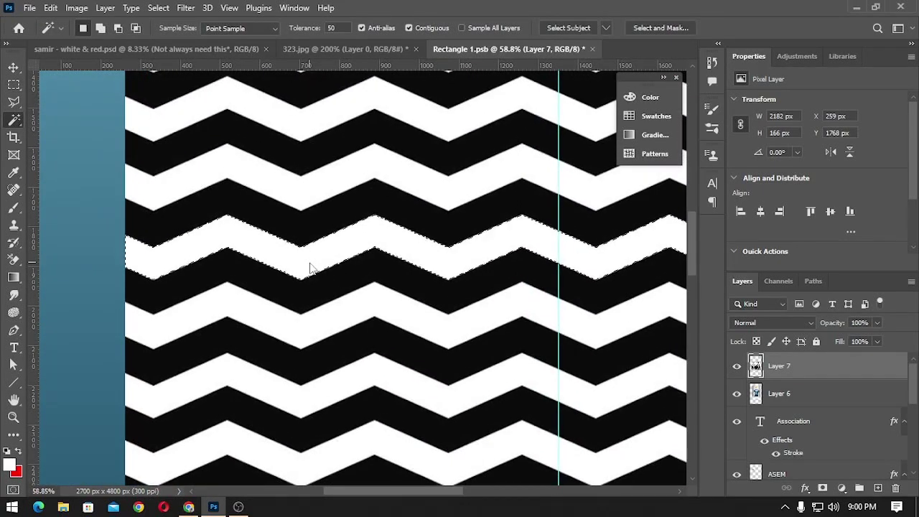
right_click(311, 267)
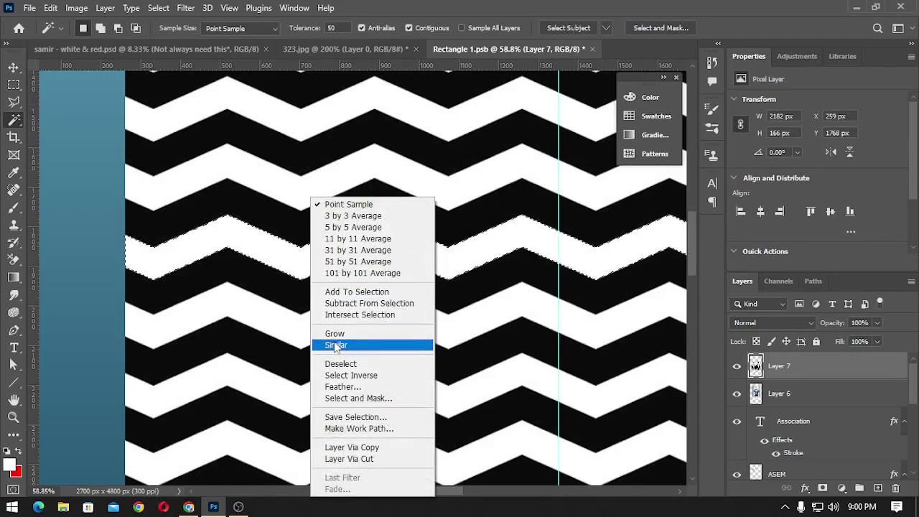
left_click(334, 29)
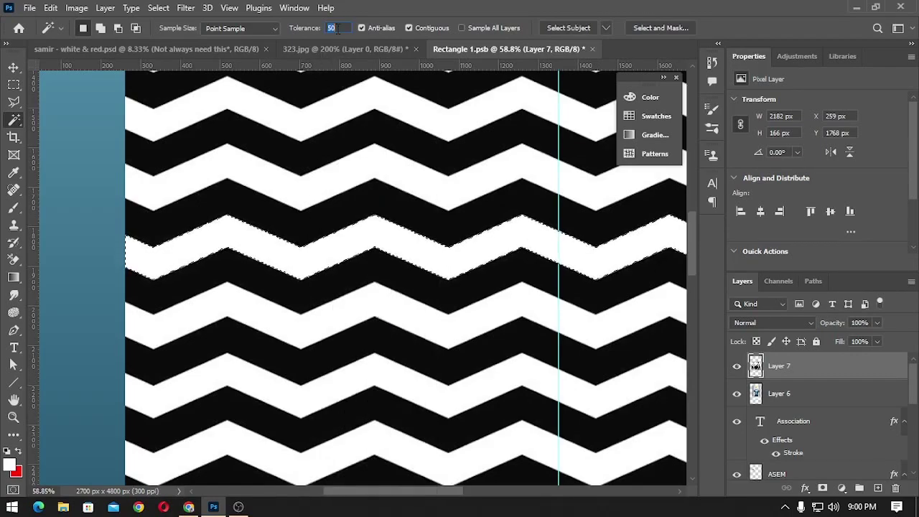
type("100")
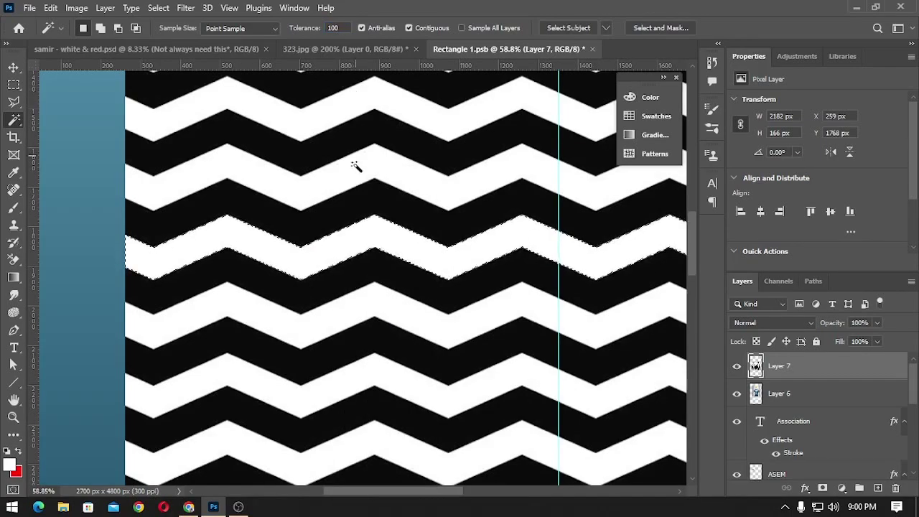
right_click(346, 254)
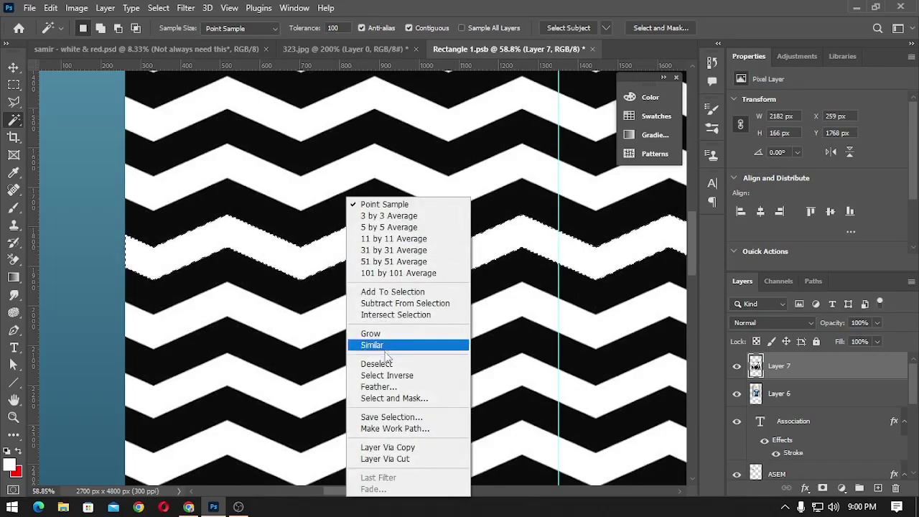
left_click(379, 344)
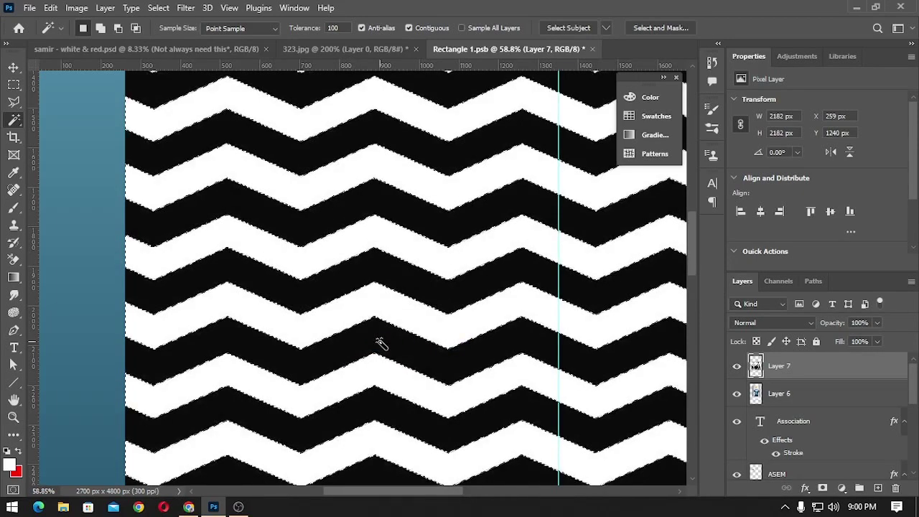
left_click(159, 8)
mouse_move(170, 210)
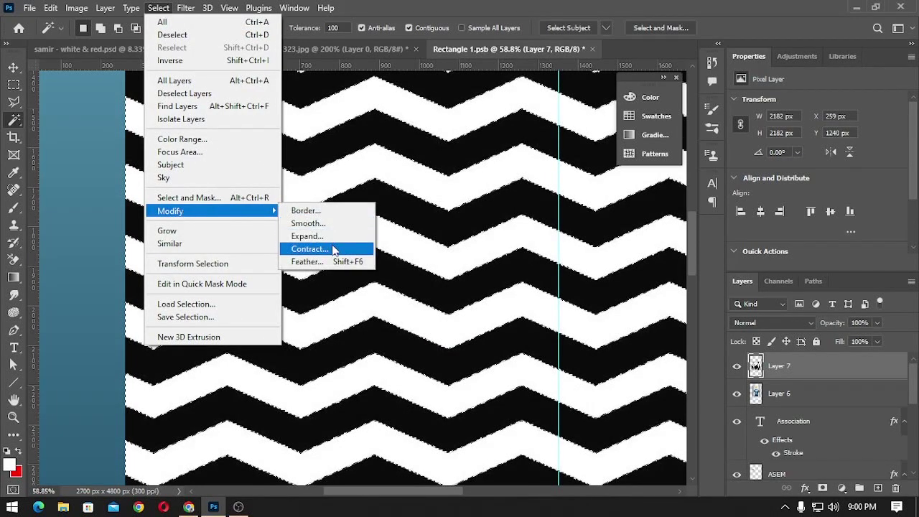
Try contracting the selection and deleting the stripes, then undo the deletion.
left_click(332, 250)
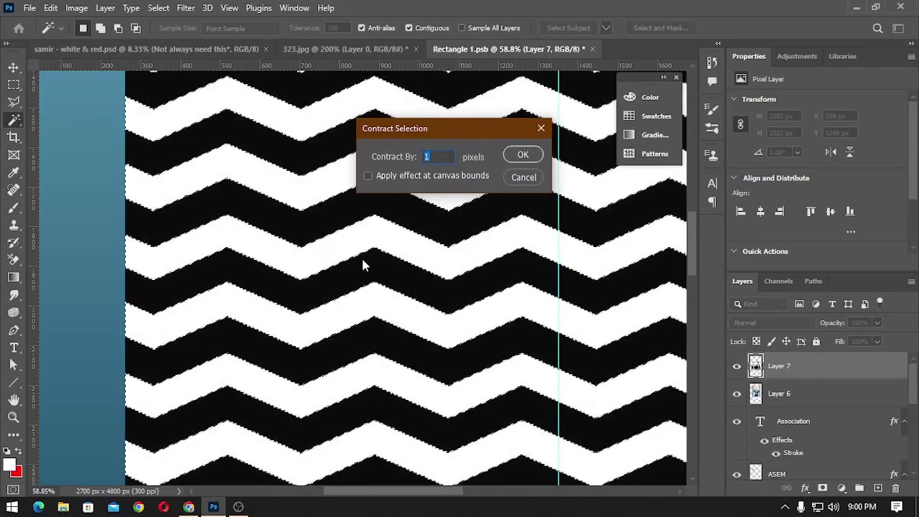
key("Return")
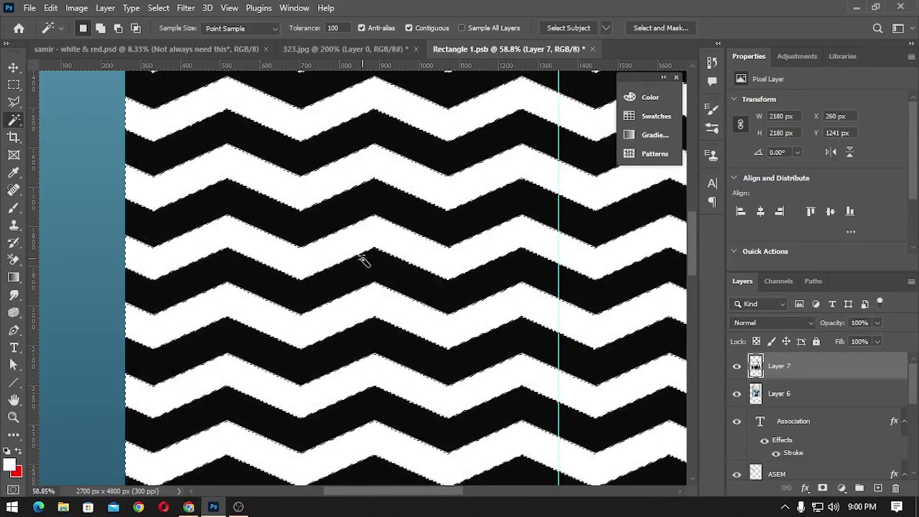
key("Delete")
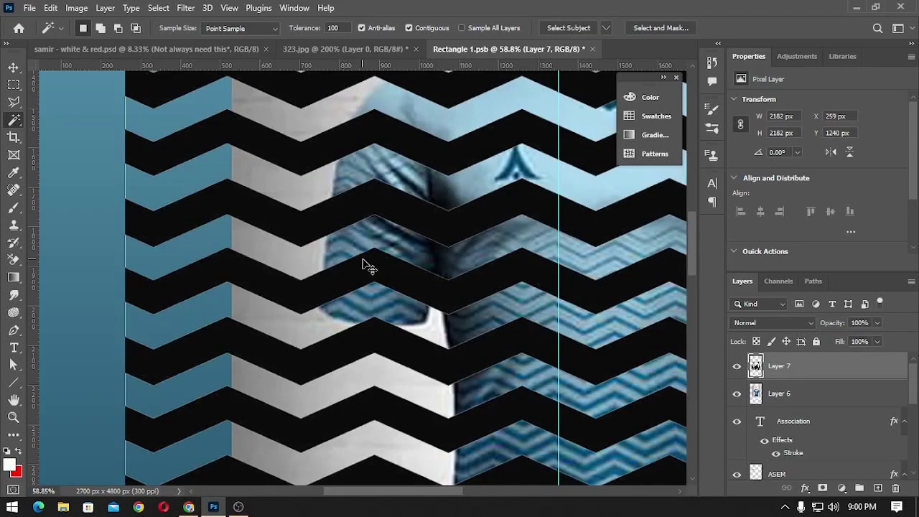
key("v")
key("ctrl+z")
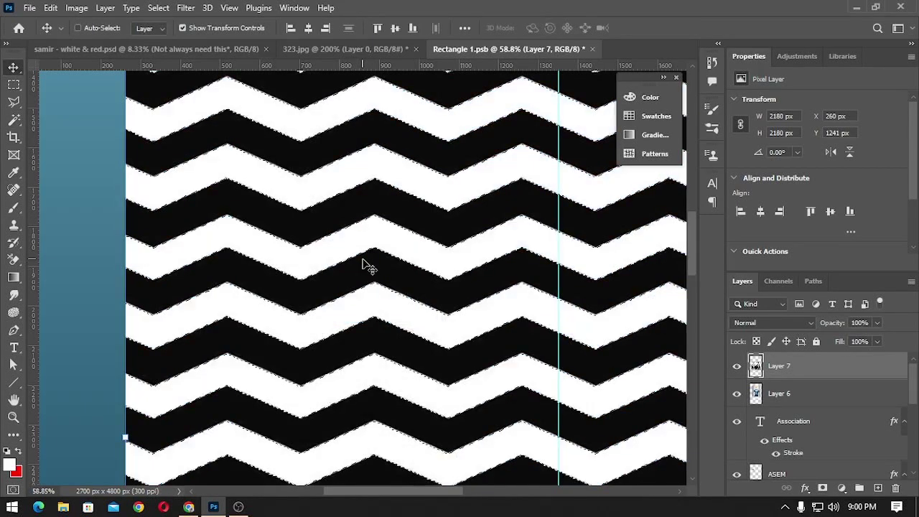
Contract the selection by 4 px, delete the black zigzag areas, and deselect.
left_click(158, 8)
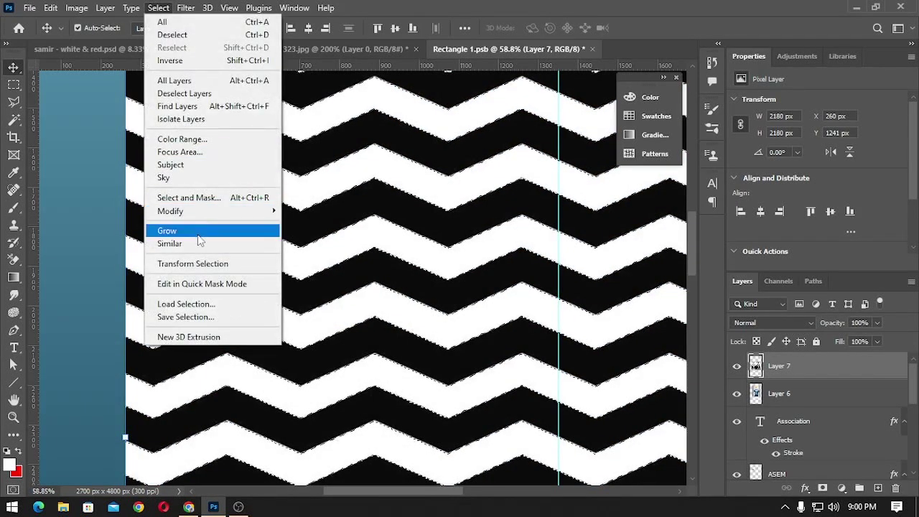
mouse_move(170, 210)
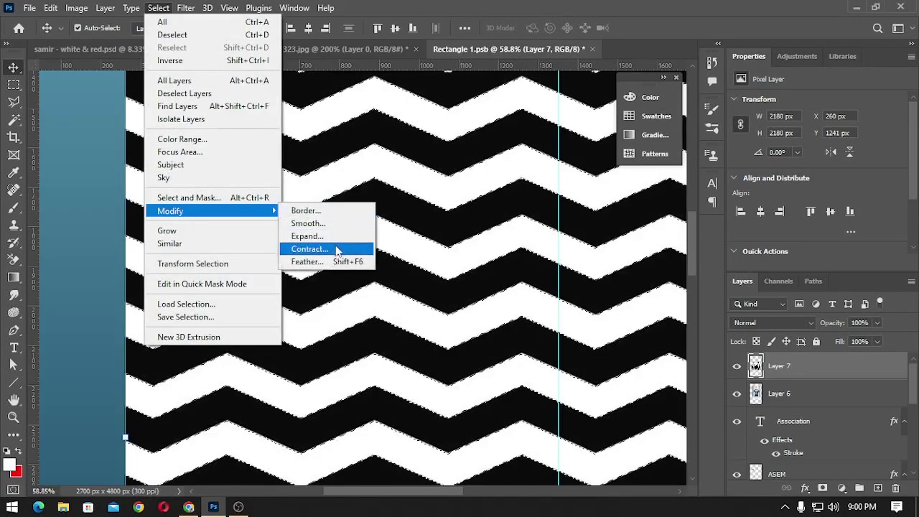
left_click(309, 249)
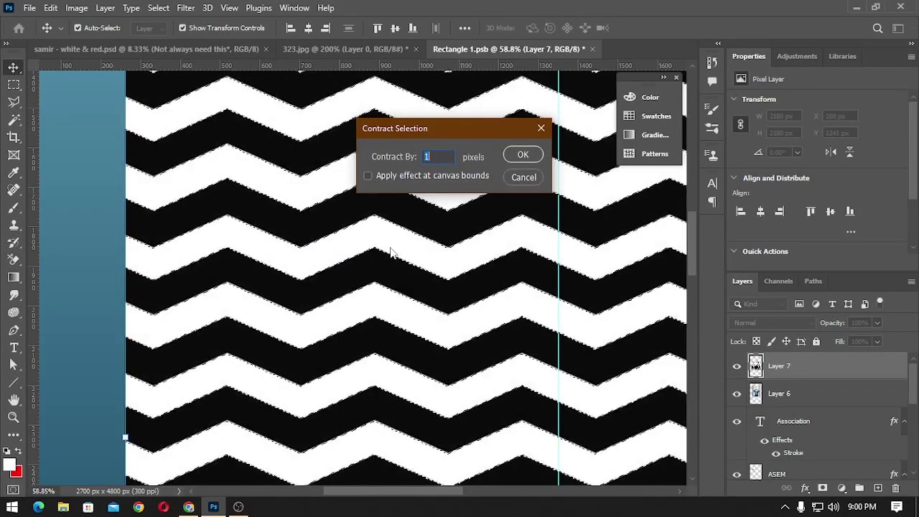
type("4")
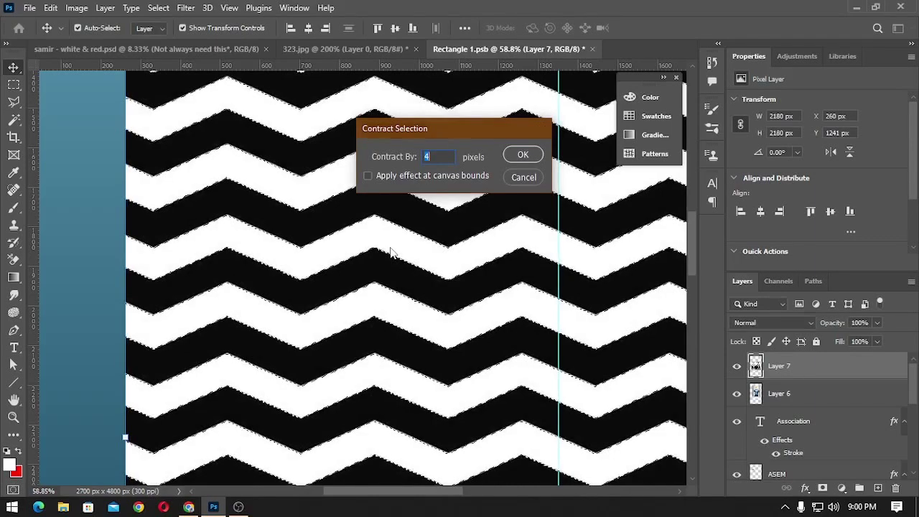
key("Return")
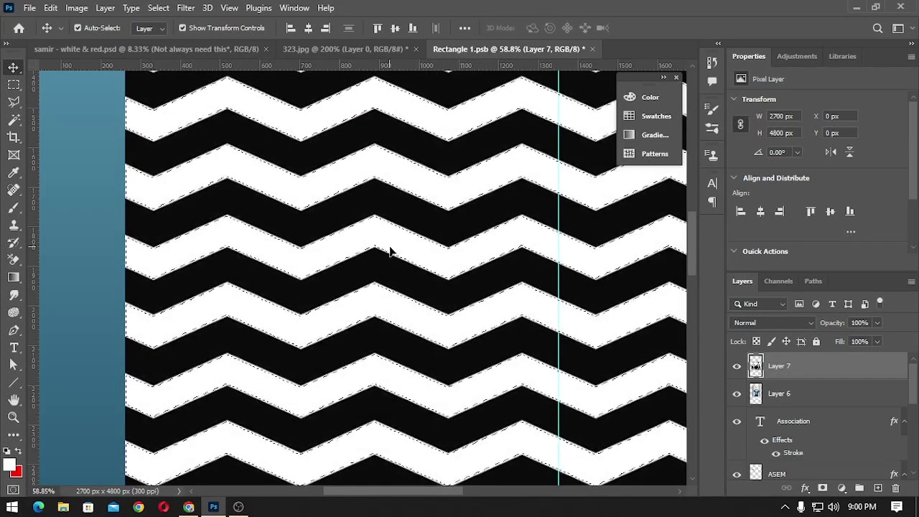
key("Delete")
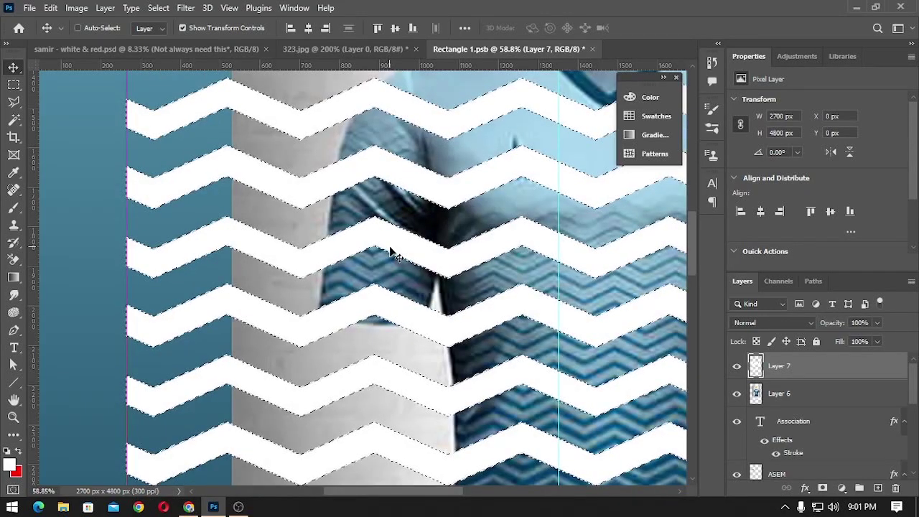
key("ctrl+d")
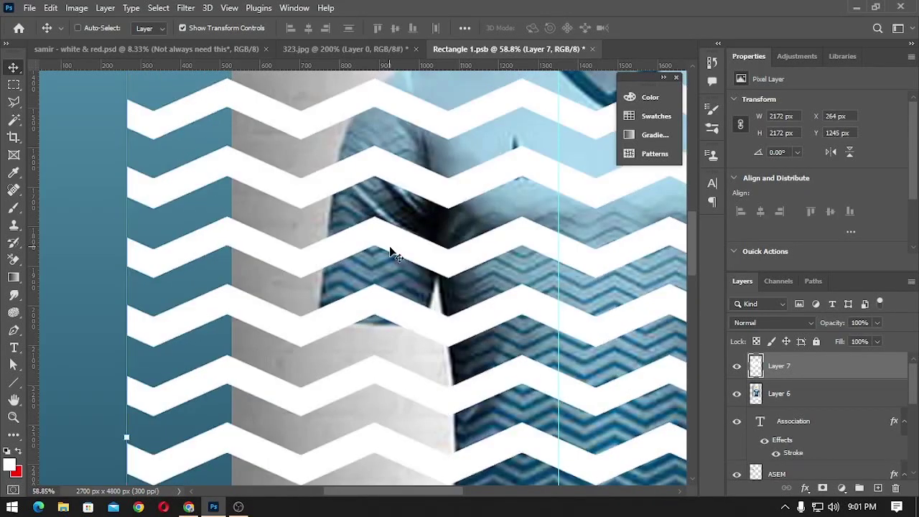
scroll(390, 251, "down", 2)
scroll(390, 251, "down", 3)
key("Tab")
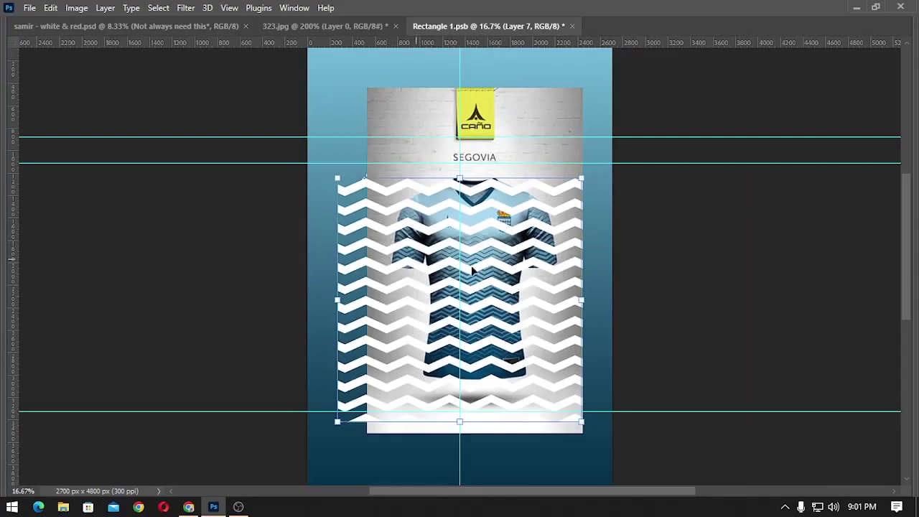
Set the foreground colour to black and fill Layer 7's zigzags with it.
key("Tab")
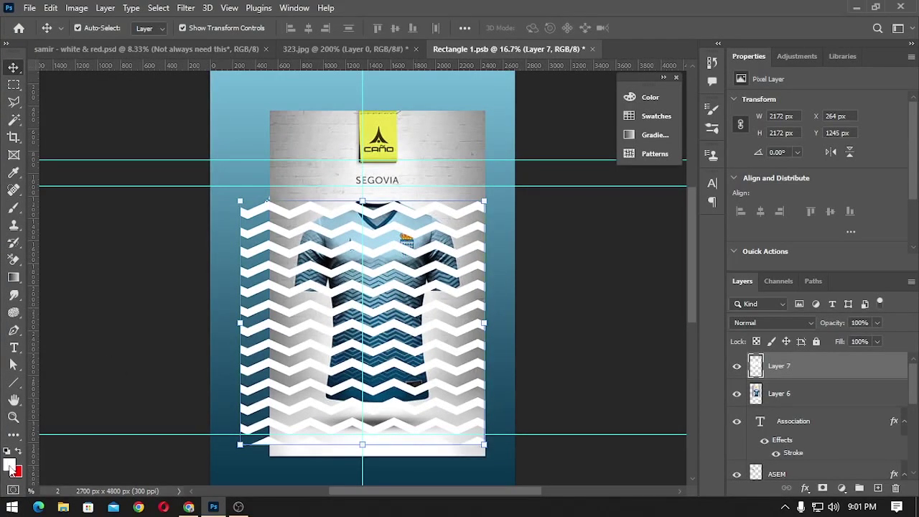
left_click(8, 465)
left_click_drag(237, 314, 268, 344)
key("Return")
key("v")
key("alt+shift+BackSpace")
key("Tab")
Lock all on the shirt photo Layer 6, hide it, and select the zigzag Layer 7.
left_click(424, 140)
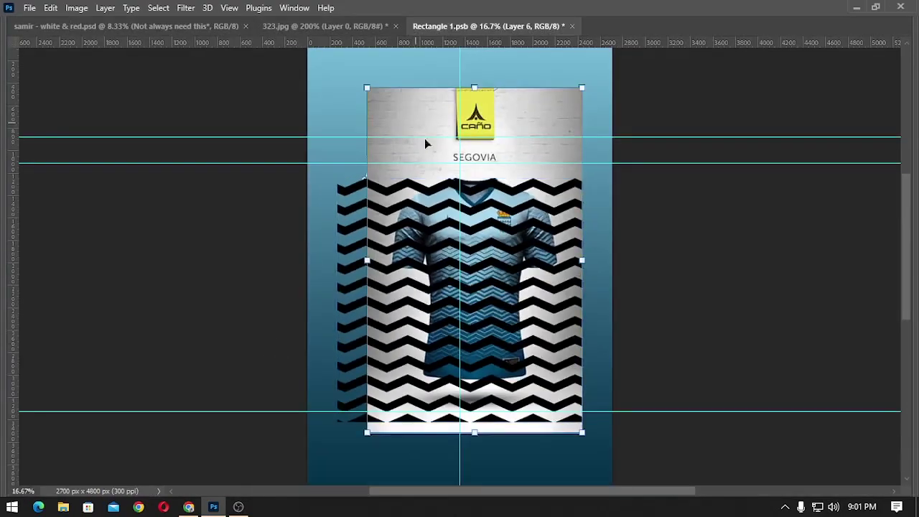
key("Tab")
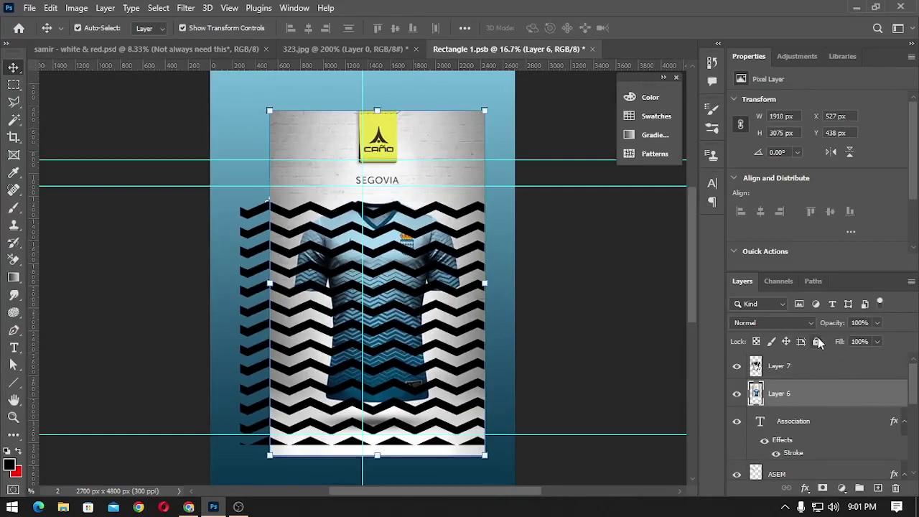
left_click(816, 342)
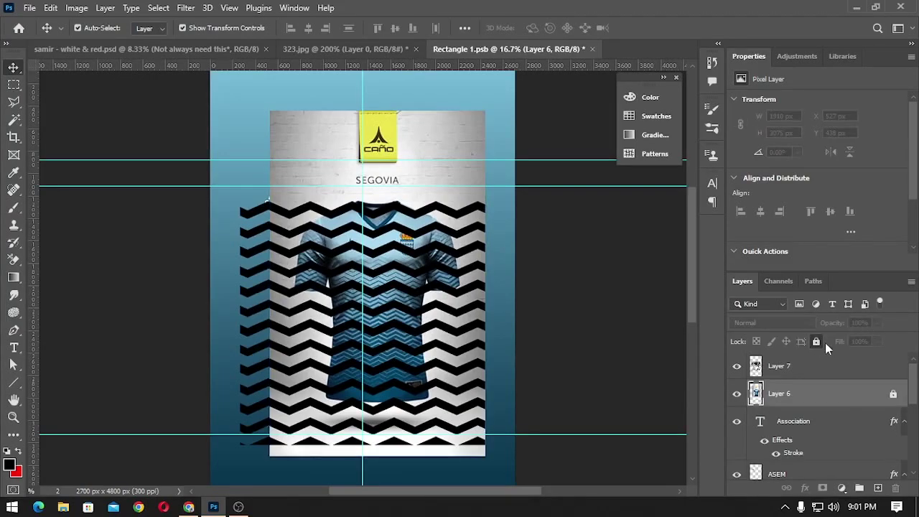
left_click(816, 342)
left_click(878, 323)
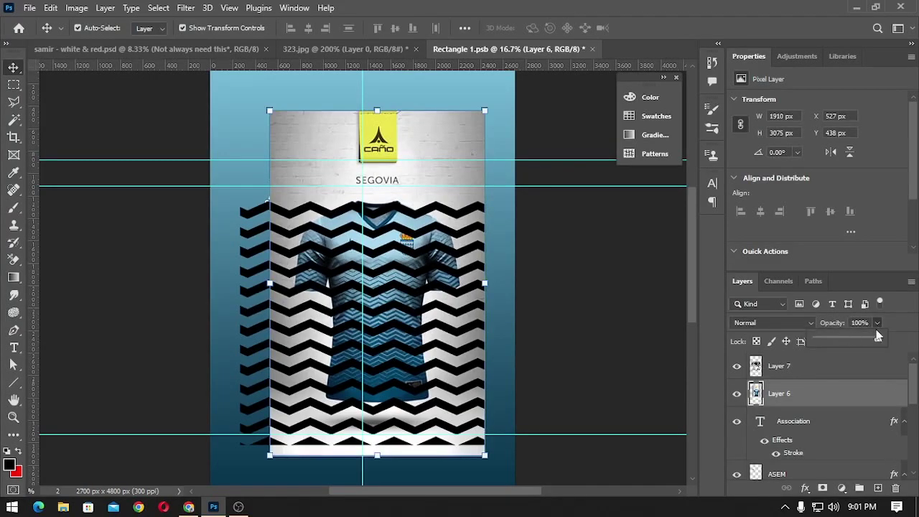
left_click(817, 342)
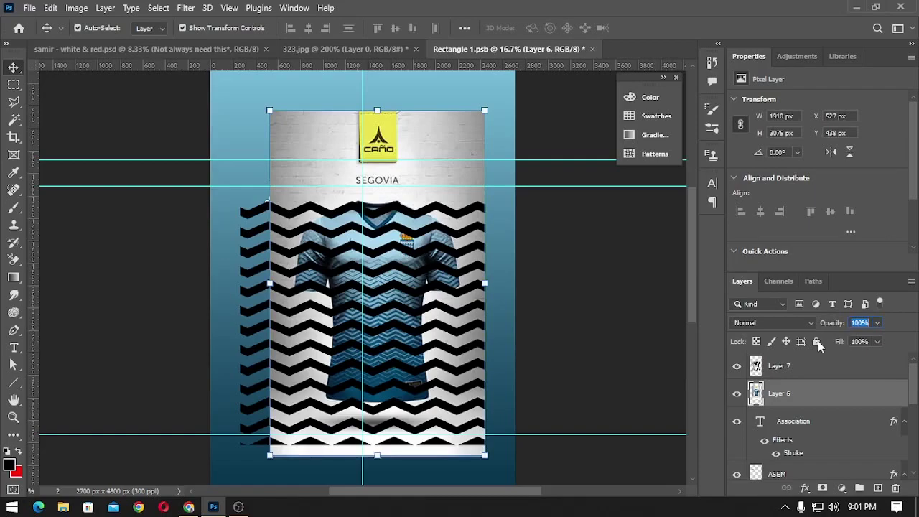
left_click(737, 397)
left_click(418, 318)
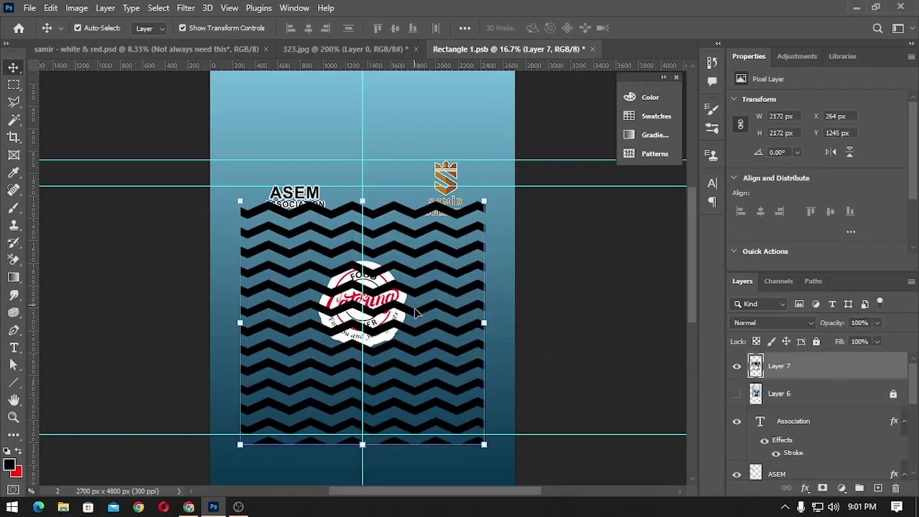
Scale zigzag Layer 7 to 2901 × 1655 px across the lower poster, below the Catering logo.
left_click_drag(416, 314, 417, 331)
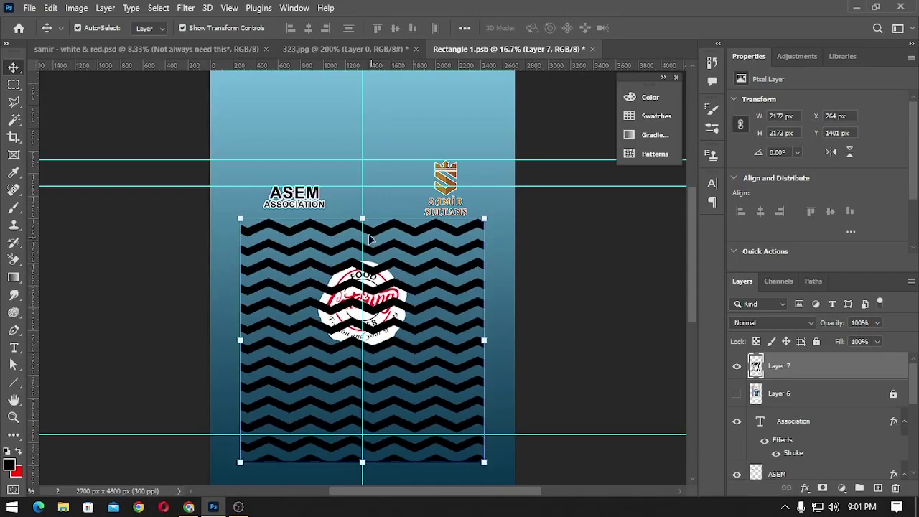
mouse_move(358, 211)
left_mouse_down()
mouse_move(363, 116)
mouse_move(365, 304)
left_mouse_up()
key("Return")
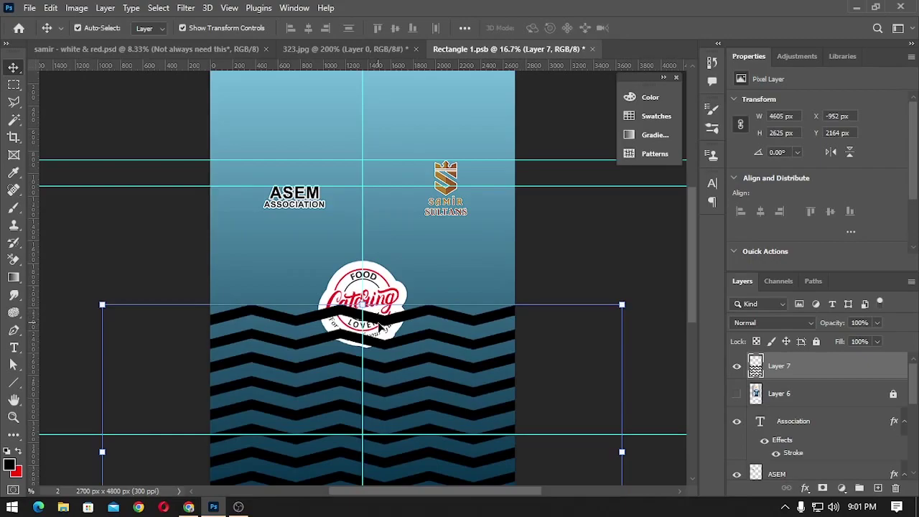
key("ctrl+t")
mouse_move(363, 305)
left_mouse_down()
mouse_move(368, 357)
mouse_move(371, 235)
left_mouse_up()
key("Return")
key("ctrl+z")
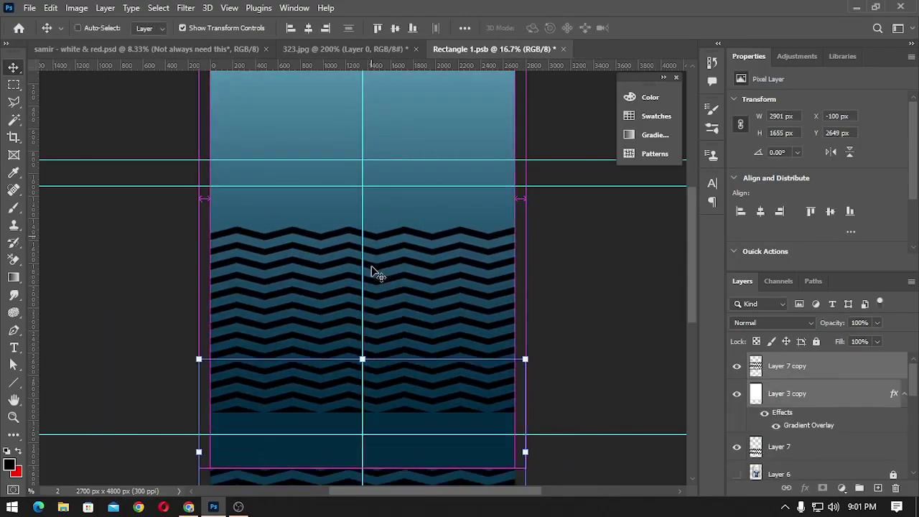
key("ctrl+z")
key("ctrl+z")
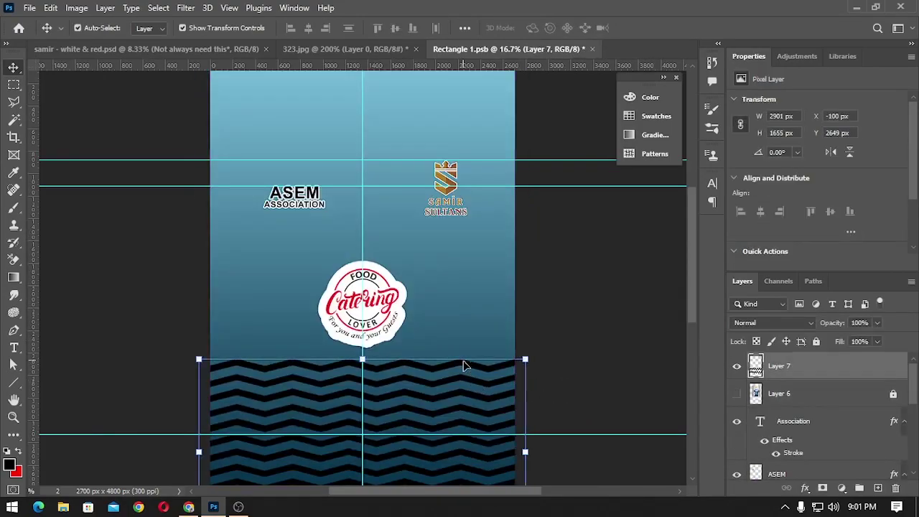
Duplicate the zigzag upward, flip the copy vertically, and nudge it to close the seam.
left_click_drag(467, 370, 449, 174)
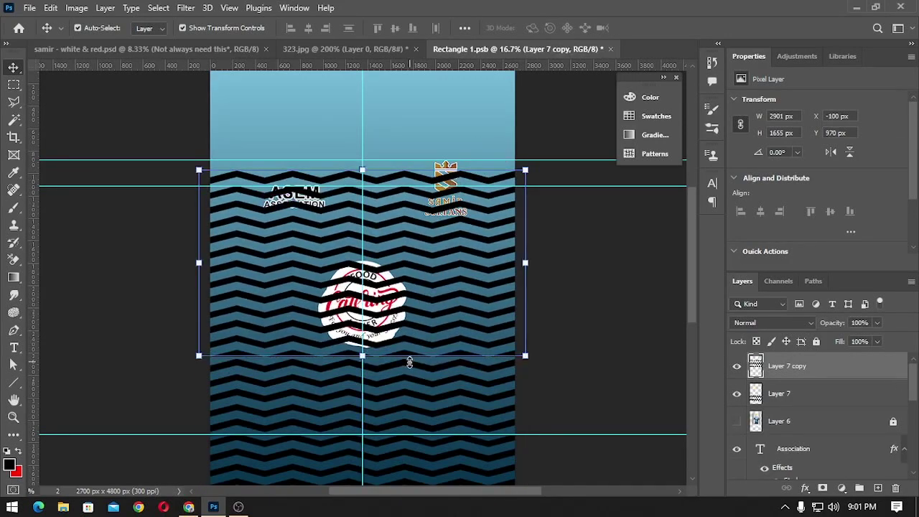
scroll(413, 373, "up", 3)
scroll(405, 385, "down", 2)
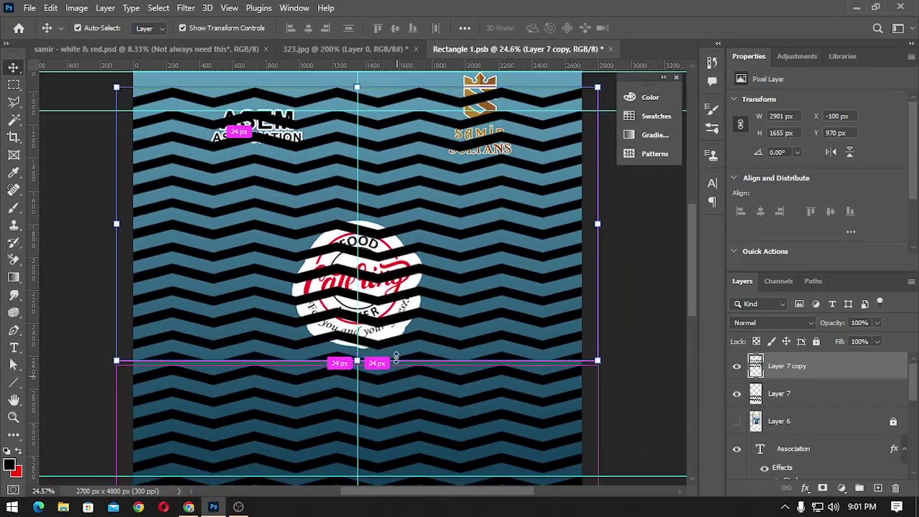
right_click(358, 369)
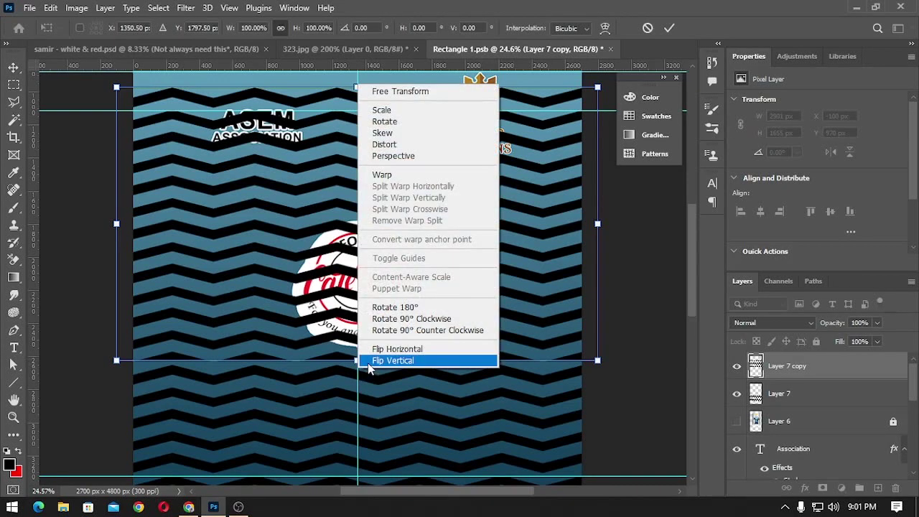
left_click(369, 362)
key("shift+Down")
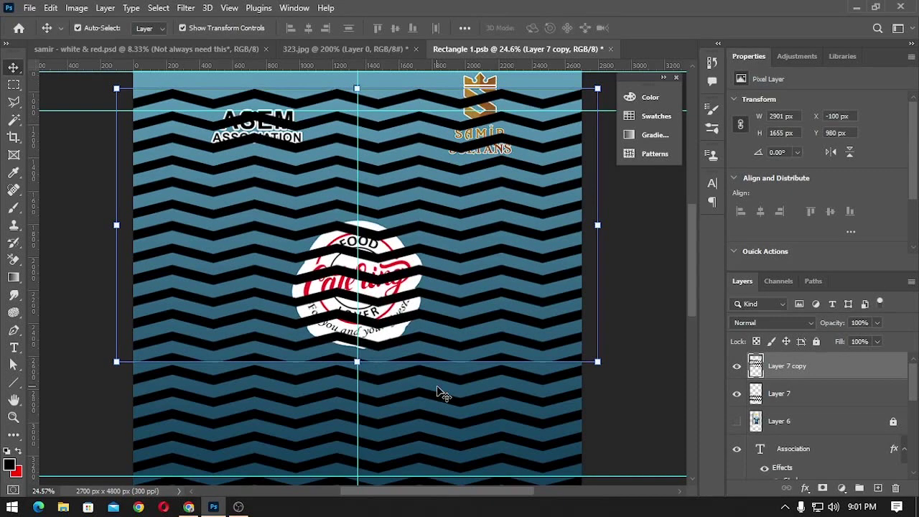
key("shift+Down")
key("shift+Down")
key("shift+Down")
key("shift+Down")
key("shift+Down")
key("shift+Down")
key("shift+Down")
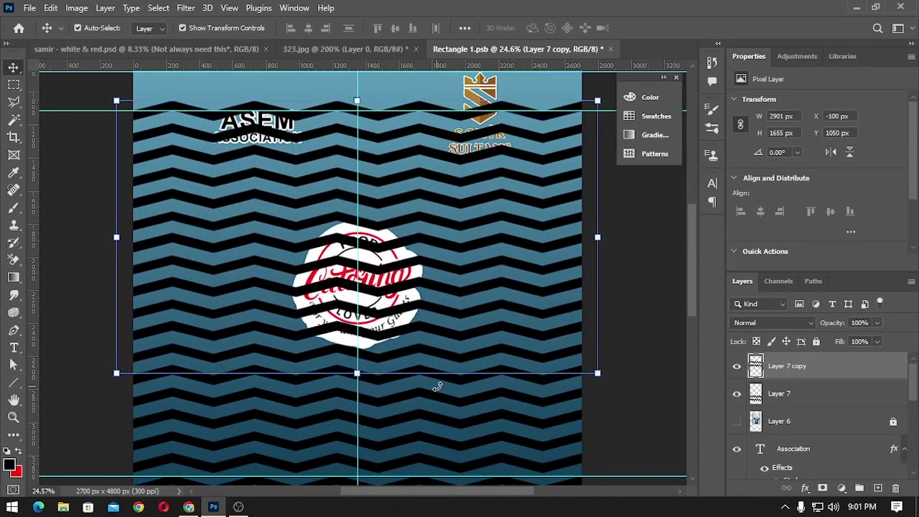
left_click_drag(297, 352, 388, 388)
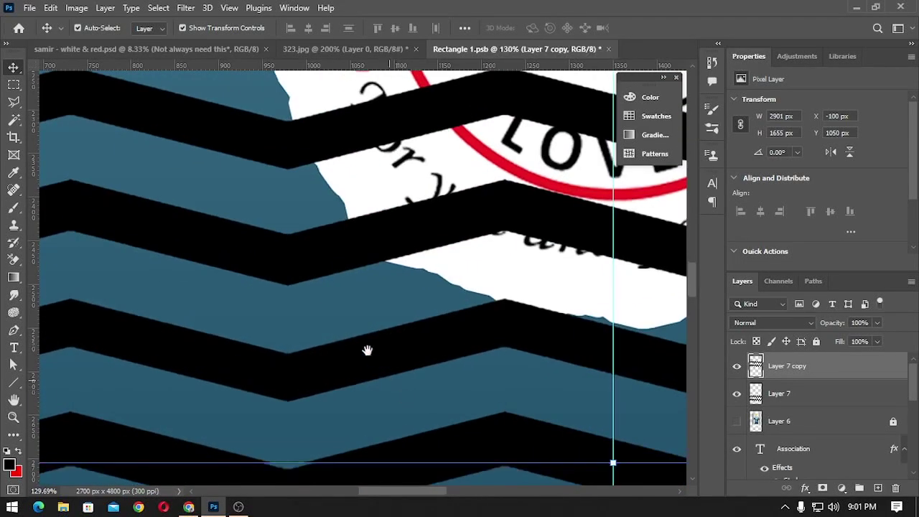
left_click_drag(367, 352, 281, 355)
key("Down")
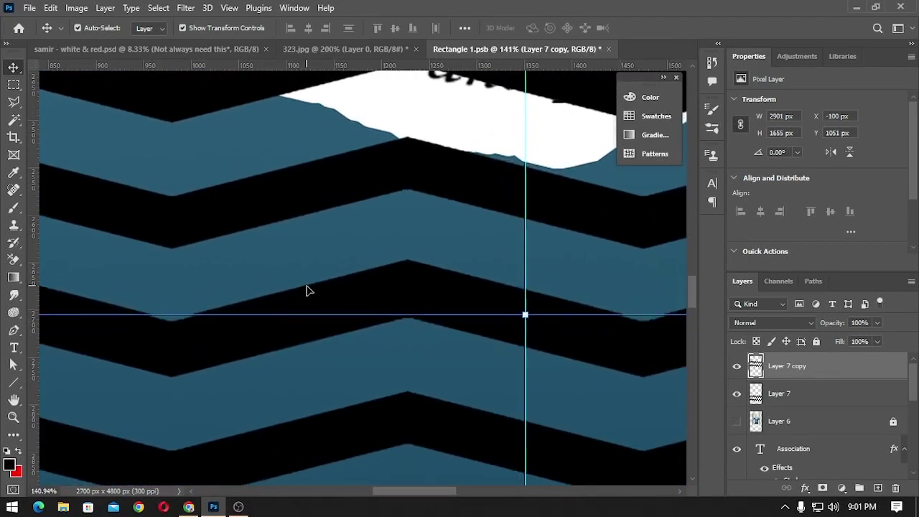
key("Down")
key("Down")
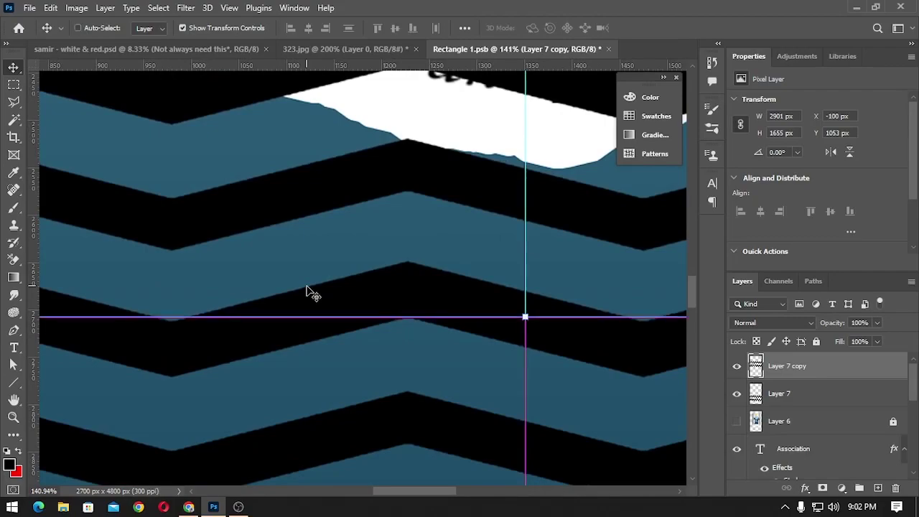
key("ctrl+minus")
key("ctrl+minus")
key("ctrl+minus")
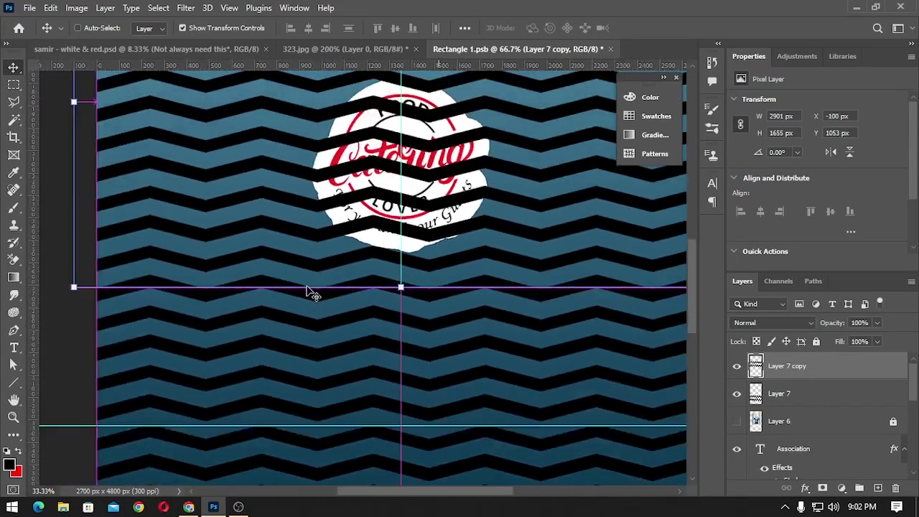
key("ctrl+minus")
key("ctrl+minus")
Merge the flipped copy with Layer 7 and move the merged zigzag 644 px lower.
left_click(303, 311, "ctrl+shift")
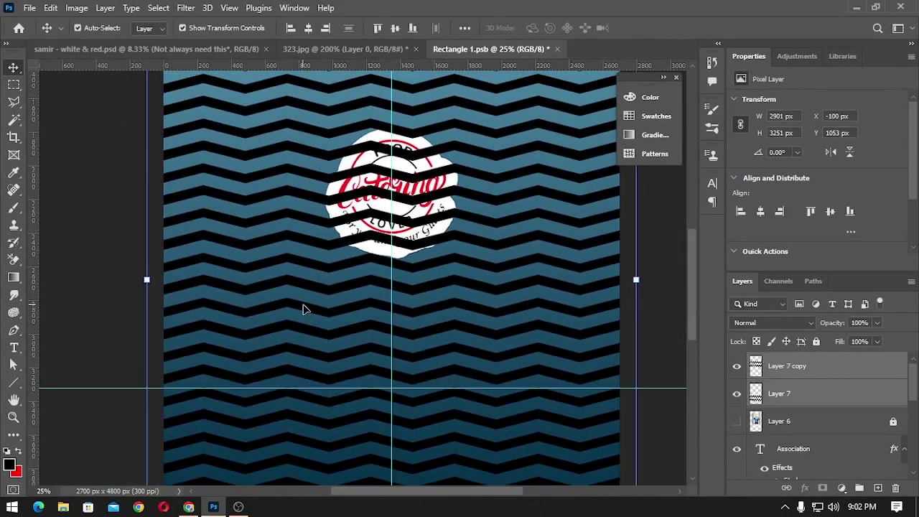
key("ctrl+e")
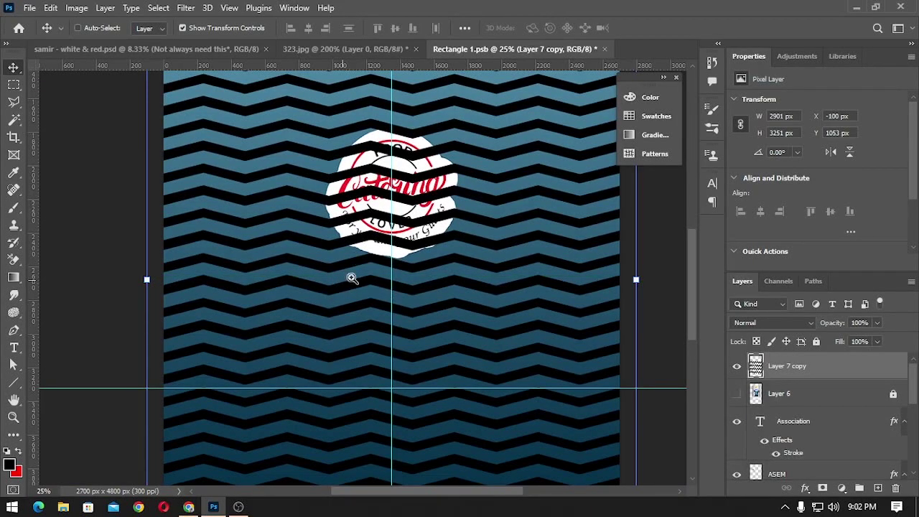
scroll(417, 283, "down", 3)
scroll(436, 292, "down", 1)
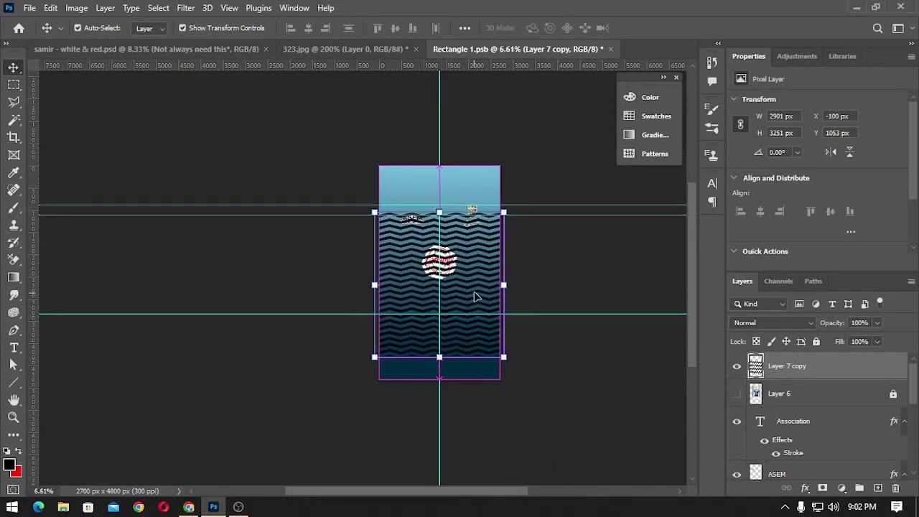
left_click_drag(474, 296, 474, 322)
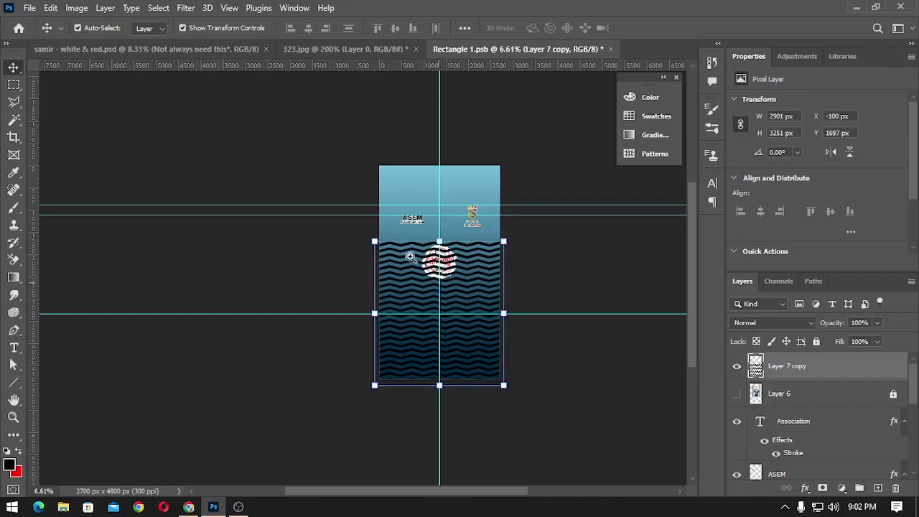
scroll(411, 287, "up", 2)
scroll(411, 286, "up", 1)
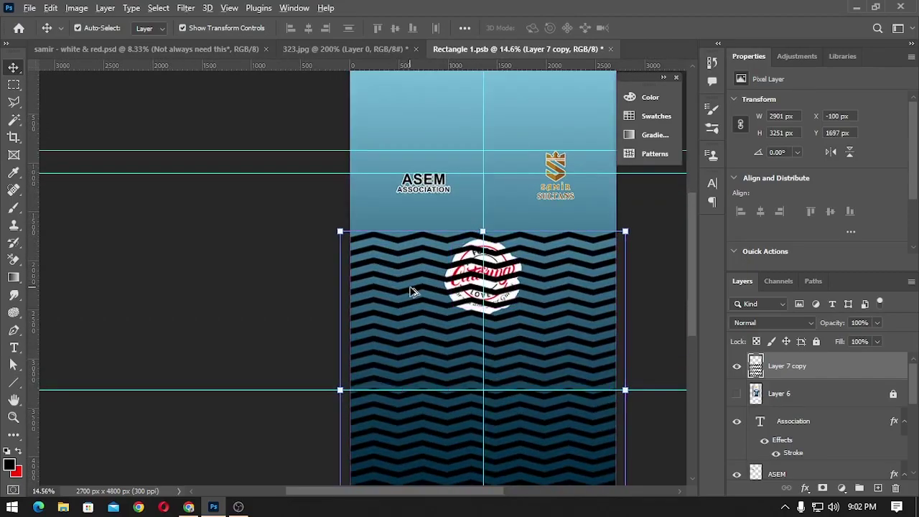
Duplicate the merged zigzag as Layer 7 copy 2 and move it to the page top at Y -1490 px.
left_click_drag(412, 291, 412, 138)
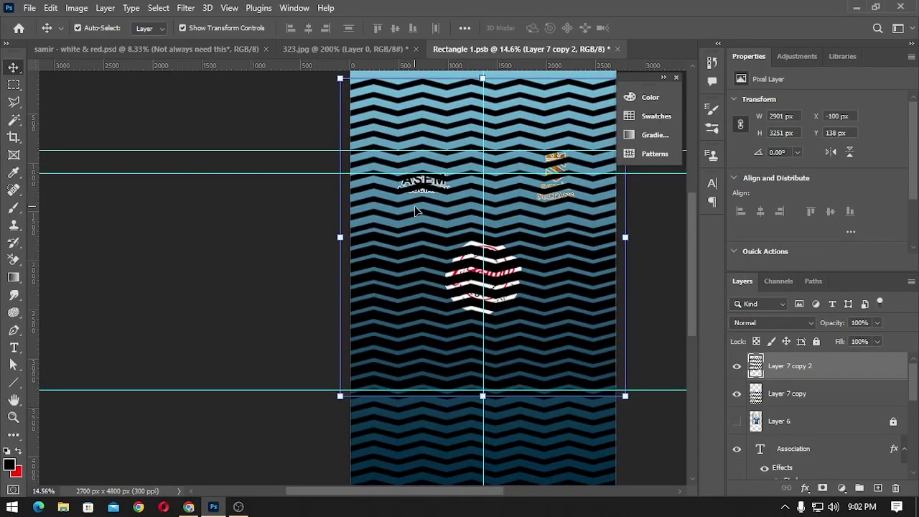
left_click_drag(414, 217, 417, 123)
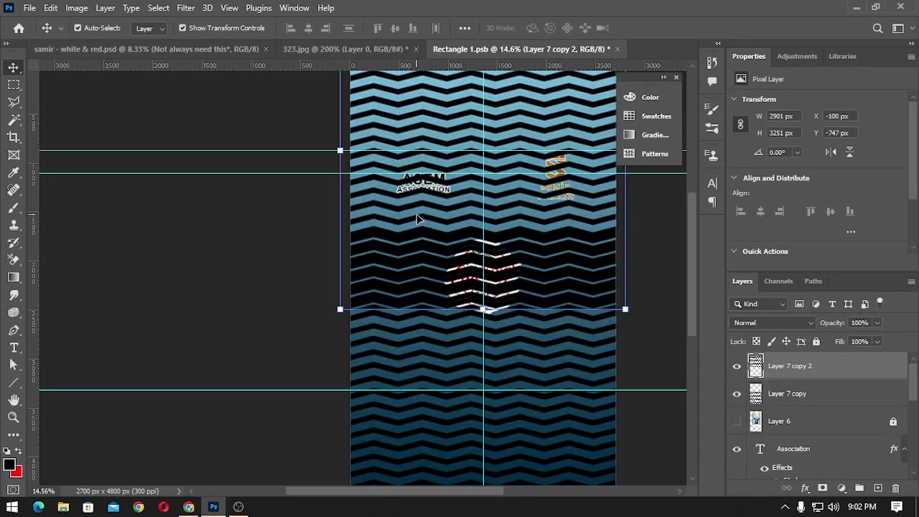
left_click_drag(418, 219, 414, 130)
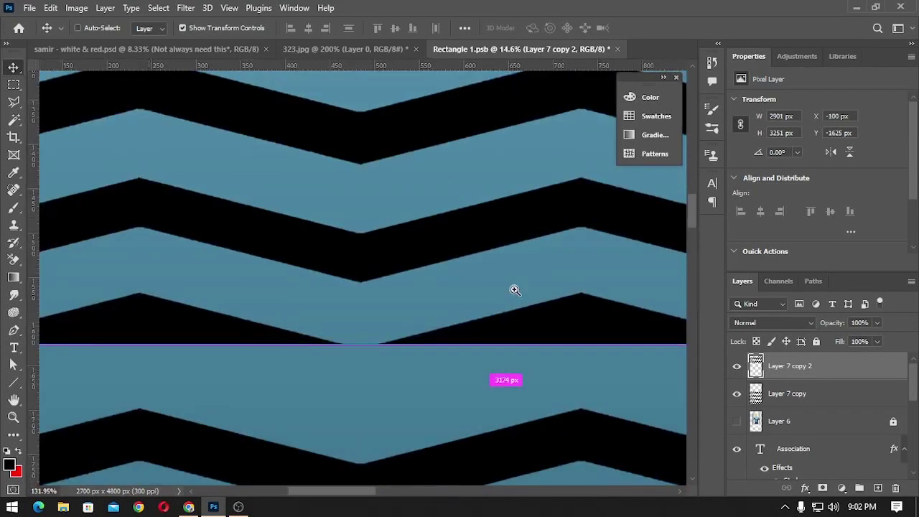
mouse_move(403, 213)
left_mouse_down()
mouse_move(493, 283)
mouse_move(504, 357)
mouse_move(496, 361)
left_mouse_up()
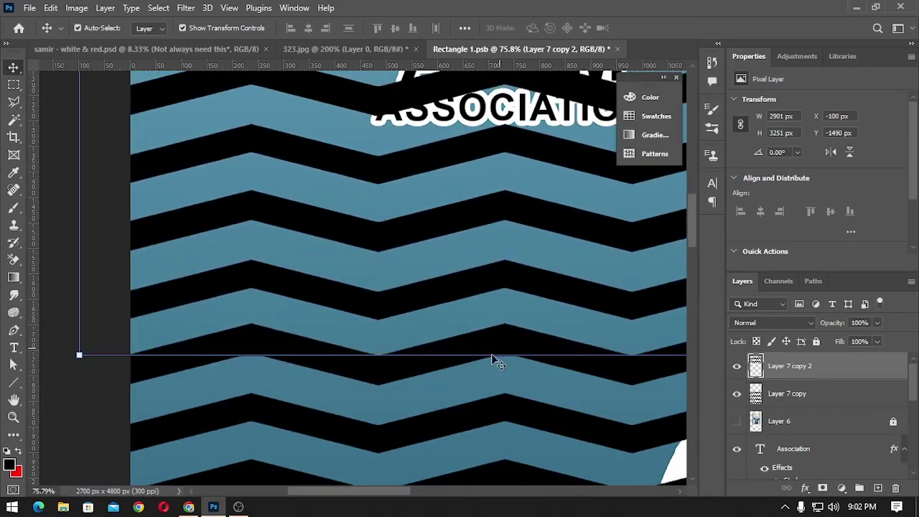
scroll(496, 373, "up", 4)
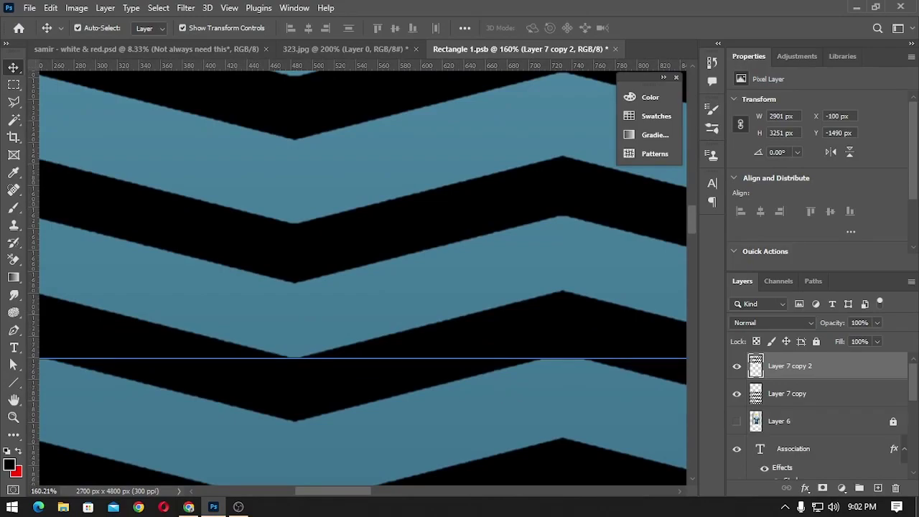
key("ctrl+minus")
key("ctrl+minus")
key("ctrl+minus")
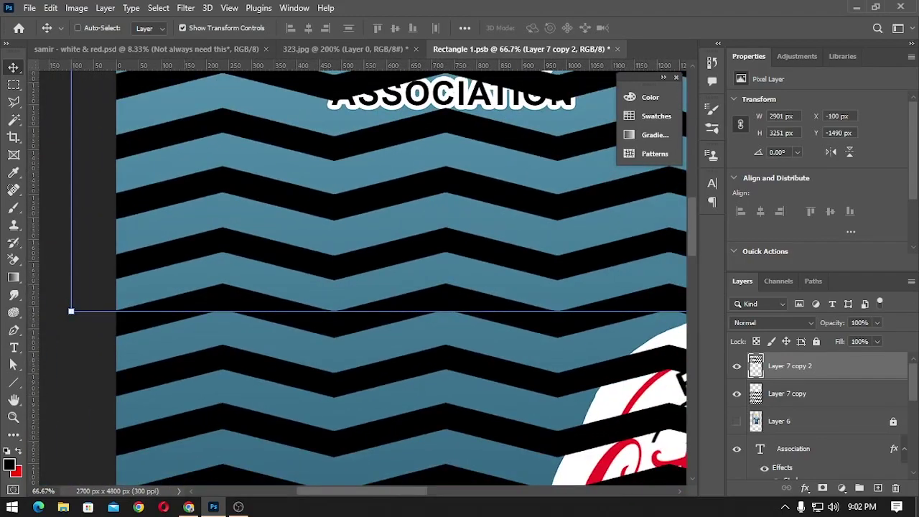
key("ctrl+minus")
key("ctrl+minus")
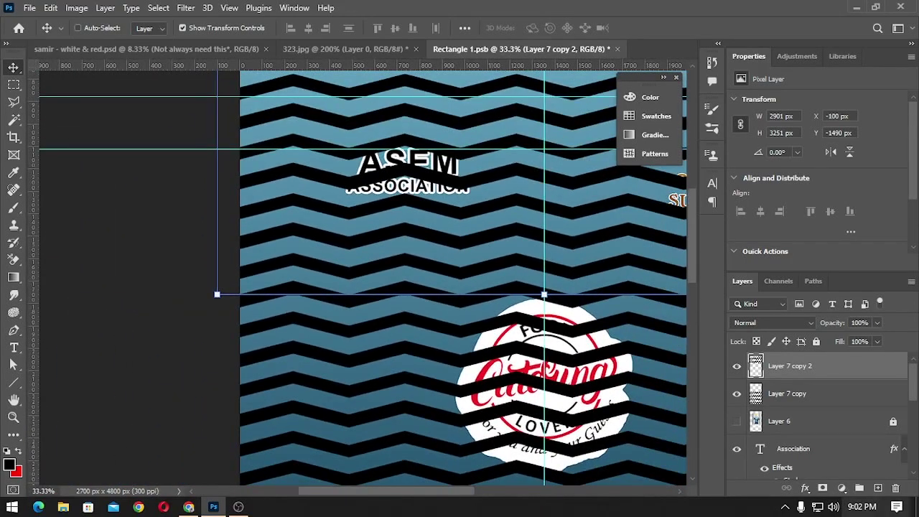
Delete the extra zigzag copy and stretch Layer 7 copy up to 2901 × 4387 px.
key("Delete")
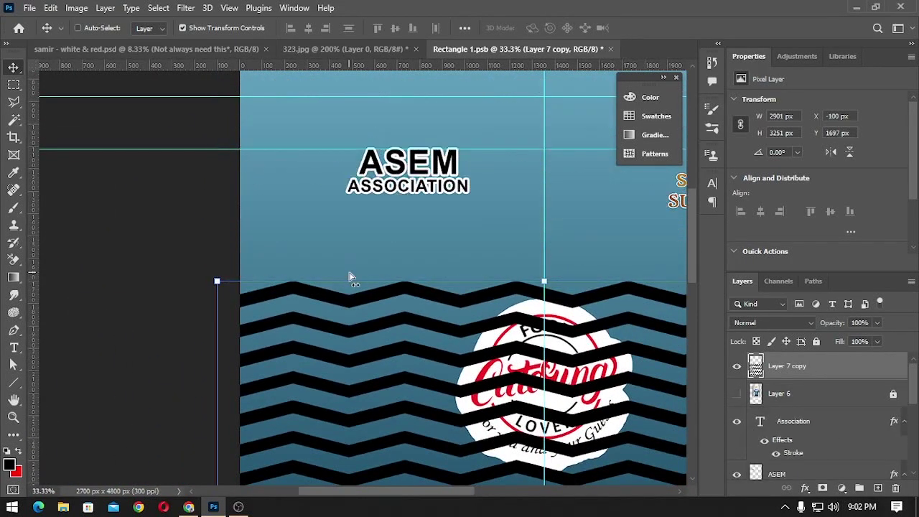
key("ctrl+minus")
key("ctrl+minus")
key("Tab")
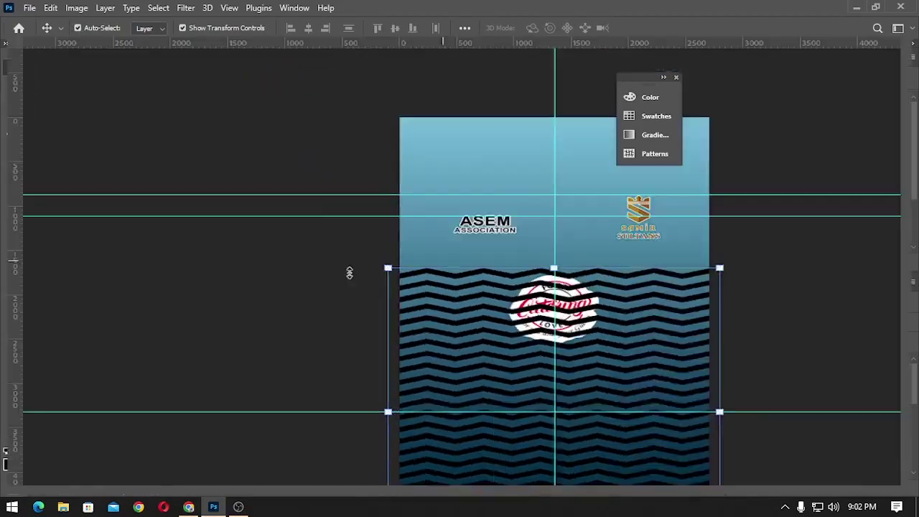
key("ctrl+minus")
left_click_drag(459, 206, 459, 93)
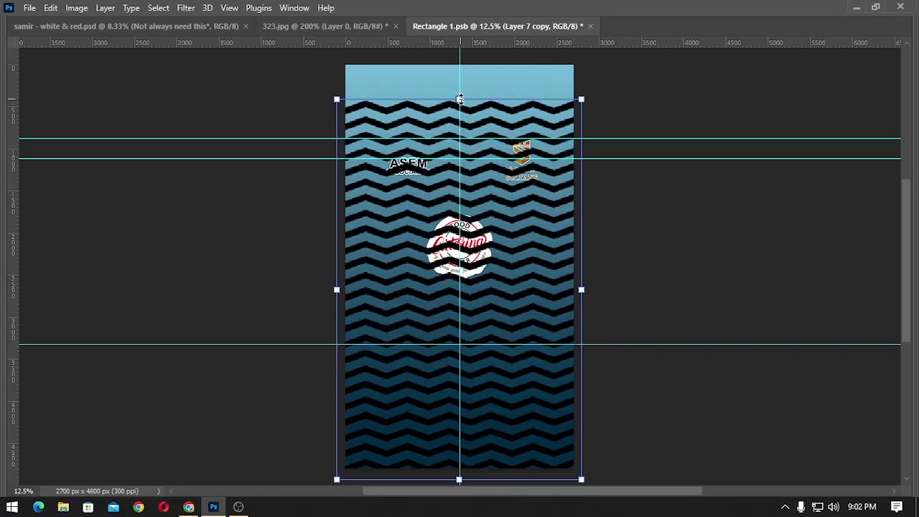
key("Return")
left_click_drag(460, 95, 459, 99)
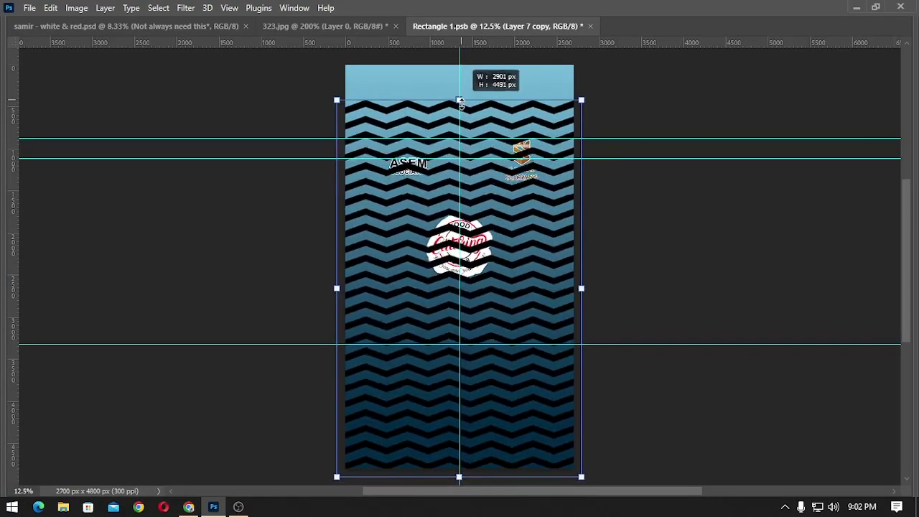
key("ctrl+minus")
key("Tab")
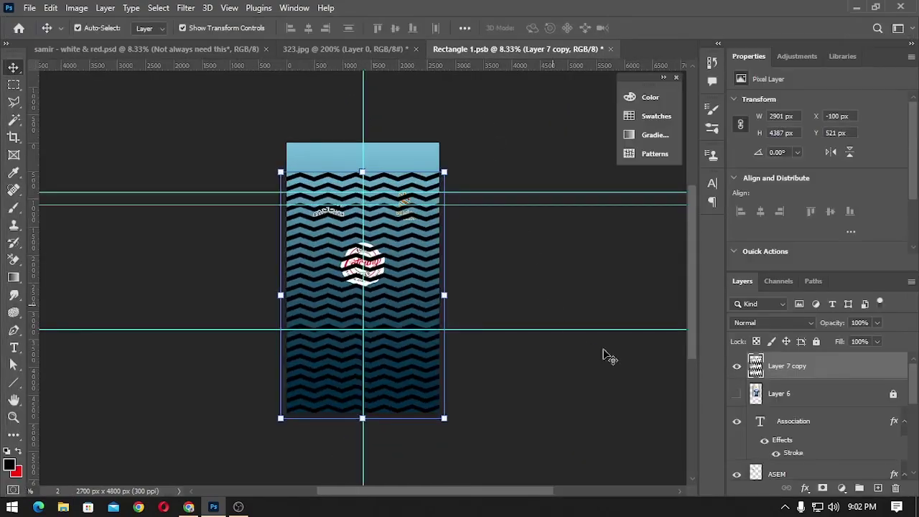
Set Layer 7 copy to Soft Light and mask out its top zigzags with a black brush.
left_click(795, 325)
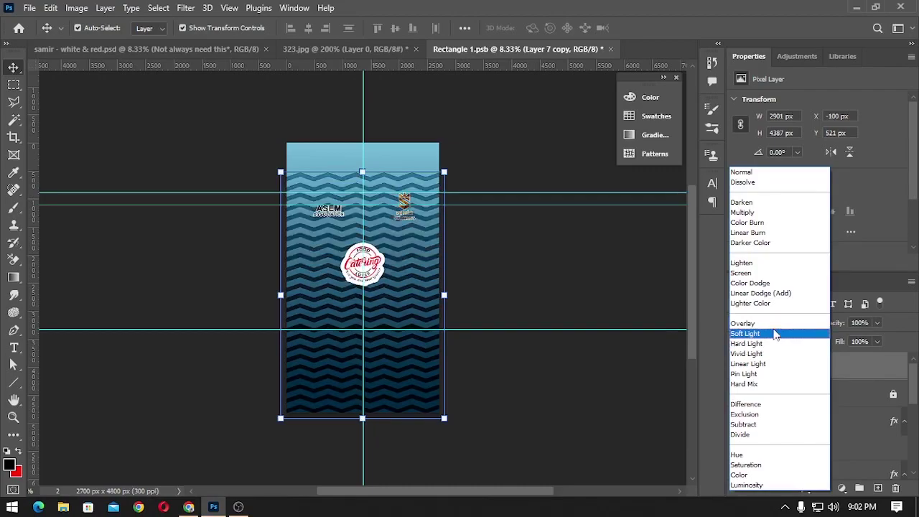
left_click(776, 335)
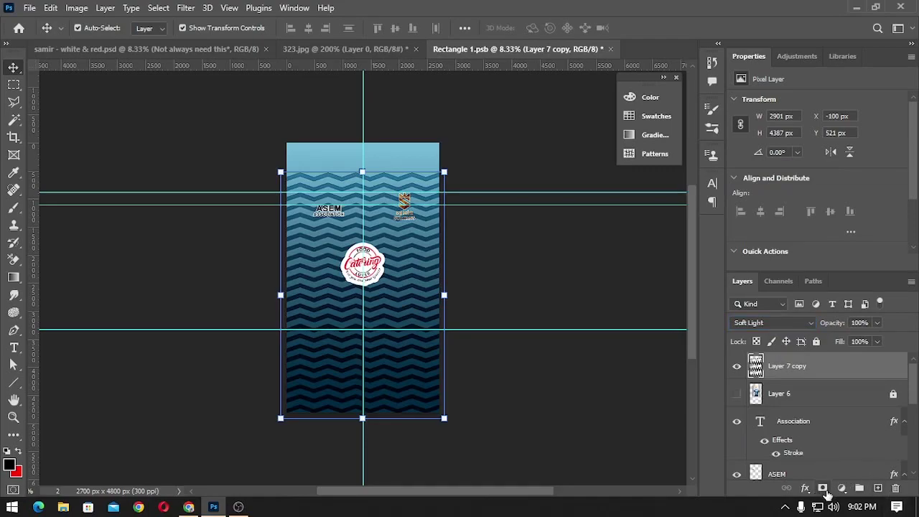
left_click(823, 488)
key("b")
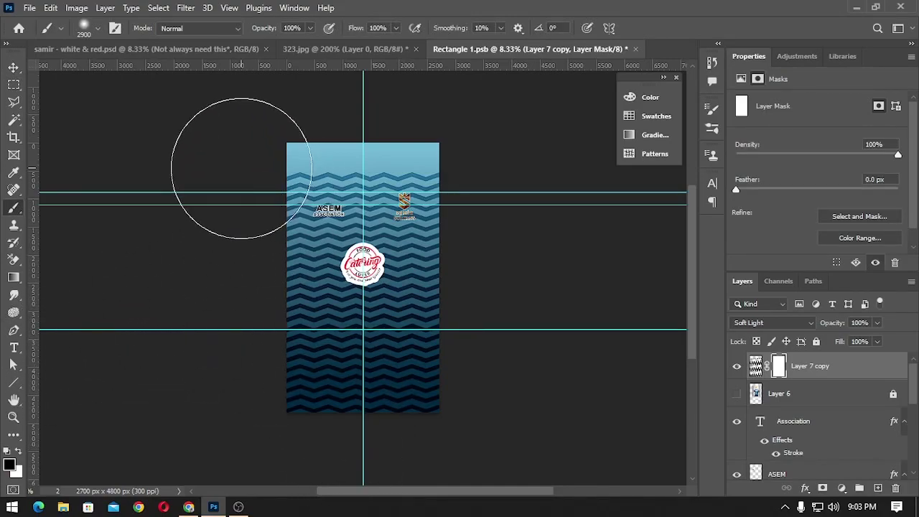
left_click_drag(301, 132, 499, 142)
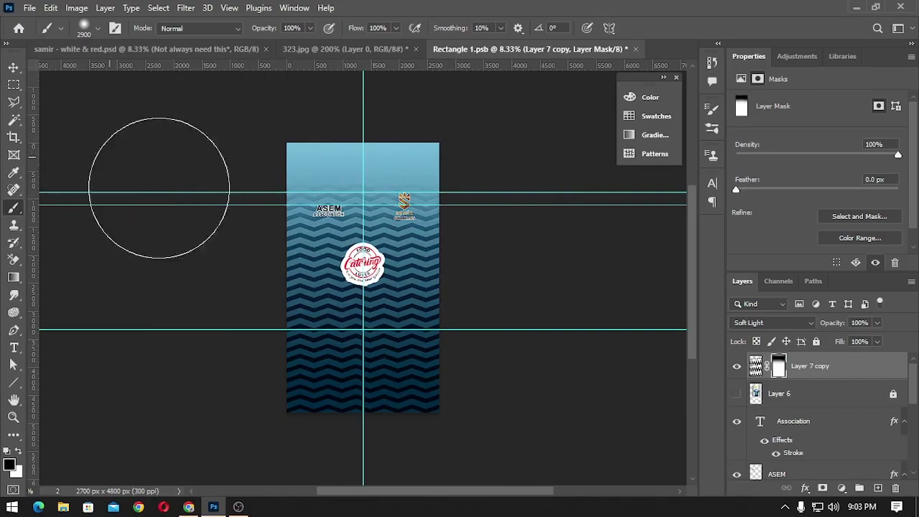
Lower Layer 7 copy's opacity to about 48%.
key("v")
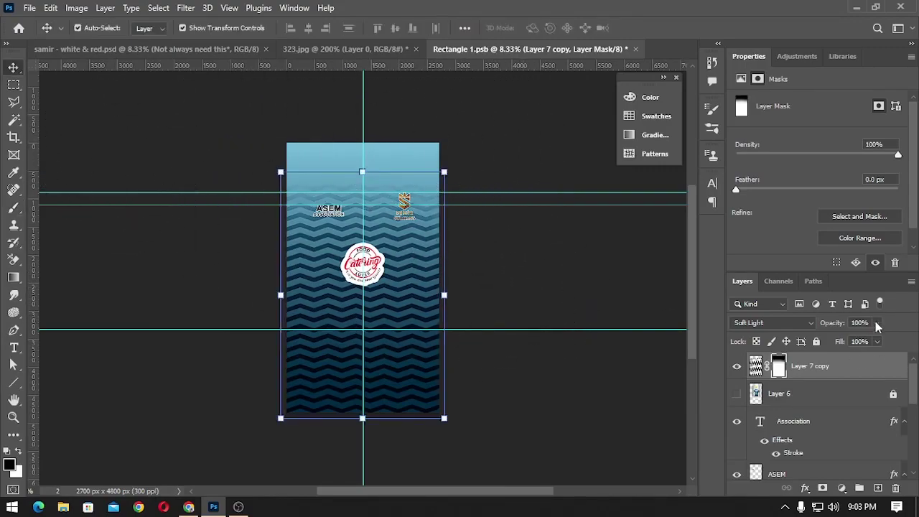
left_click(877, 323)
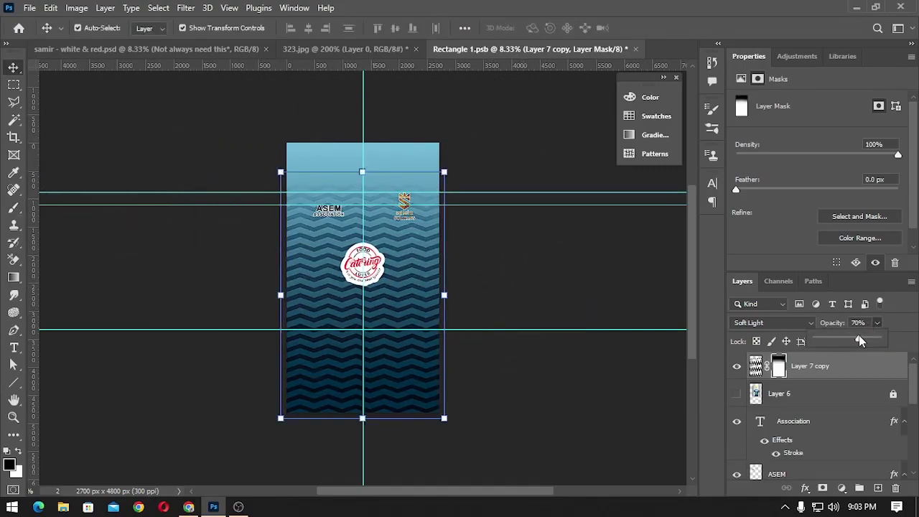
left_click_drag(855, 340, 851, 341)
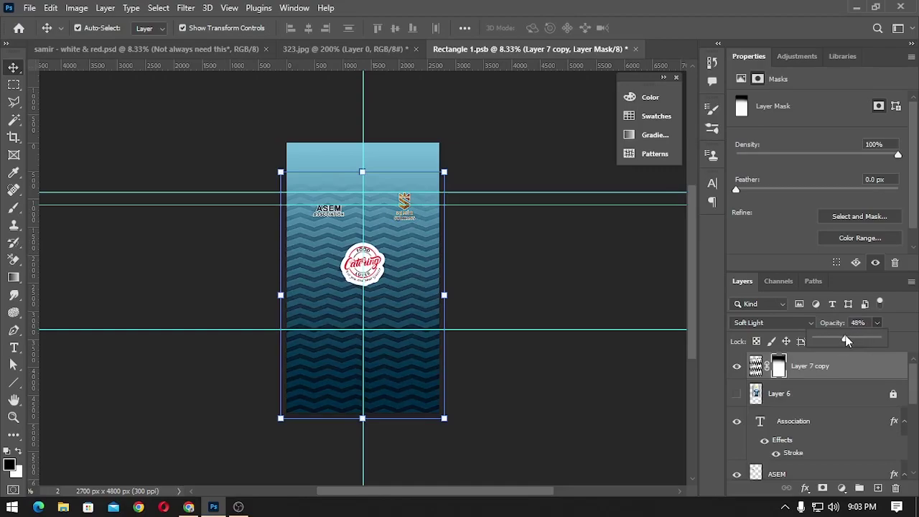
left_click(525, 319)
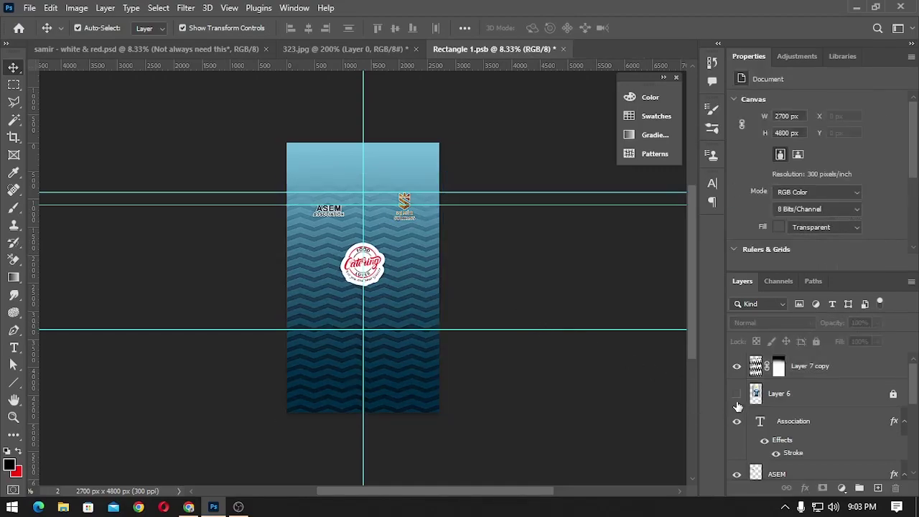
Show the Layer 6 jersey mockup to check the pattern, then hide it again.
left_click(736, 394)
mouse_move(375, 294)
left_mouse_down()
mouse_move(465, 356)
mouse_move(428, 352)
left_mouse_up()
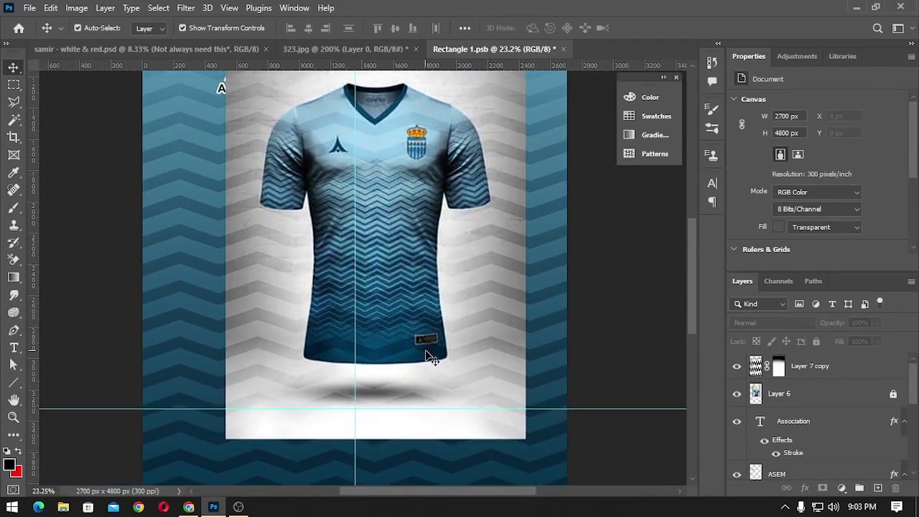
left_click(736, 394)
left_click_drag(505, 343, 489, 347)
Set the background colour to white #ffffff.
left_click(491, 347)
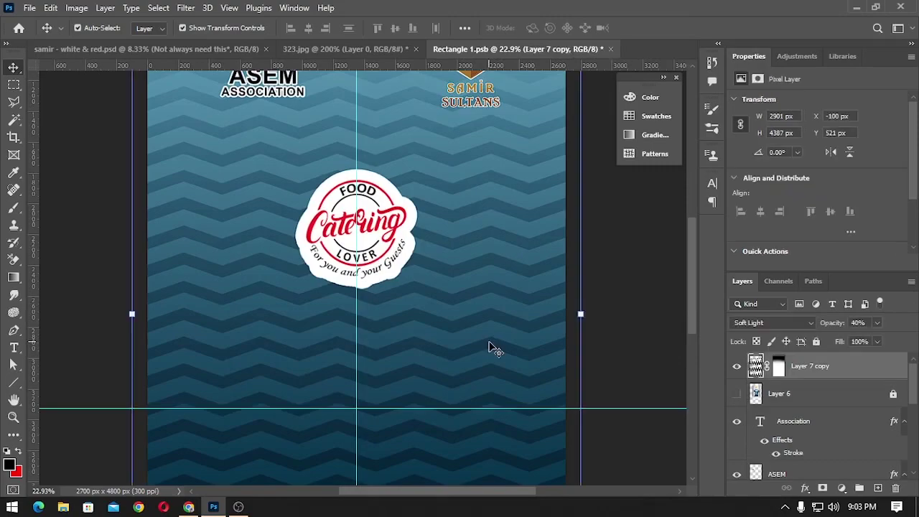
left_click(15, 472)
left_click_drag(115, 181, 55, 140)
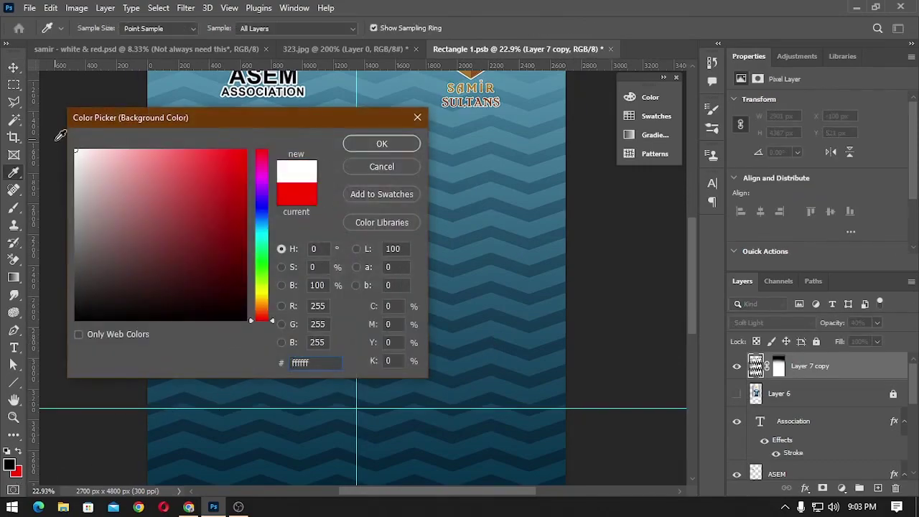
key("Return")
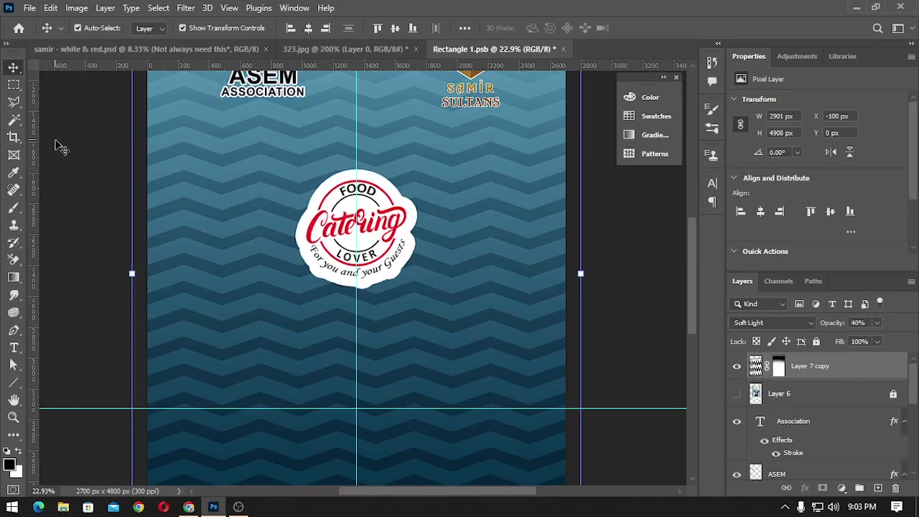
Invert Layer 7 copy so its zigzags turn white.
left_click(755, 366)
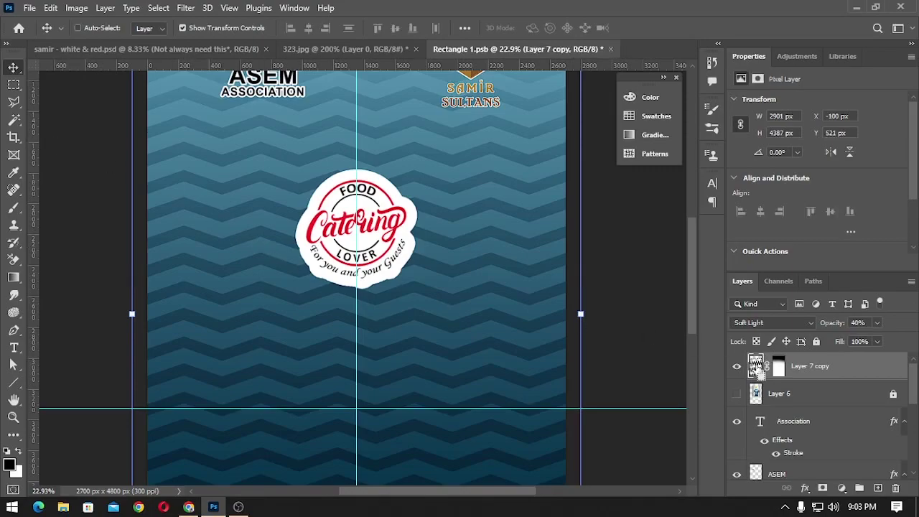
key("ctrl+BackSpace")
key("ctrl+minus")
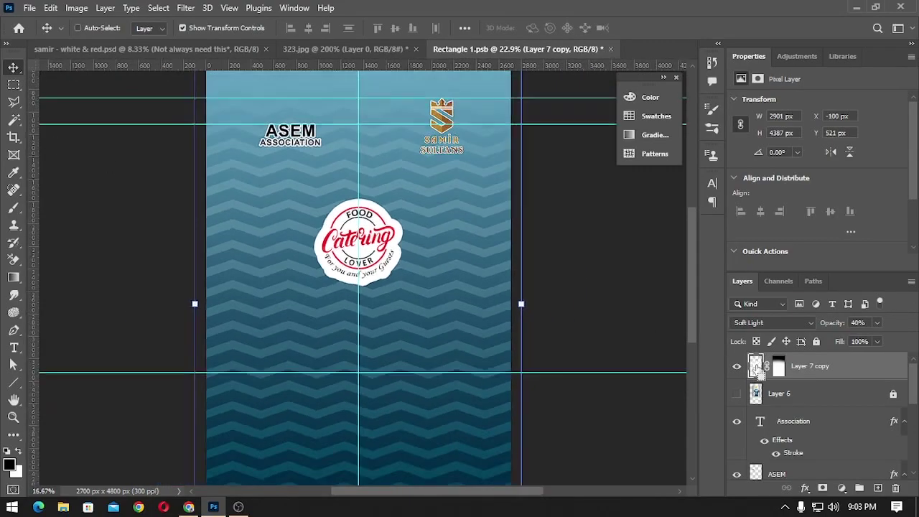
key("ctrl+minus")
left_click(446, 337, "ctrl")
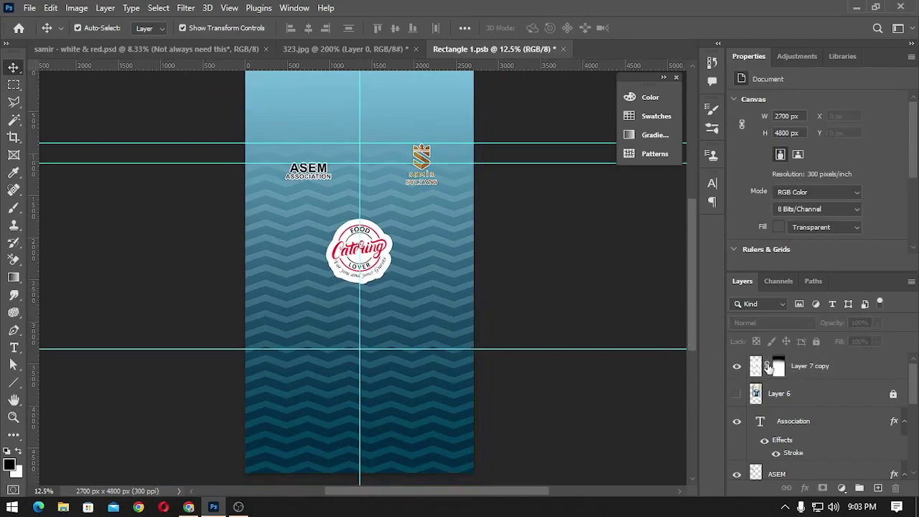
Duplicate the zigzag layer, then lock and hide the original Layer 7 copy.
left_click(875, 365)
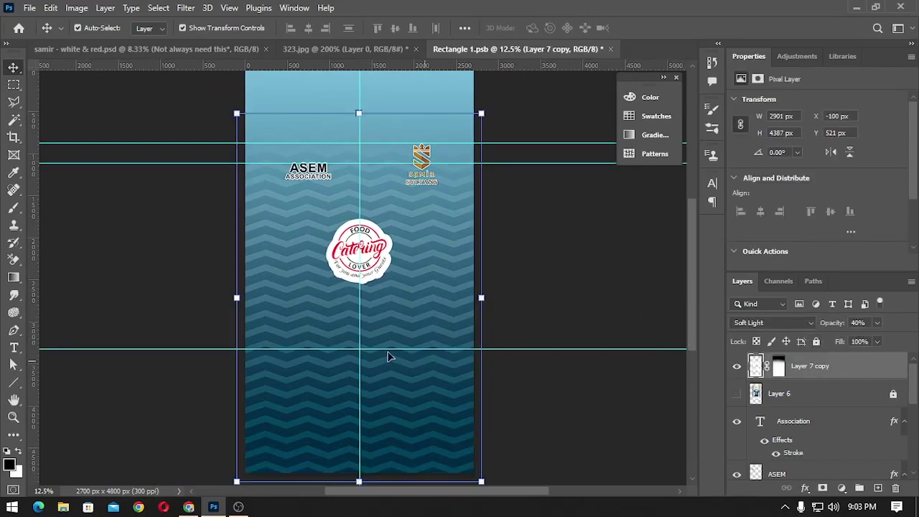
left_click_drag(390, 367, 397, 370)
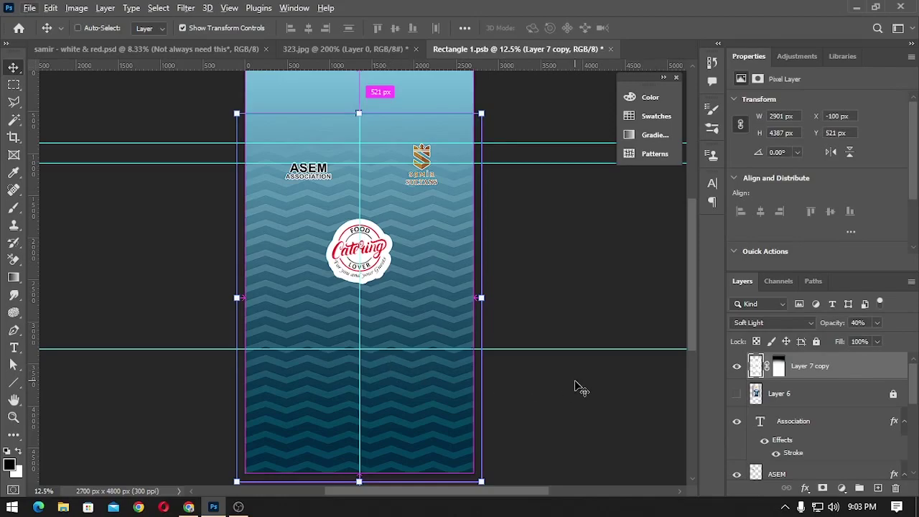
key("ctrl+j")
left_click(847, 403)
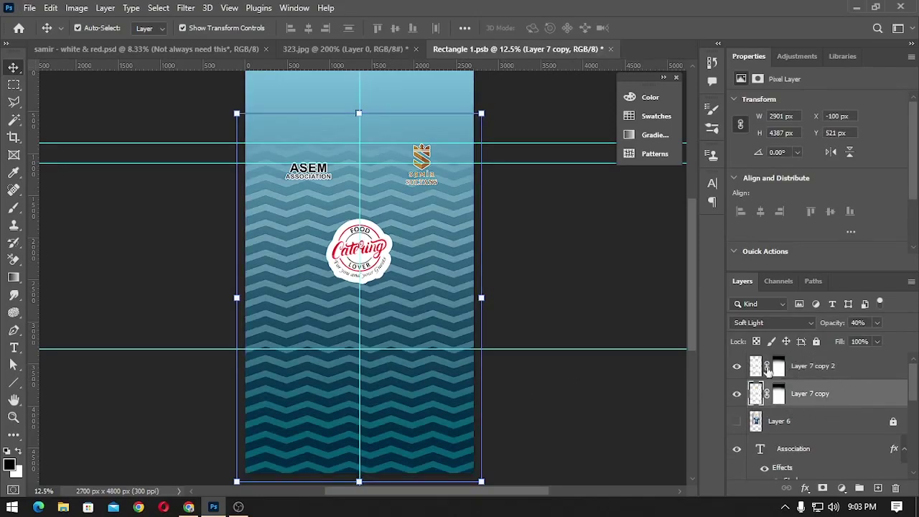
left_click(816, 342)
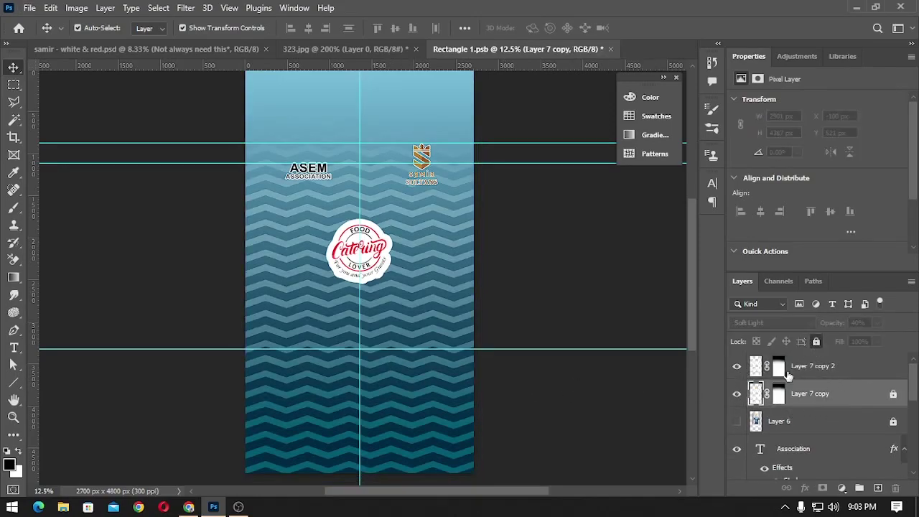
left_click(737, 394)
Set Layer 7 copy 2's blend mode back to Normal, undoing a stray move.
left_click(797, 371)
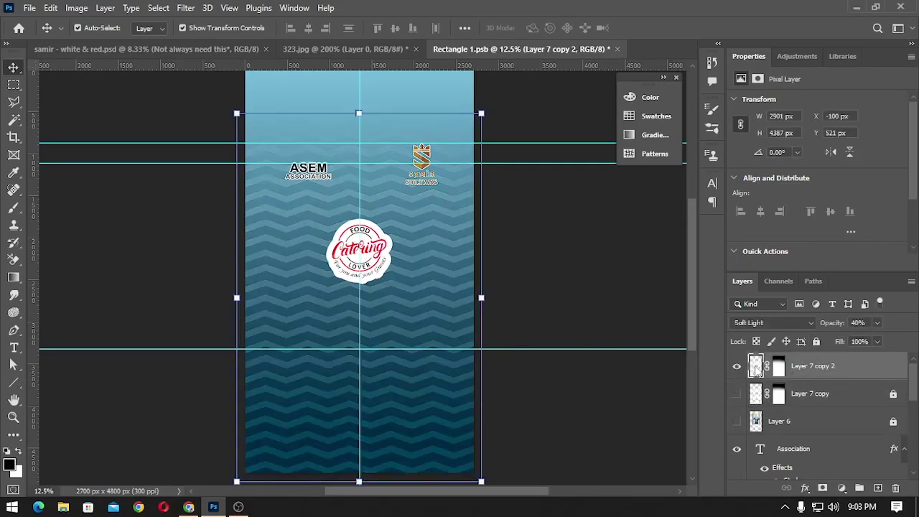
right_click(757, 368)
left_click(804, 375)
left_click(771, 323)
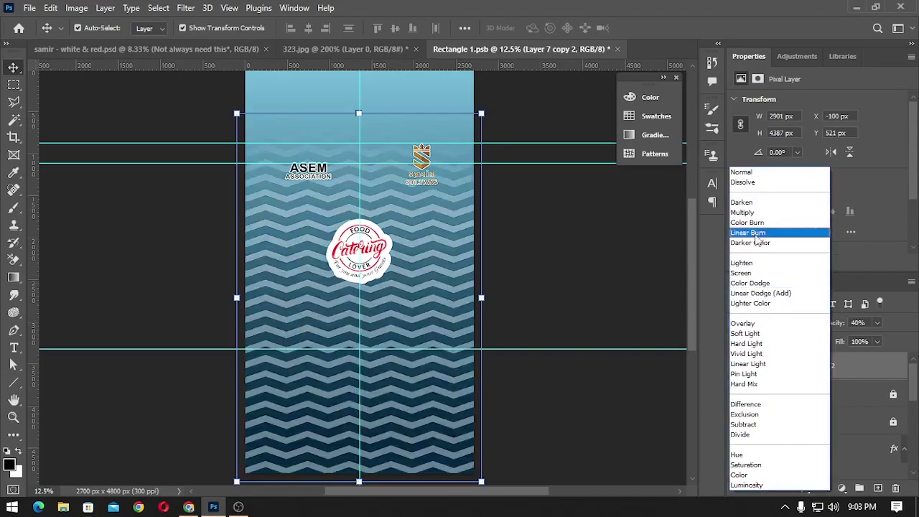
left_click(751, 176)
left_click_drag(434, 406, 443, 356)
key("ctrl+z")
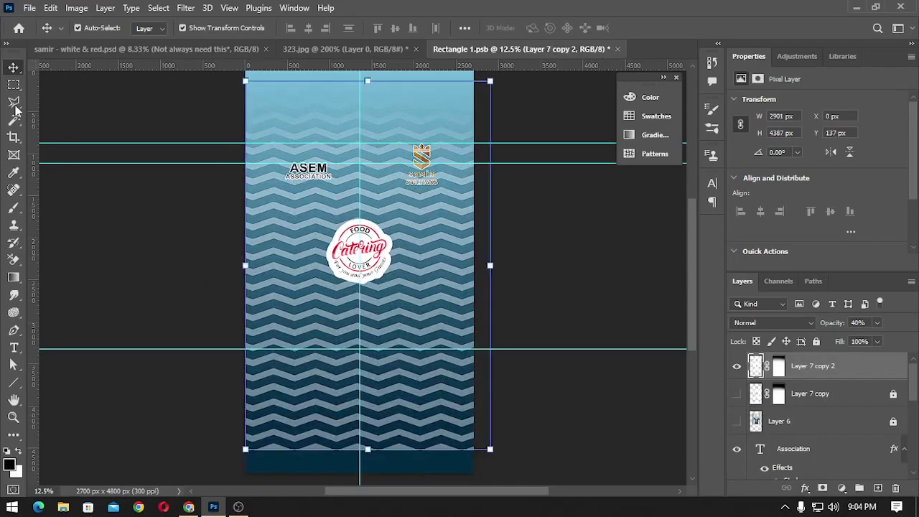
Select the chest area around the Catering logo, set zigzags to 100% opacity, and copy it to Layer 7.
left_click(14, 84)
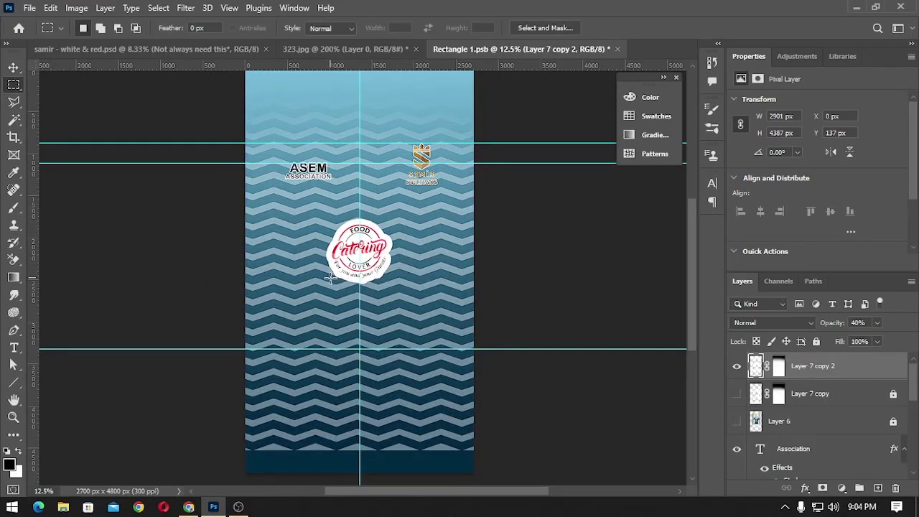
left_click_drag(305, 269, 466, 402)
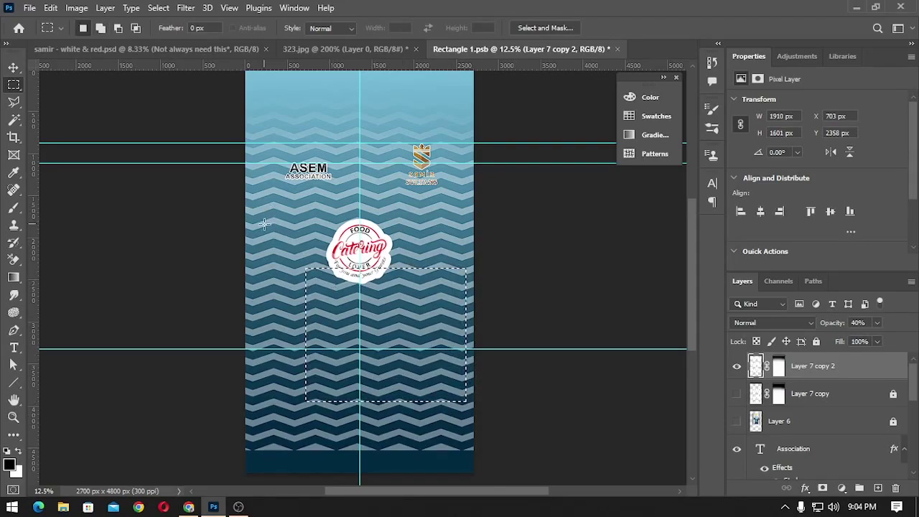
left_click_drag(264, 224, 465, 394)
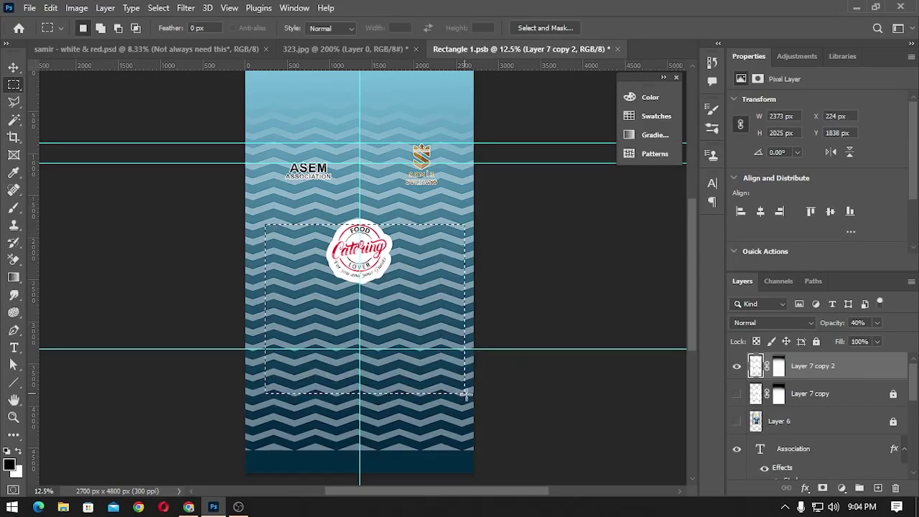
left_click(877, 322)
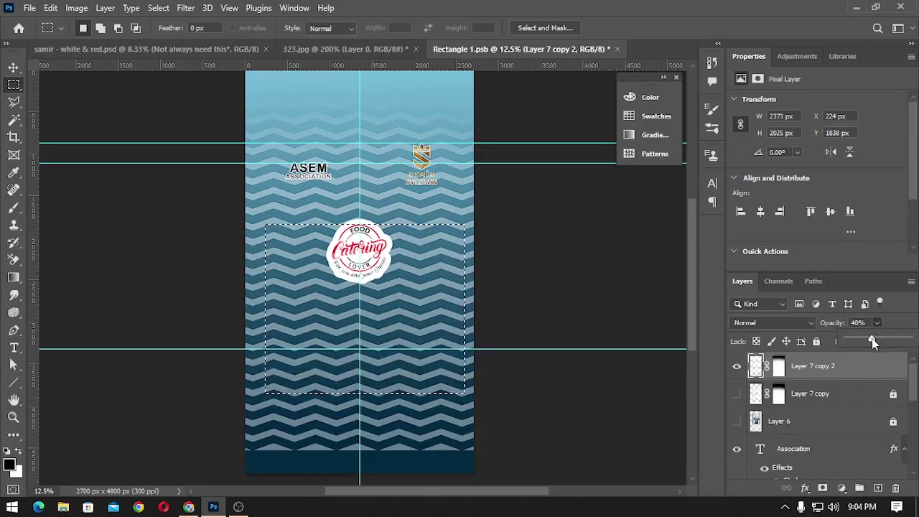
left_click_drag(872, 342, 908, 338)
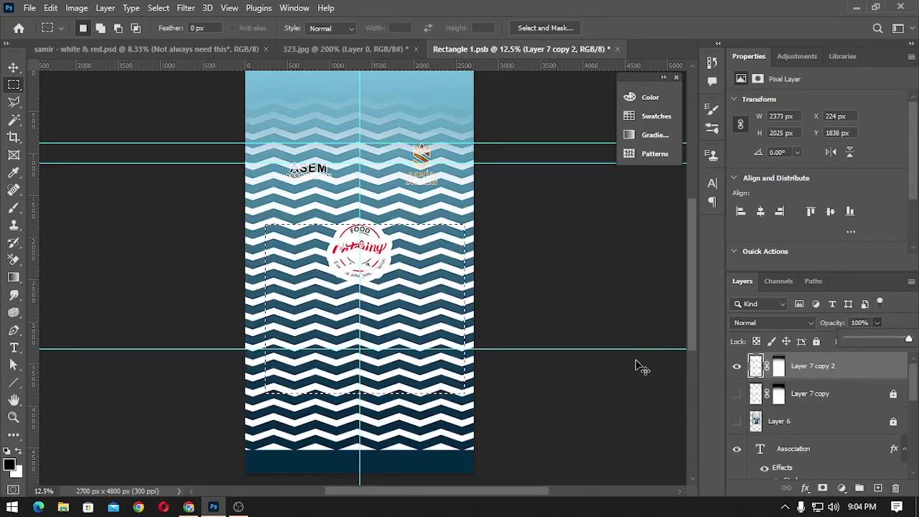
key("ctrl+j")
Delete Layer 7 copy 2 and scale Layer 7 much larger with Free Transform.
key("v")
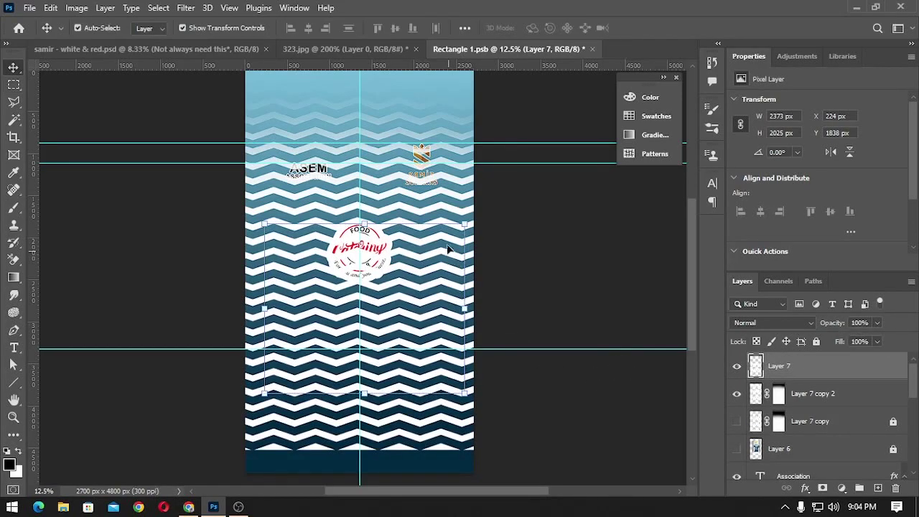
left_click(436, 188)
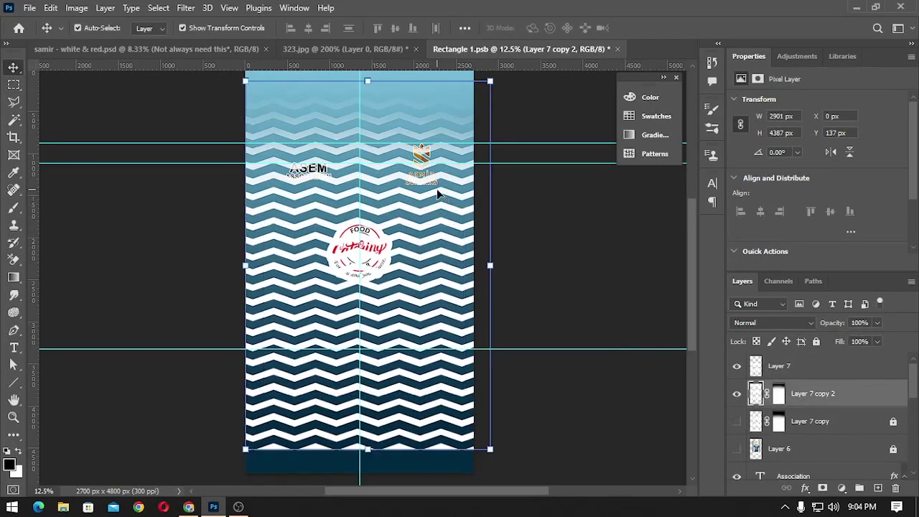
key("Delete")
left_click(433, 287)
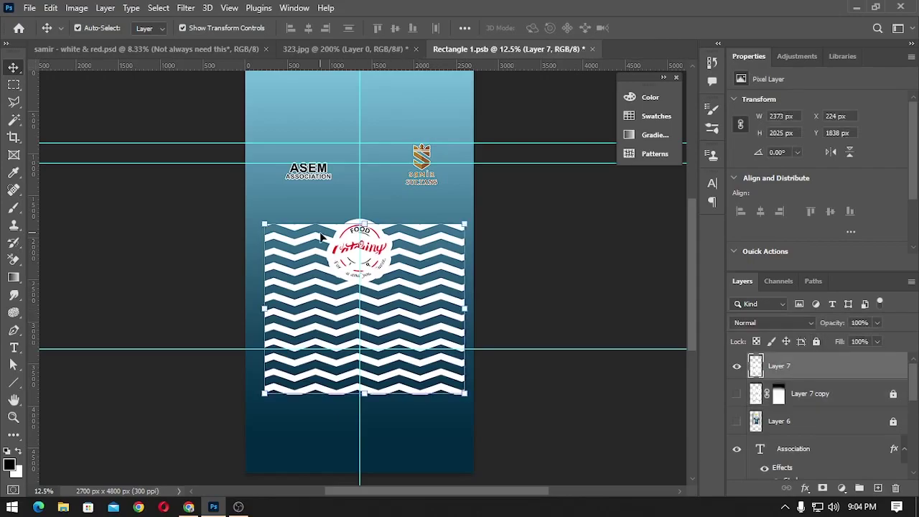
key("ctrl+t")
mouse_move(364, 224)
left_mouse_down()
mouse_move(364, 115)
mouse_move(367, 145)
left_mouse_up()
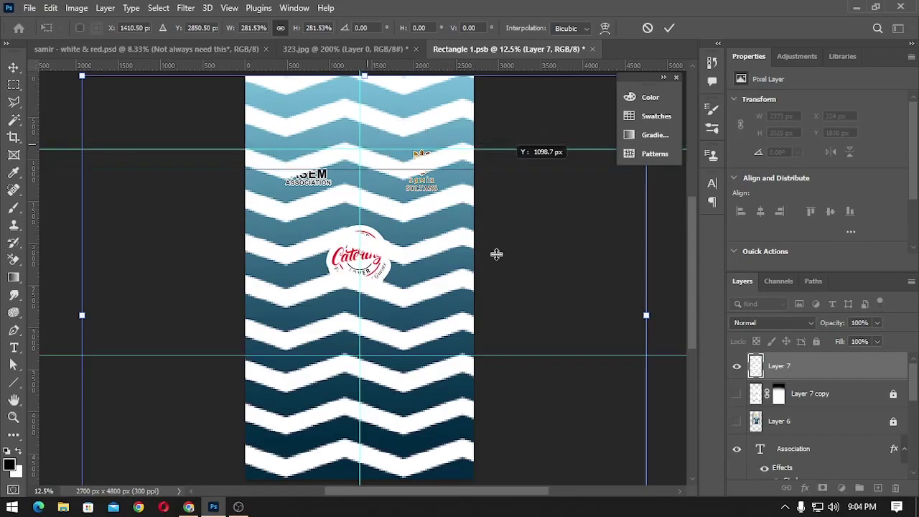
left_click_drag(368, 145, 499, 258)
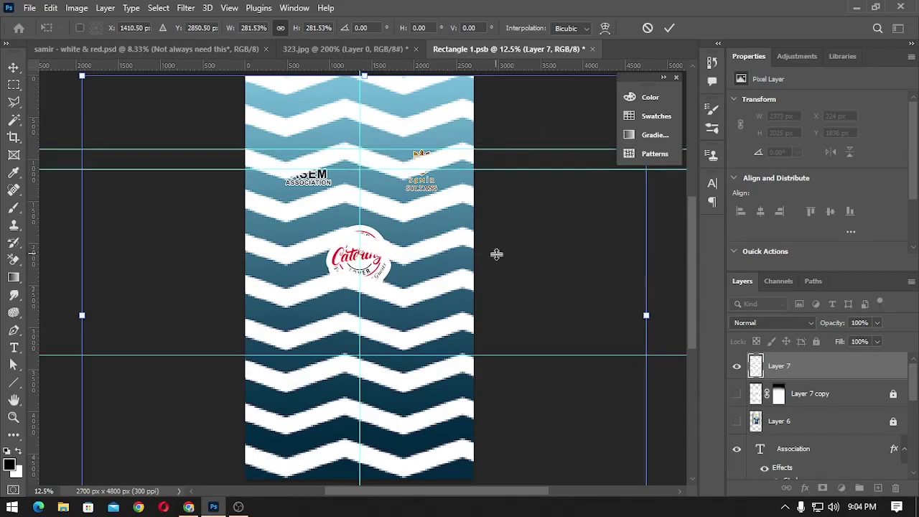
key("ctrl+minus")
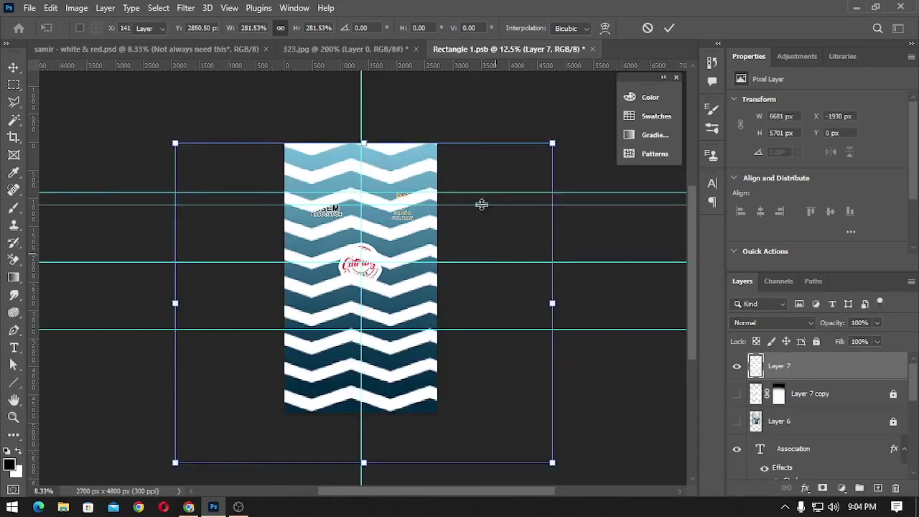
key("Return")
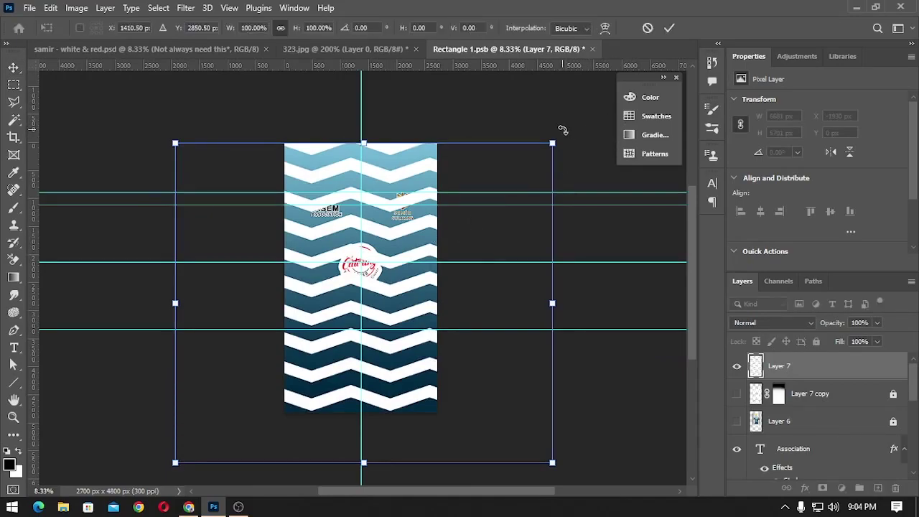
Rotate Layer 7 about 22° and resize it to 12107 × 10901 px as diagonal stripes.
mouse_move(565, 133)
left_mouse_down()
mouse_move(587, 148)
mouse_move(604, 215)
left_mouse_up()
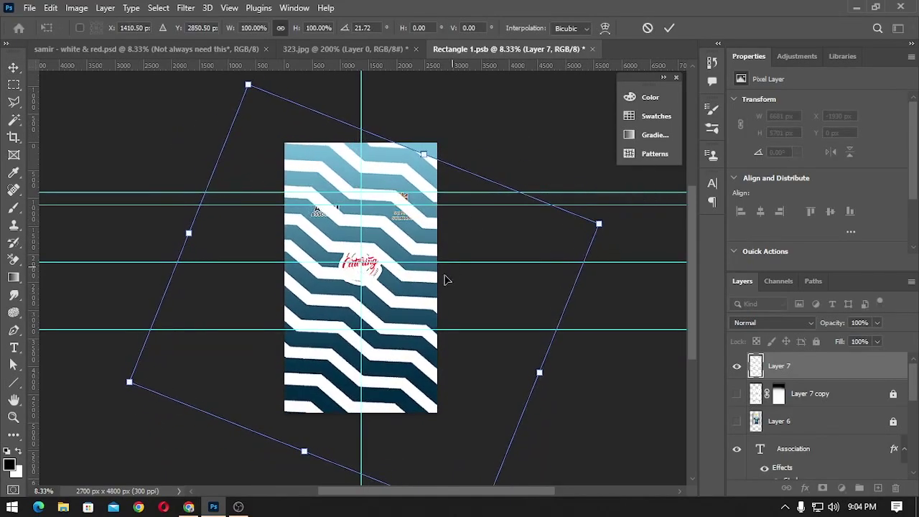
left_click_drag(389, 286, 400, 266)
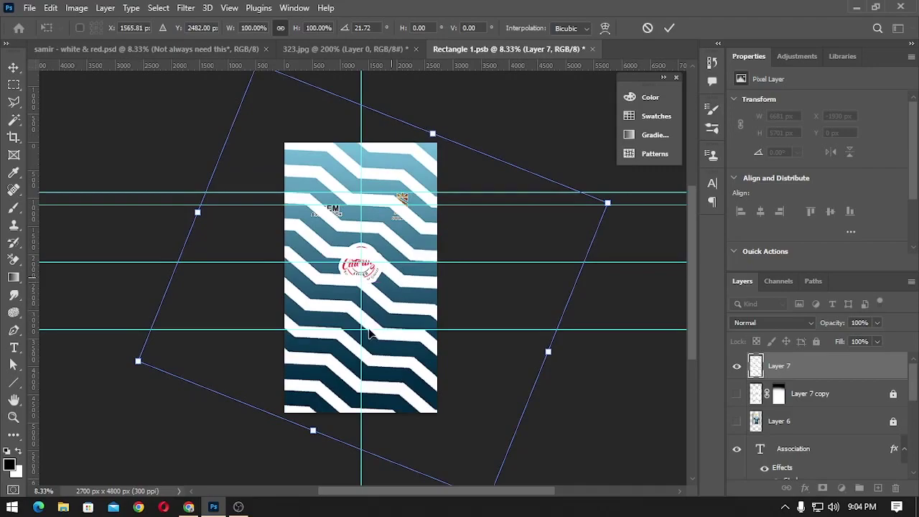
left_click_drag(311, 433, 293, 443)
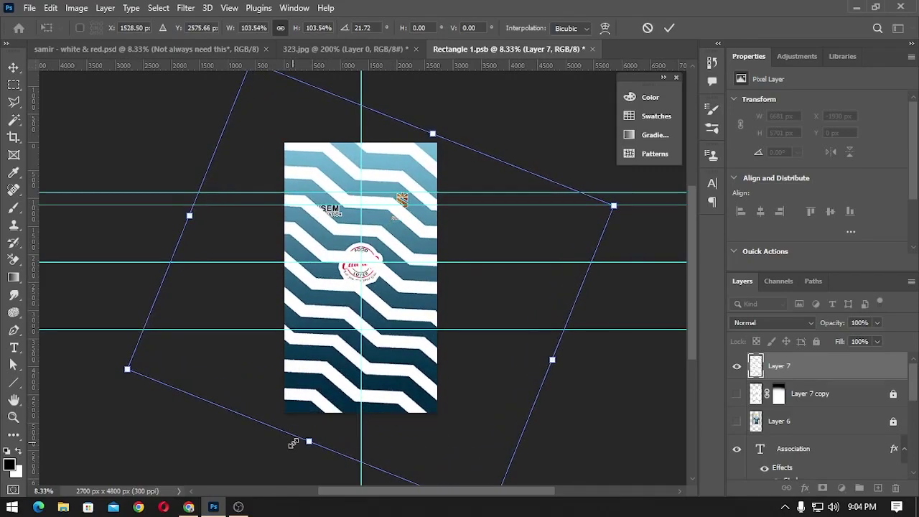
mouse_move(551, 359)
left_mouse_down()
mouse_move(512, 347)
mouse_move(585, 368)
mouse_move(573, 368)
left_mouse_up()
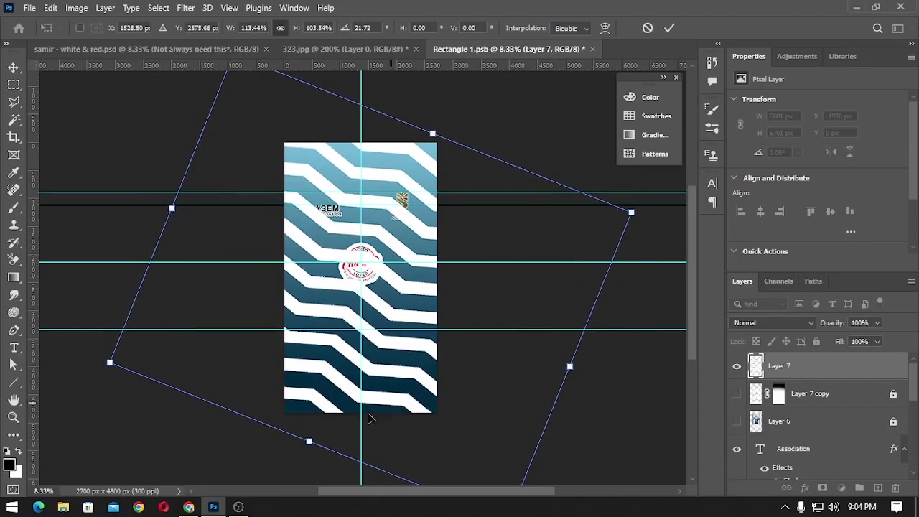
left_click_drag(306, 440, 257, 474)
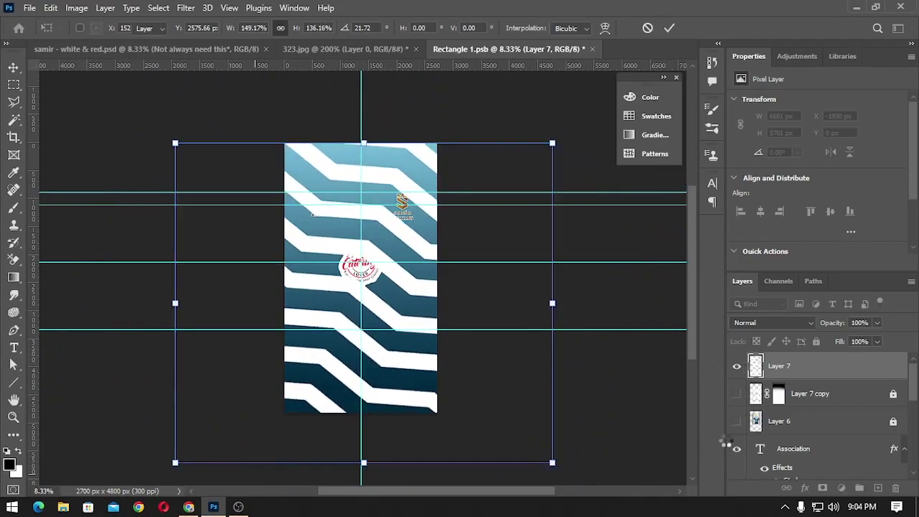
key("Return")
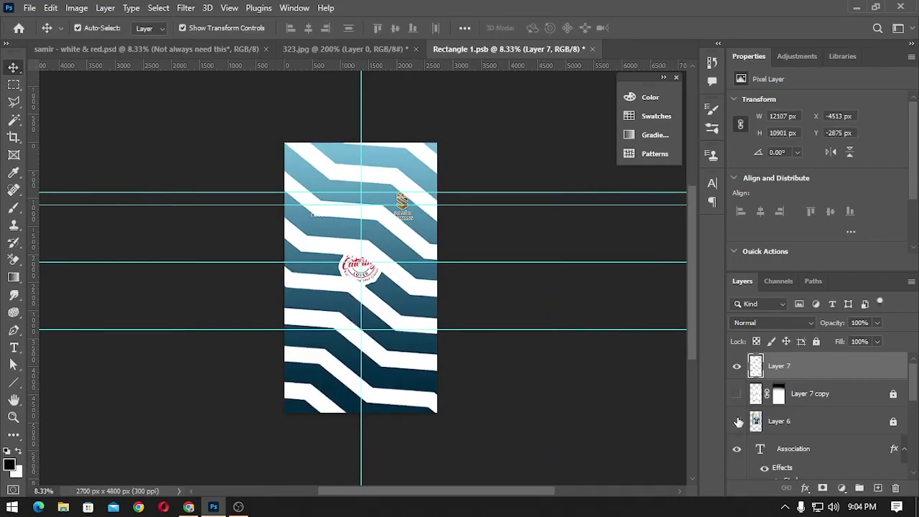
Compare against the reference jersey, then hide and delete the diagonal Layer 7.
left_click(736, 421)
mouse_move(386, 290)
left_mouse_down()
mouse_move(445, 351)
mouse_move(425, 343)
mouse_move(431, 348)
left_mouse_up()
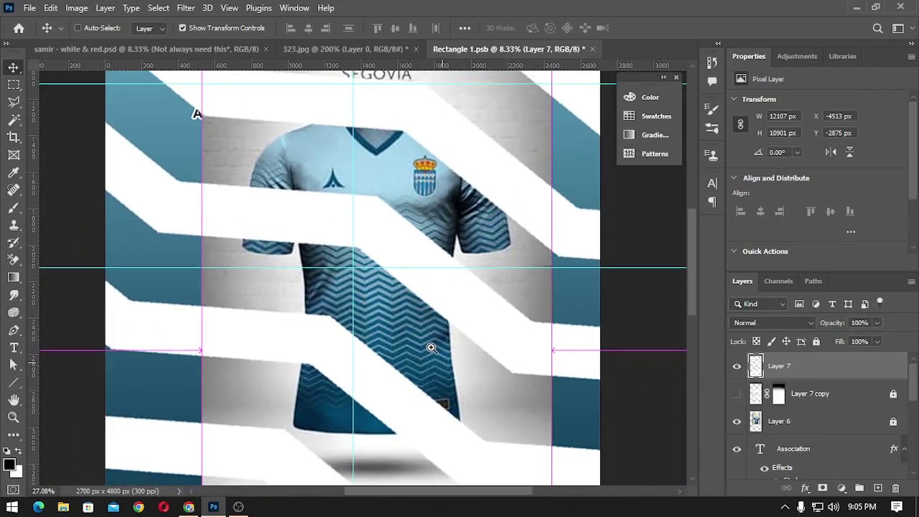
left_click(735, 370)
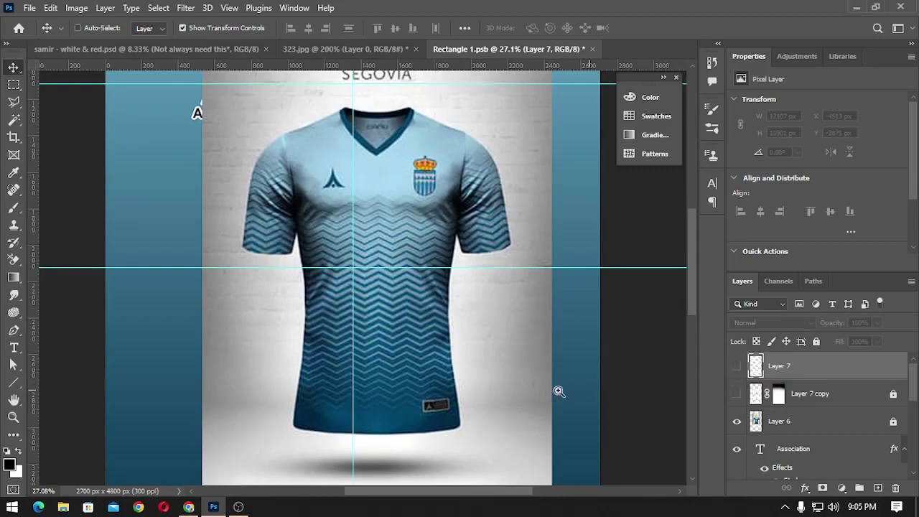
mouse_move(381, 366)
left_mouse_down()
mouse_move(410, 381)
mouse_move(370, 375)
left_mouse_up()
left_click_drag(393, 377, 372, 377)
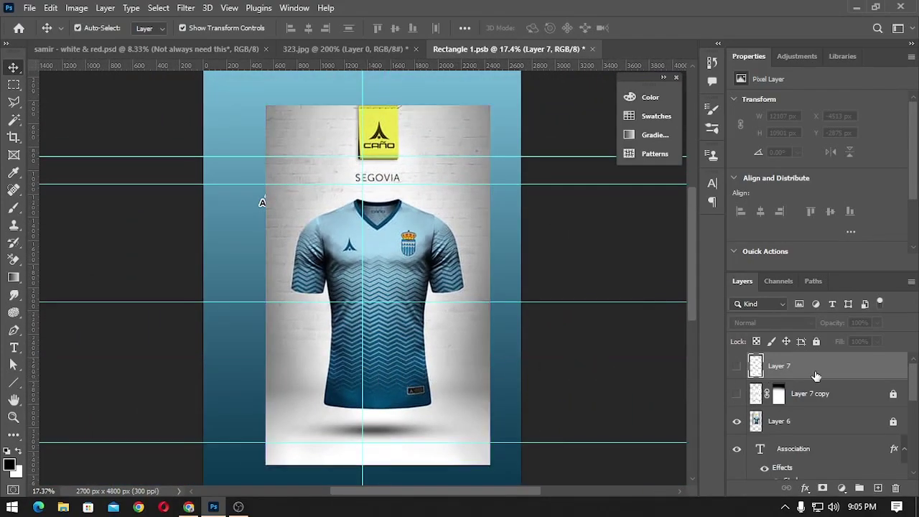
key("Delete")
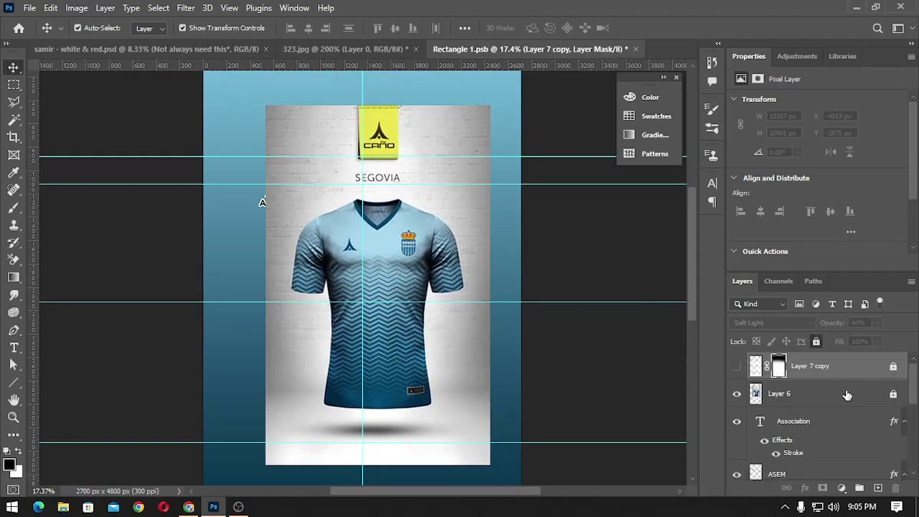
Show Layer 7 copy again, hide the Layer 6 reference jersey, and zoom out.
left_click(736, 367)
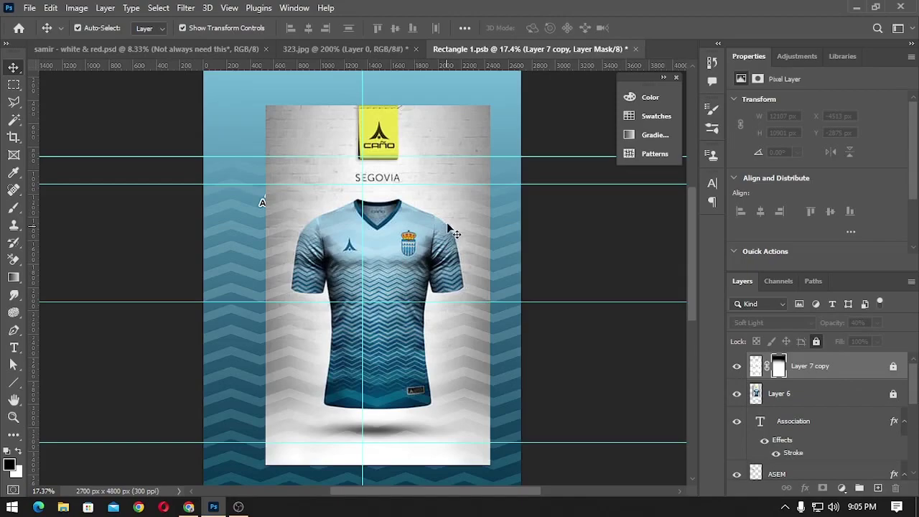
left_click(428, 128)
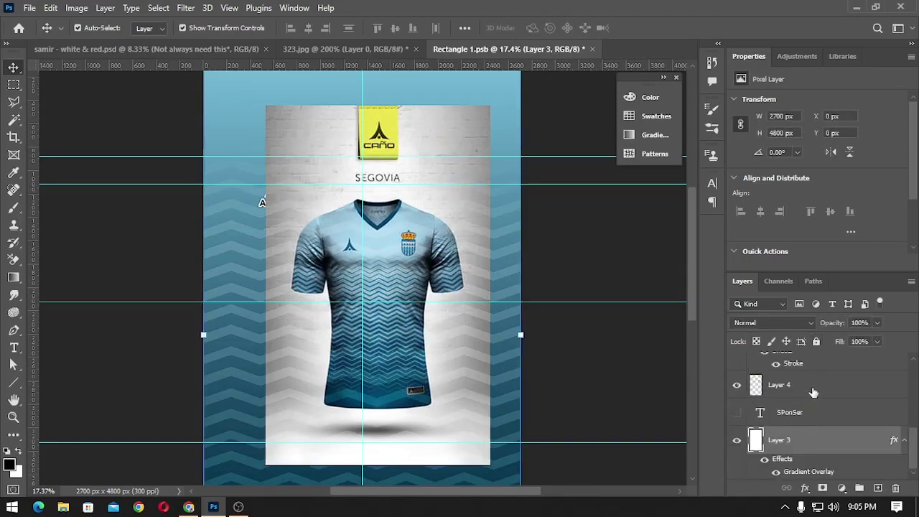
right_click(399, 273)
left_click(436, 276)
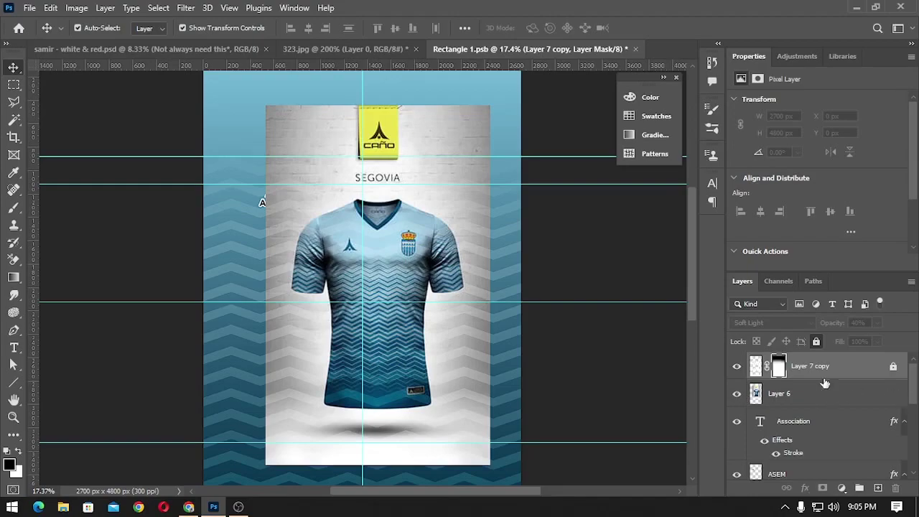
left_click(420, 204)
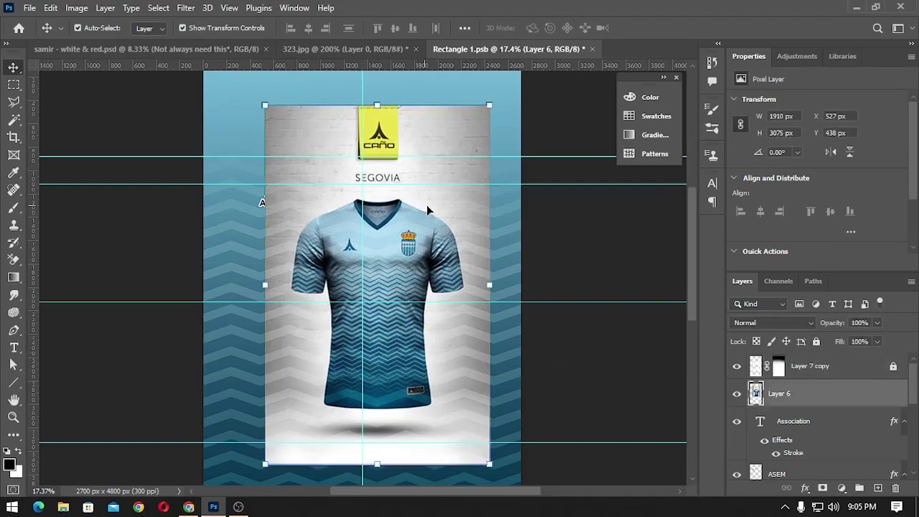
left_click(736, 399)
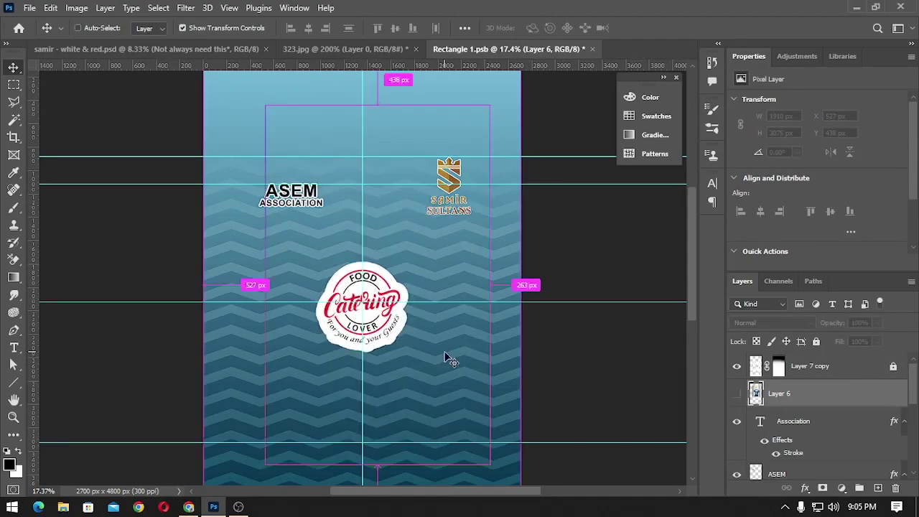
key("ctrl+minus")
key("ctrl+minus")
key("ctrl+minus")
key("ctrl+minus")
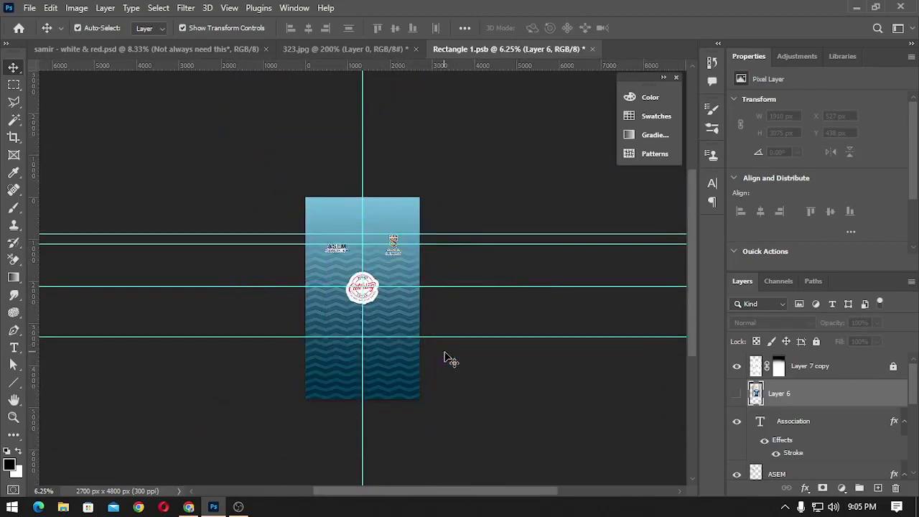
left_click(397, 365)
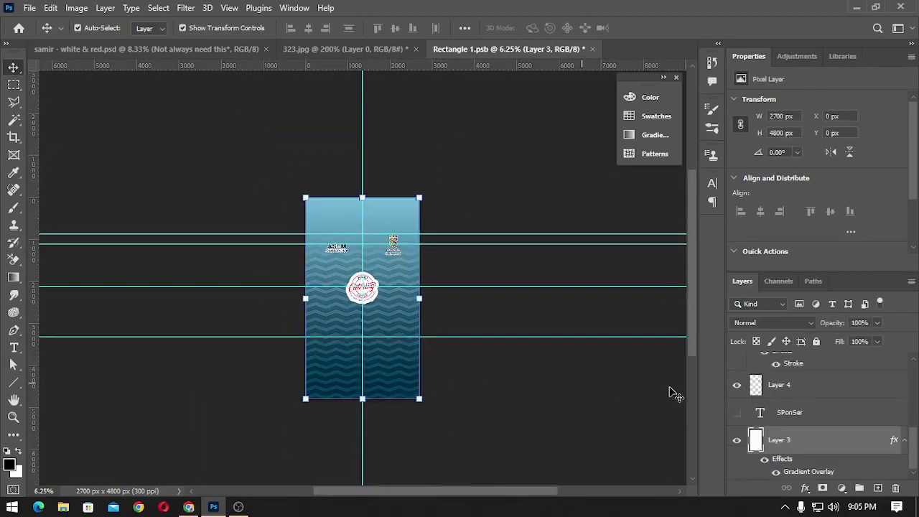
scroll(914, 439, "up", 5)
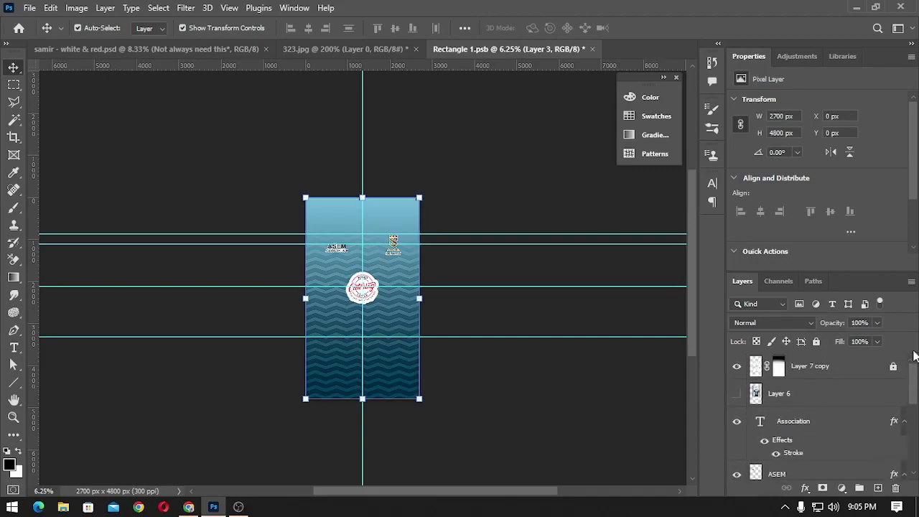
left_click(362, 246)
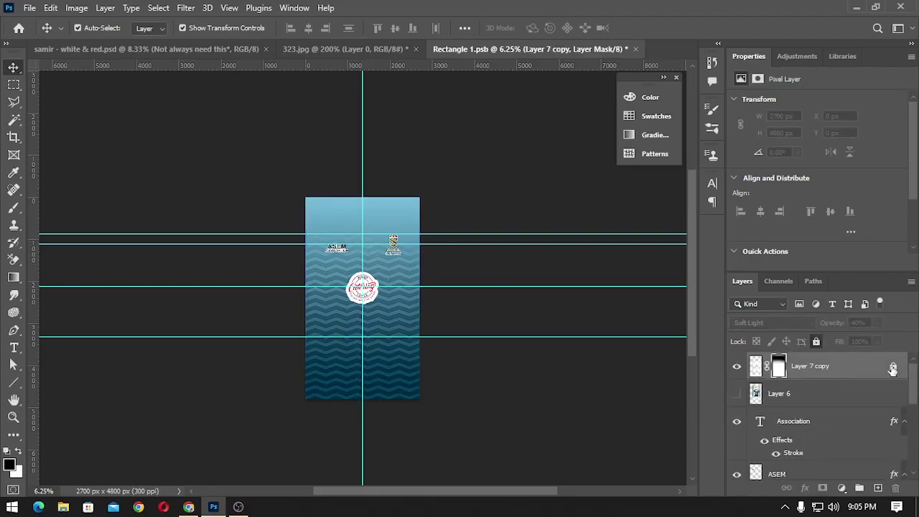
Stretch Layer 7 copy to 2965 × 4483 px at Y 425 px over the design.
left_click(893, 368)
mouse_move(364, 220)
left_mouse_down()
mouse_move(362, 211)
mouse_move(363, 218)
left_mouse_up()
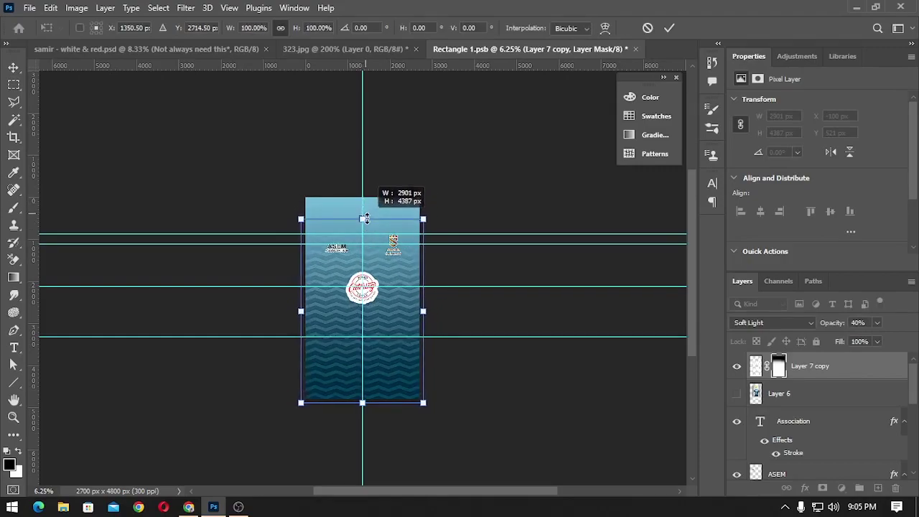
key("Return")
Fit the view and save Rectangle 1.psb.
scroll(350, 269, "up", 2)
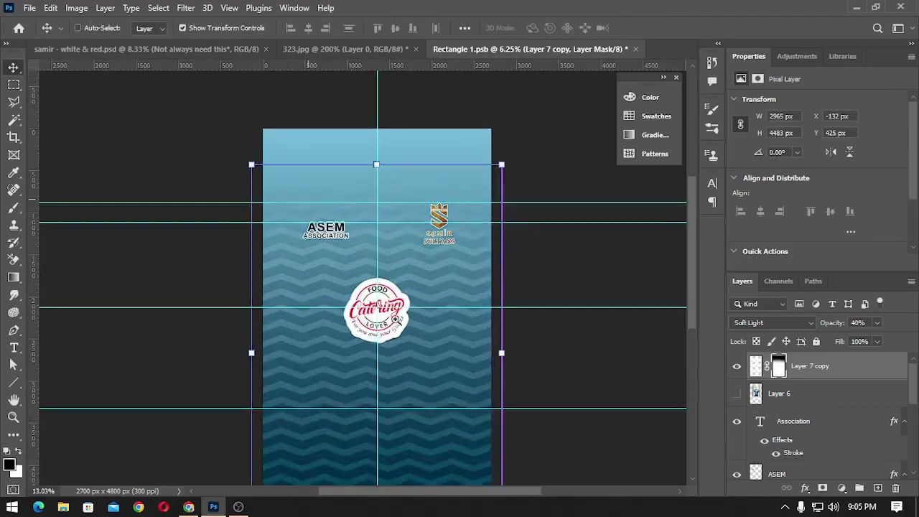
scroll(350, 268, "up", 1)
scroll(350, 268, "up", 1)
scroll(426, 347, "up", 1)
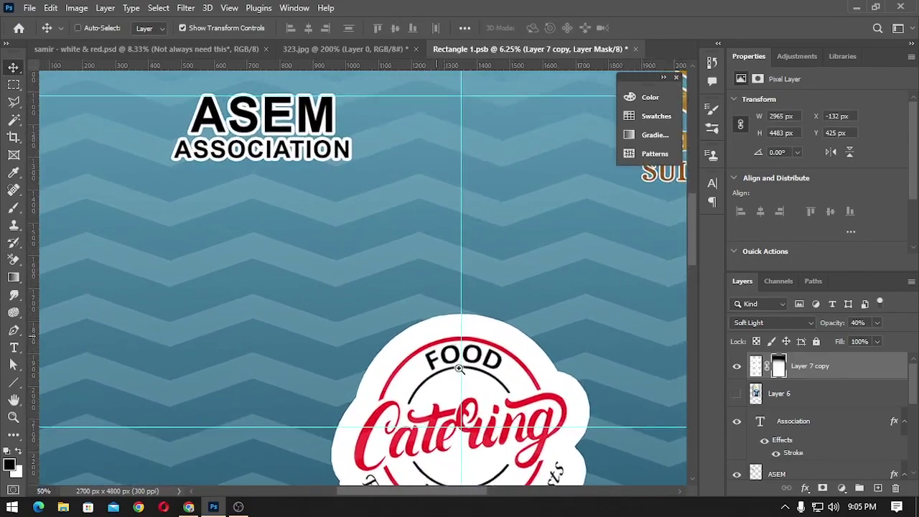
scroll(416, 351, "down", 2)
scroll(401, 357, "down", 1)
scroll(401, 357, "down", 1)
left_click(577, 277)
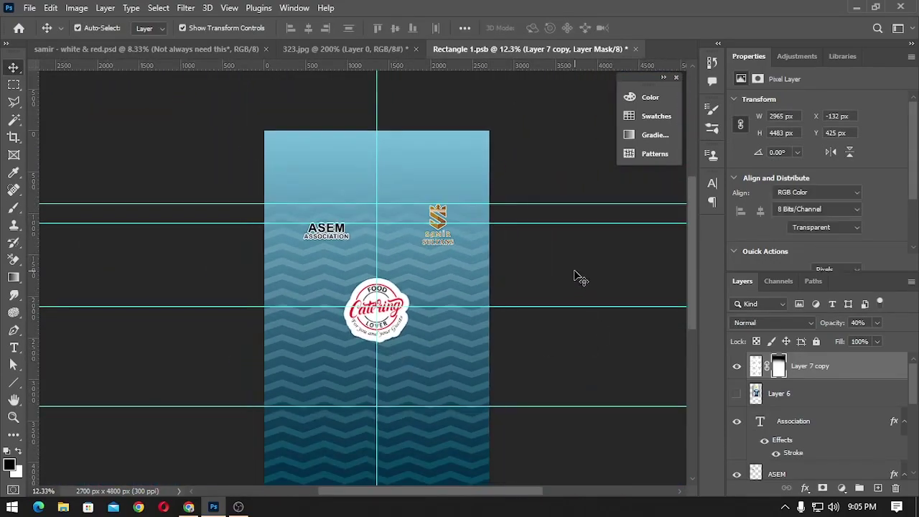
key("ctrl+s")
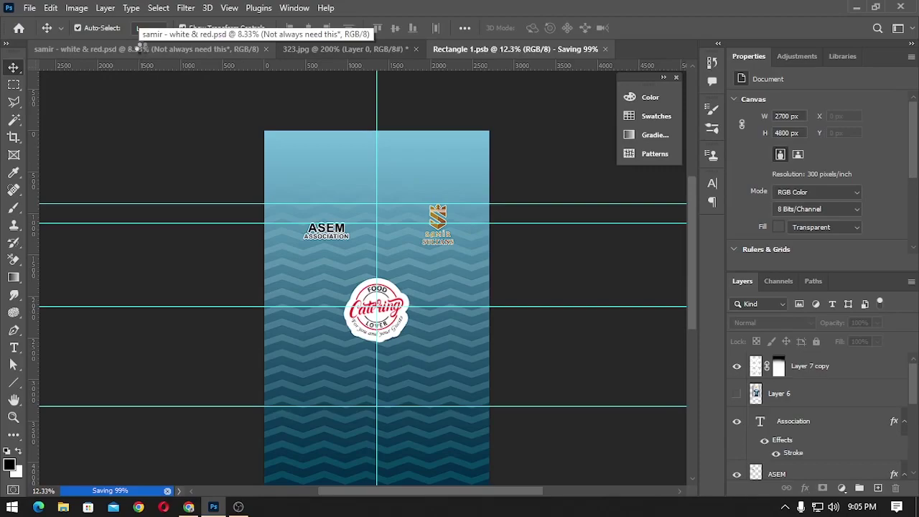
Return to the samir mockup and open the Back Design smart object, Rectangle 11.psb.
left_click(142, 49)
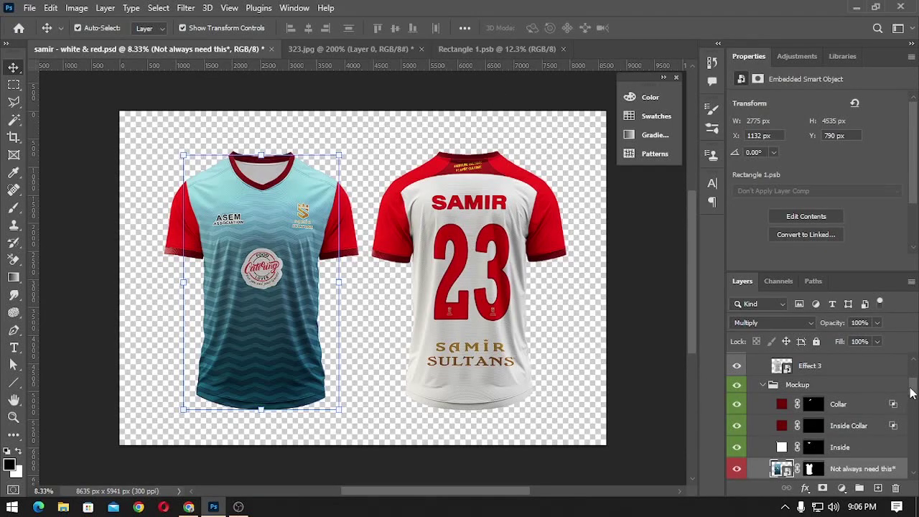
left_click_drag(911, 392, 913, 463)
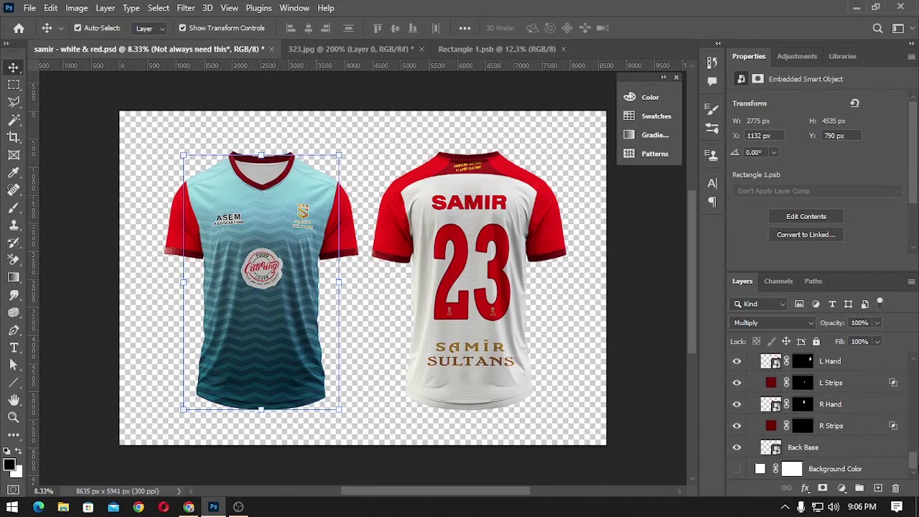
scroll(818, 414, "up", 2)
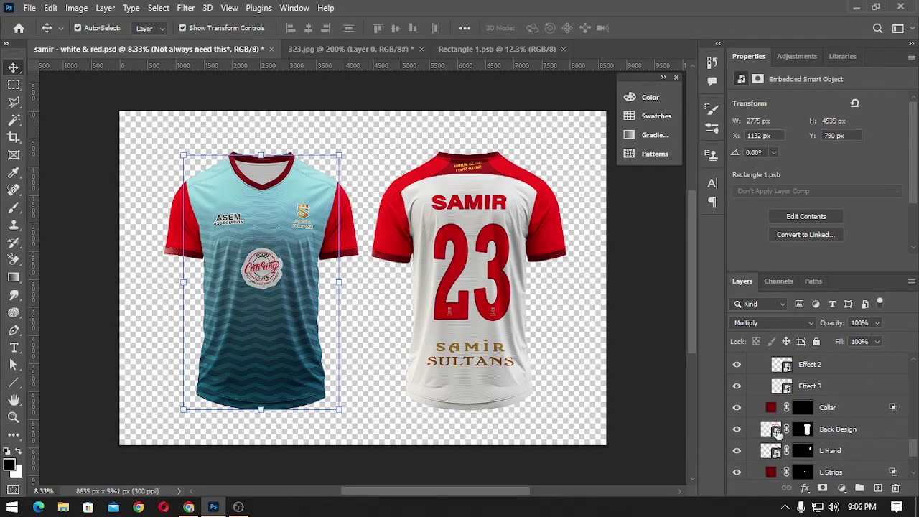
double_click(776, 430)
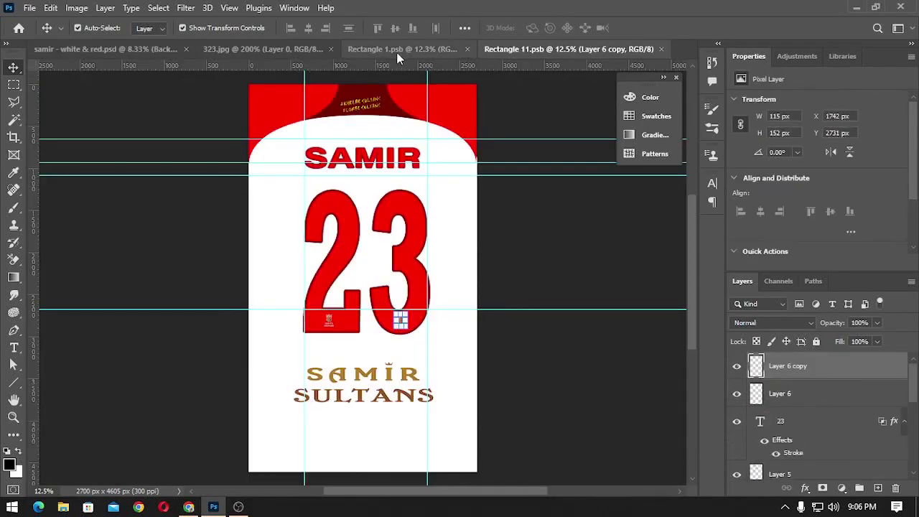
Copy the gradient and zigzag pattern layers from Rectangle 1.psb into Rectangle 11.psb.
left_click(396, 51)
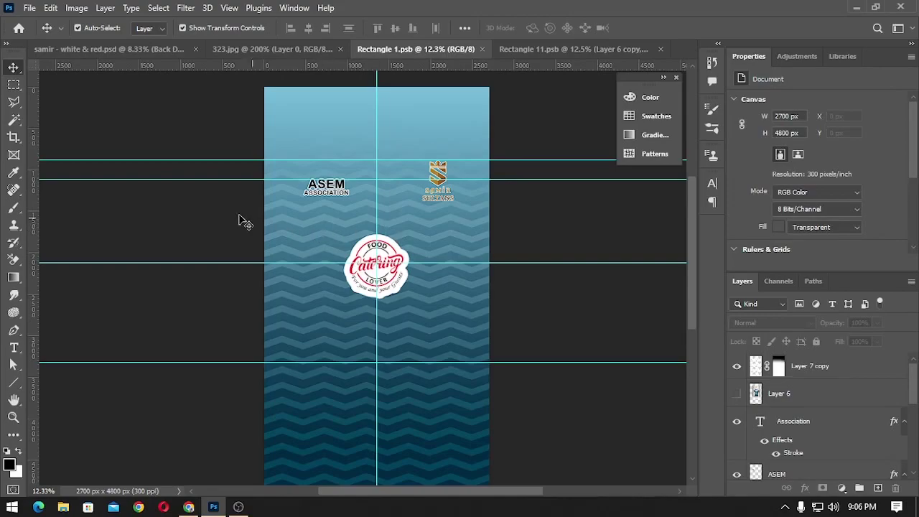
left_click(854, 375)
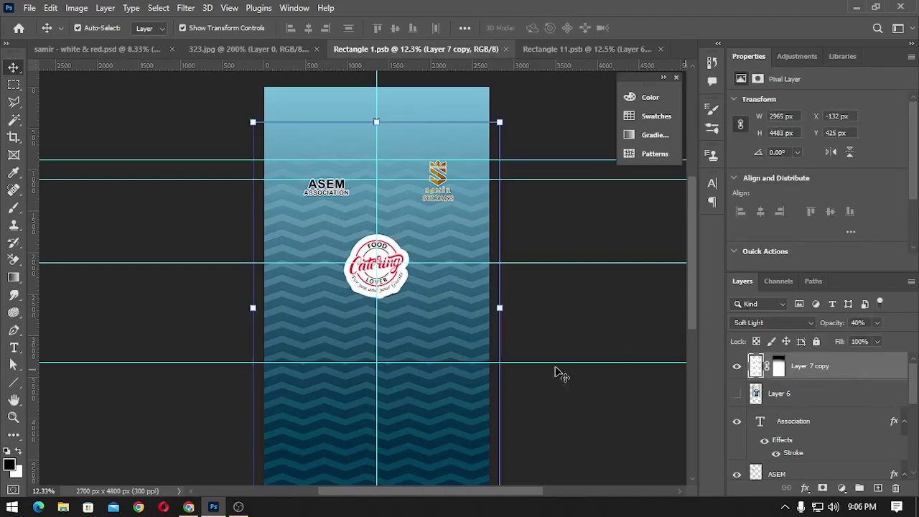
left_click_drag(197, 293, 338, 361)
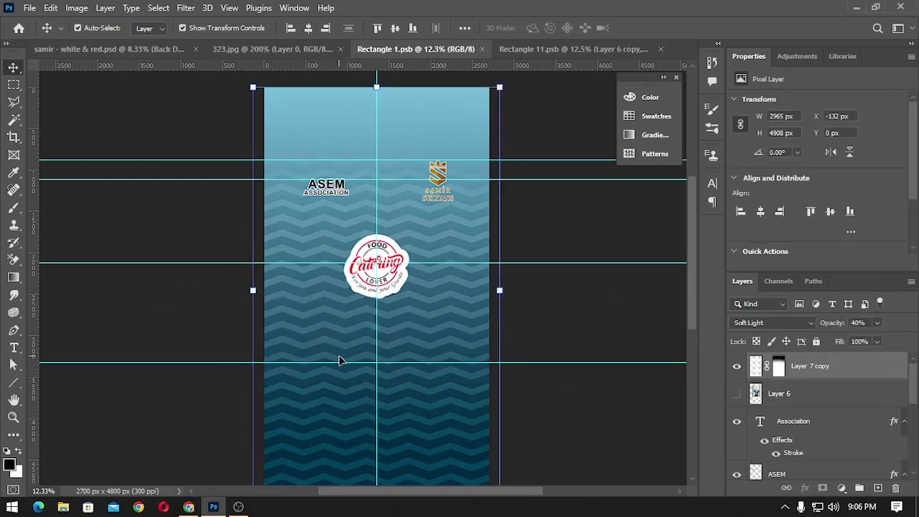
mouse_move(492, 302)
left_mouse_down()
mouse_move(452, 318)
mouse_move(526, 203)
mouse_move(567, 61)
mouse_move(499, 246)
mouse_move(470, 266)
left_mouse_up()
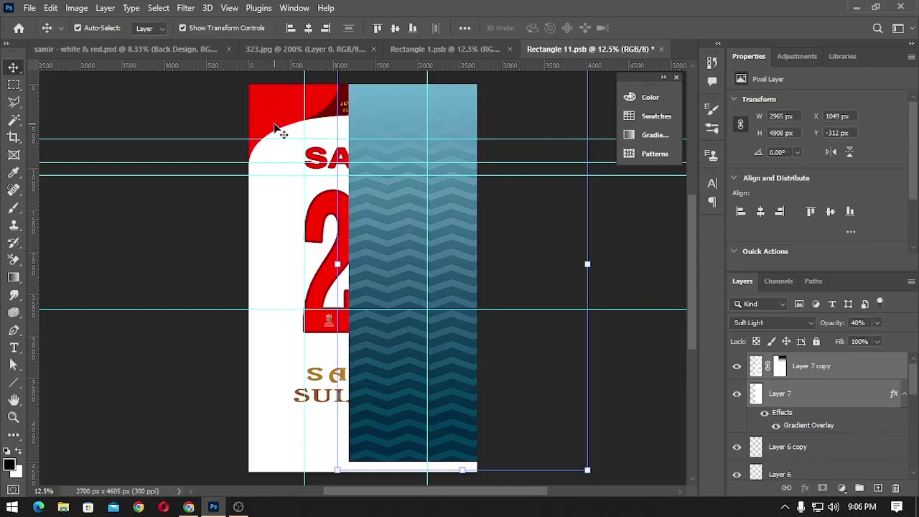
Delete the dark red header layer from the back design.
left_click(275, 129)
left_click(291, 132)
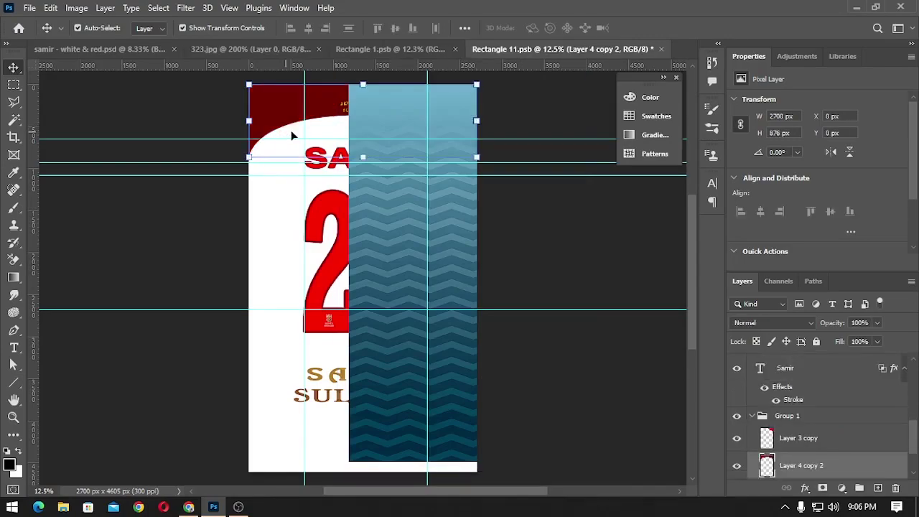
key("Delete")
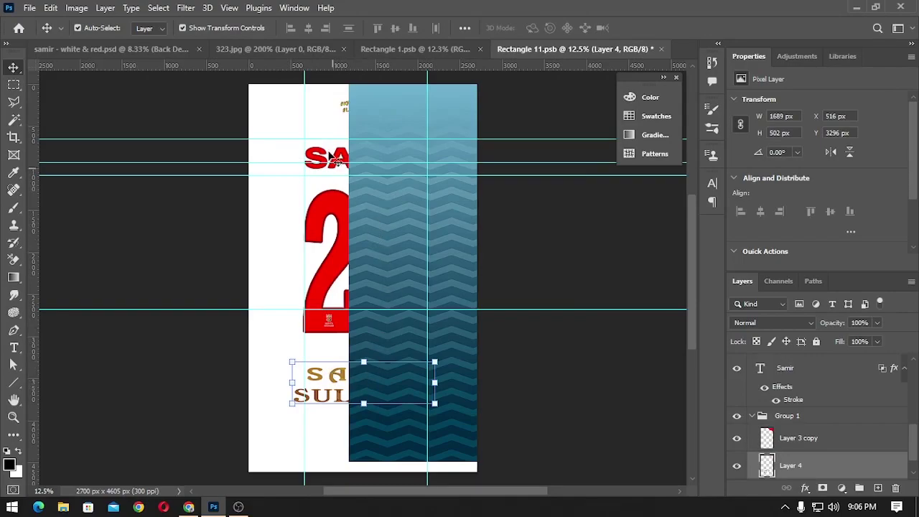
left_click_drag(334, 128, 355, 134)
key("ctrl+z")
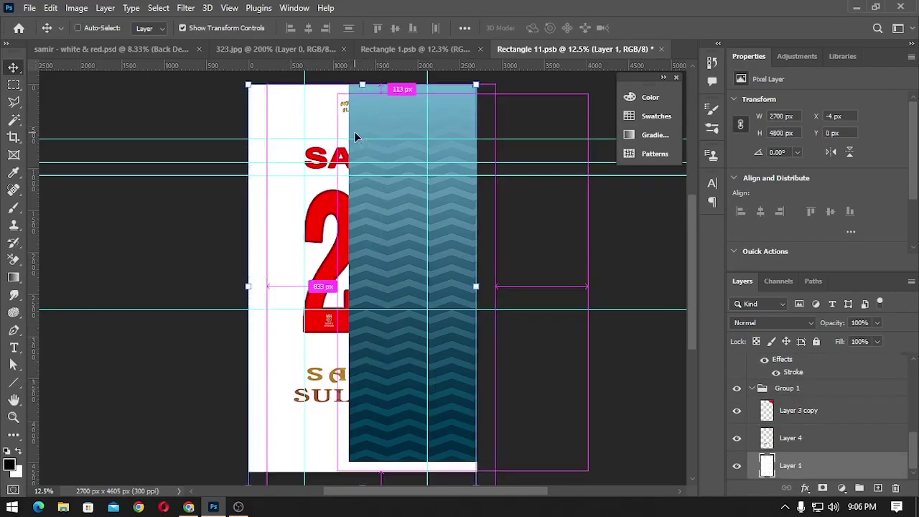
Position the teal gradient and stretch the zigzag pattern to cover the whole back.
left_click(368, 215, "ctrl")
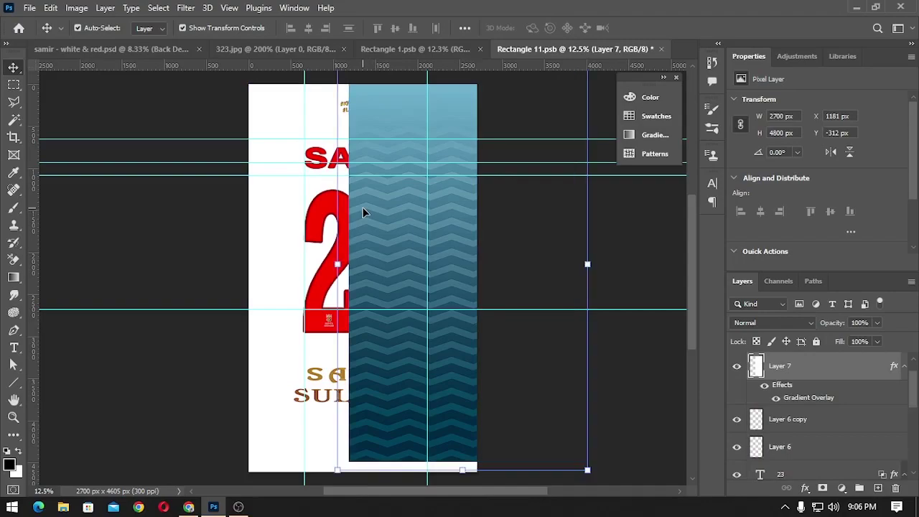
mouse_move(362, 206)
left_mouse_down()
mouse_move(250, 245)
mouse_move(260, 263)
left_mouse_up()
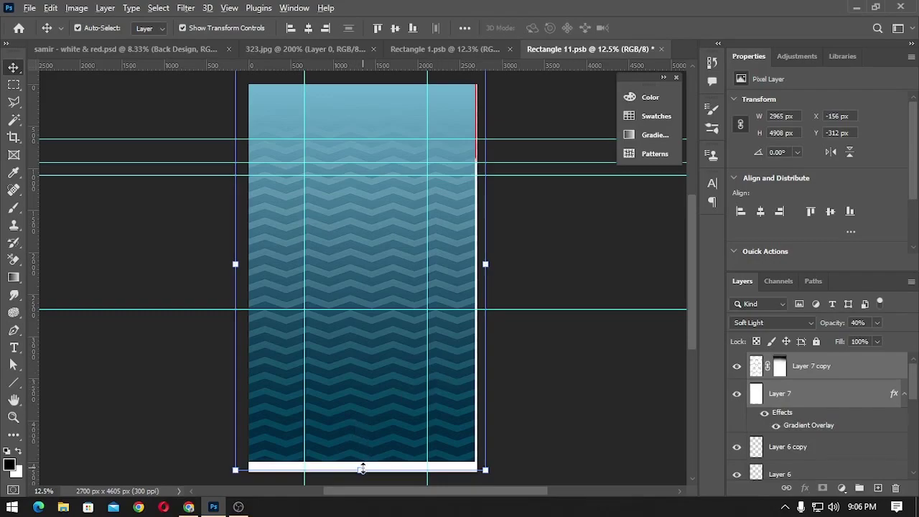
left_click_drag(362, 467, 374, 478)
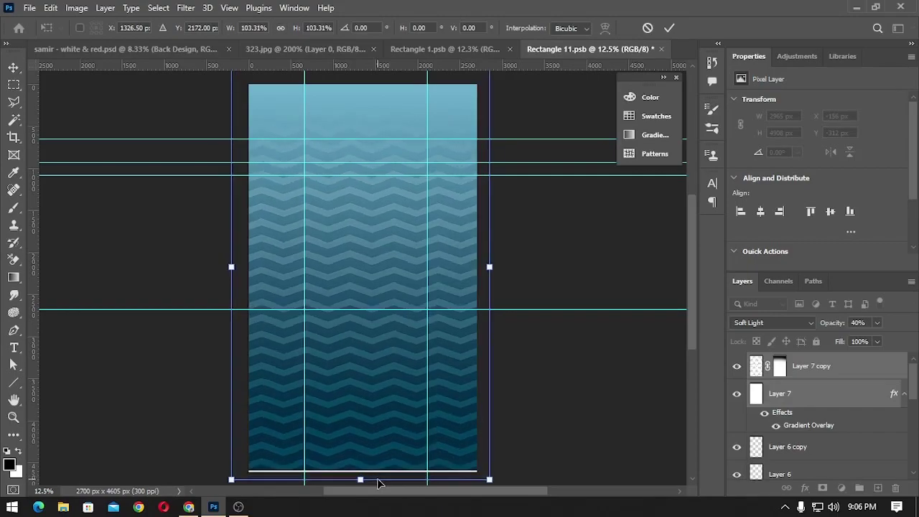
key("shift+Right")
key("shift+Right")
key("shift+Down")
key("shift+Down")
key("shift+Right")
key("shift+Right")
key("shift+Right")
key("shift+Right")
key("shift+Down")
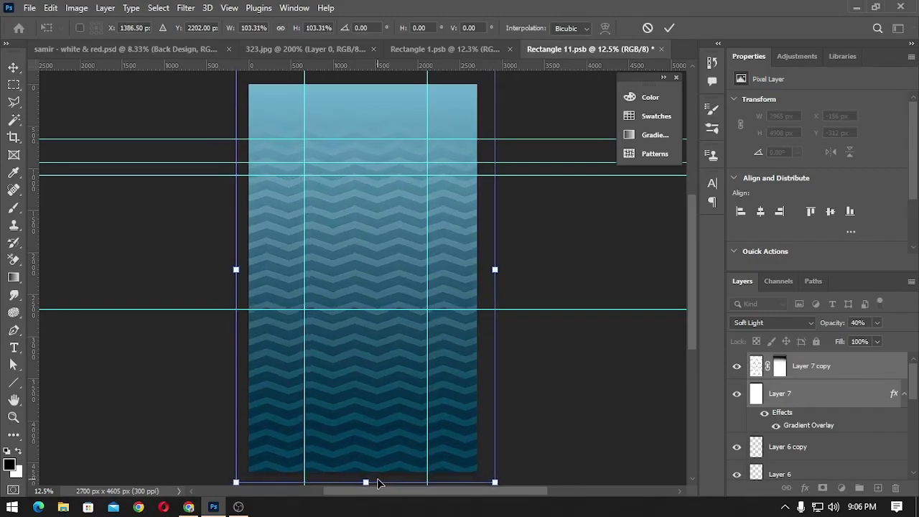
key("Return")
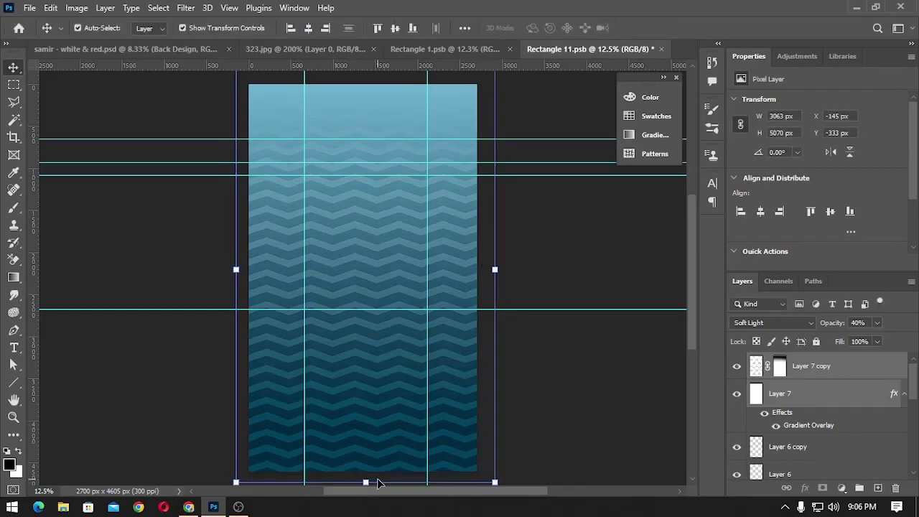
Shift the zigzag layer down then back up the stack, keeping SAMIR and 23 on top.
key("ctrl+bracketleft")
key("ctrl+bracketleft")
key("ctrl+bracketleft")
key("ctrl+bracketleft")
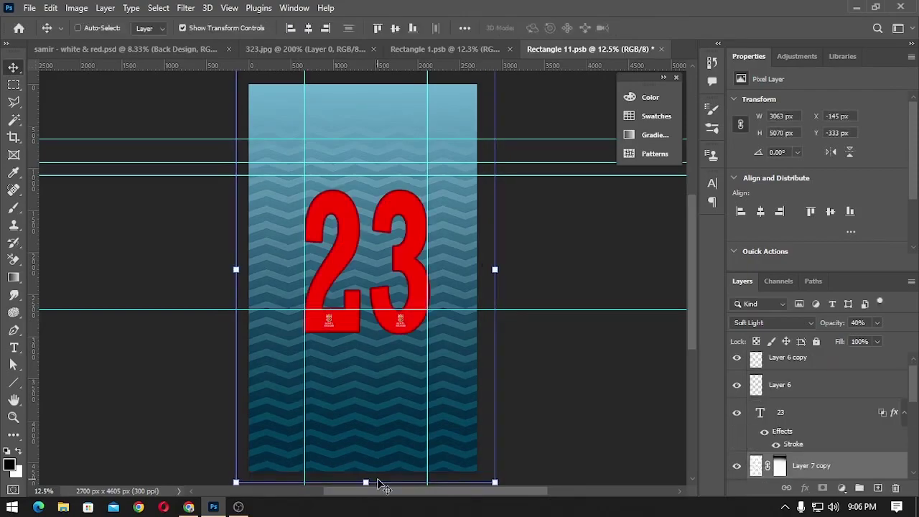
key("ctrl+bracketleft")
key("ctrl+bracketleft")
key("ctrl+bracketright")
key("ctrl+bracketright")
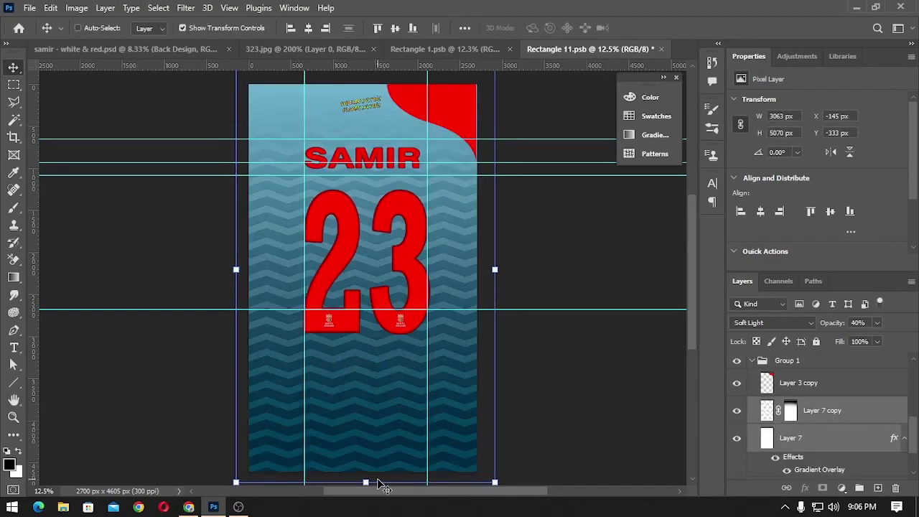
key("ctrl+bracketright")
key("ctrl+bracketright")
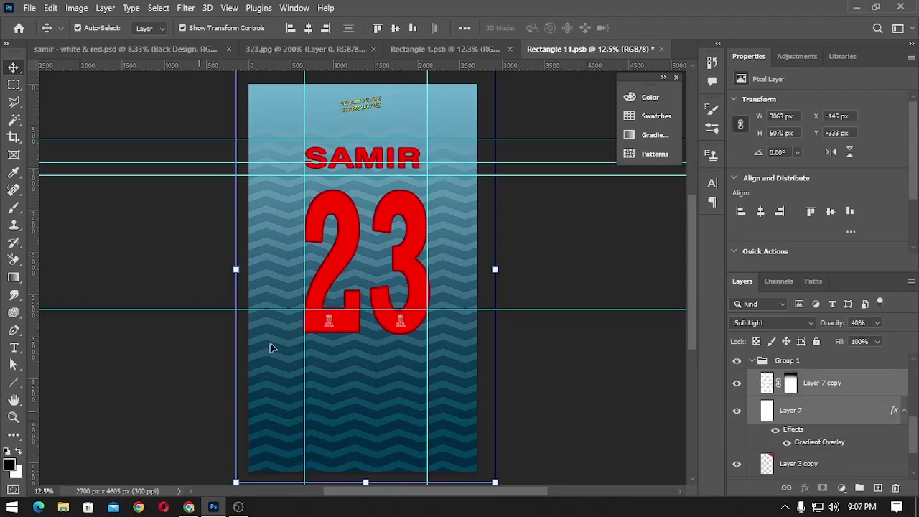
scroll(330, 210, "up", 2)
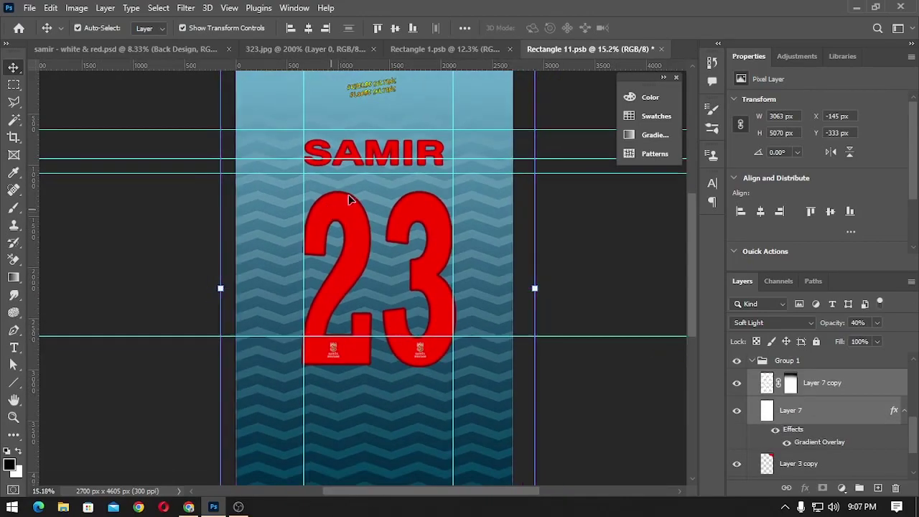
Fill the 23 text with white #ffffff.
left_click(445, 49)
left_click(536, 53)
left_click(363, 251)
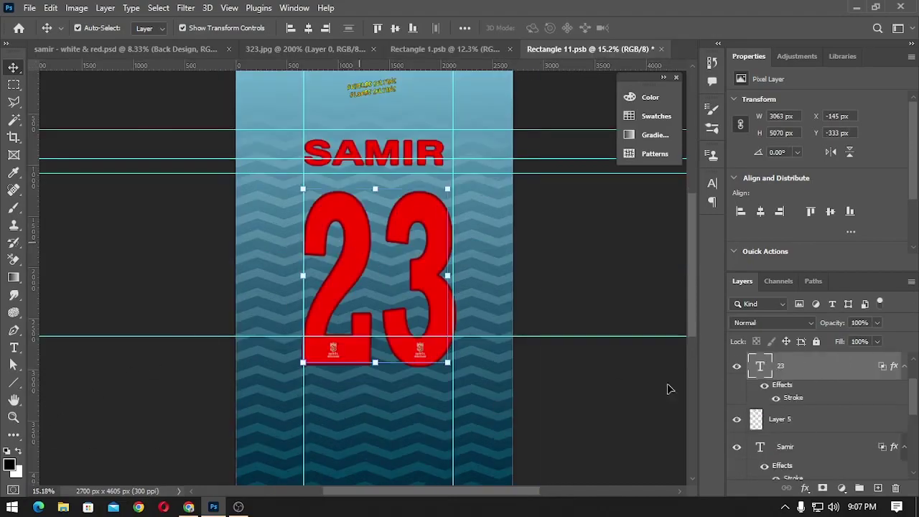
left_click(9, 466)
type("ffffff")
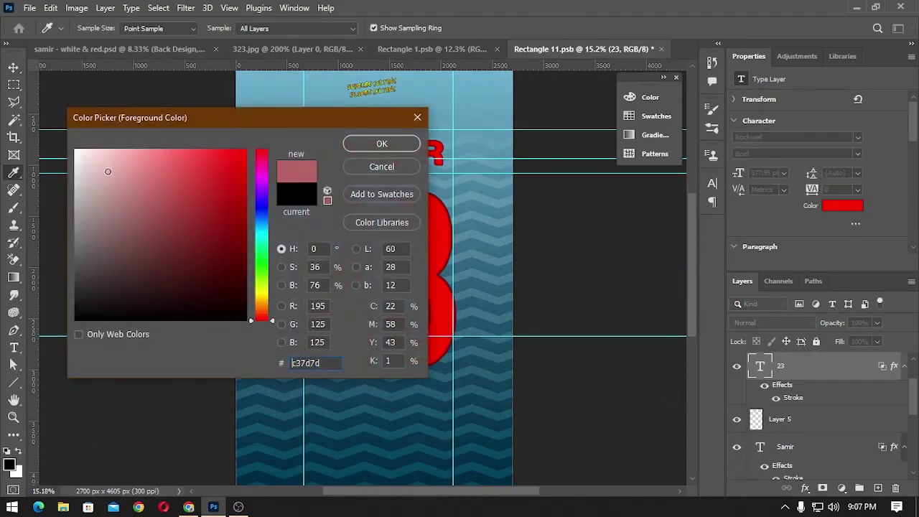
key("Return")
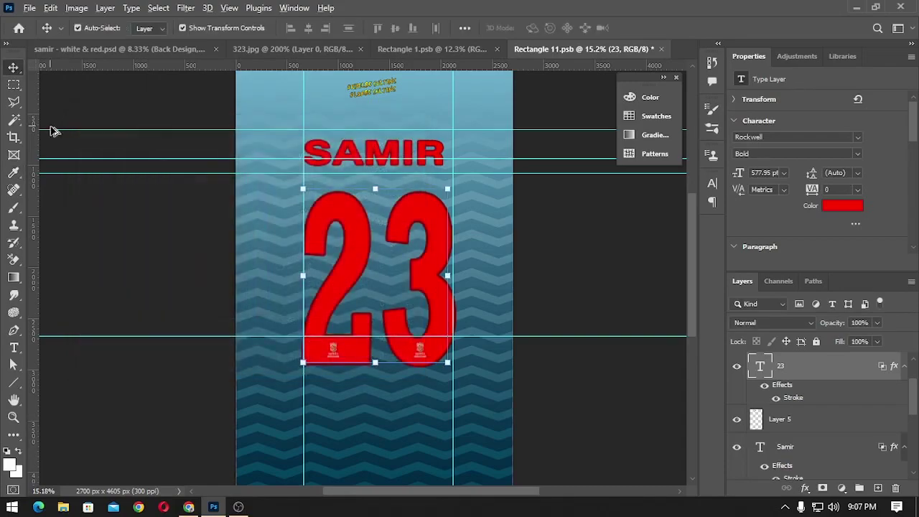
key("alt+BackSpace")
Add a black Stroke layer style outline to the 23.
scroll(410, 264, "up", 3)
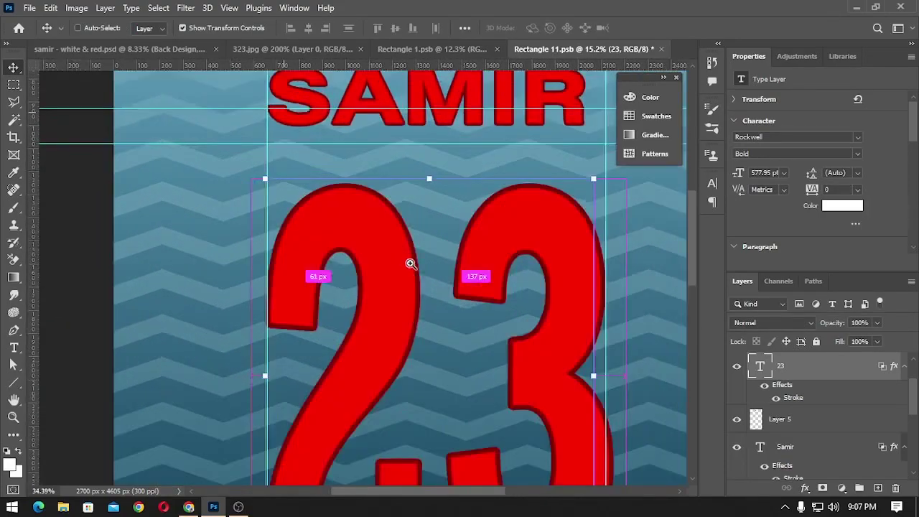
scroll(415, 269, "up", 2)
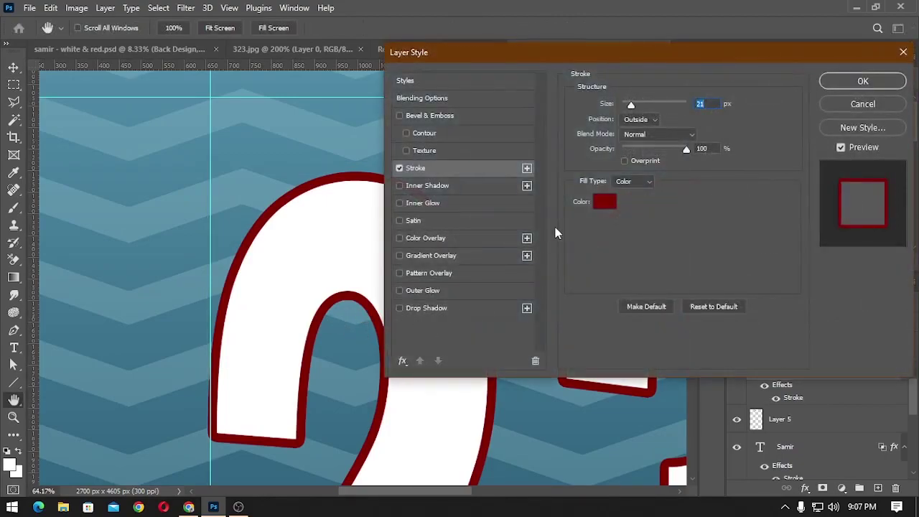
left_click(606, 201)
left_click(246, 320)
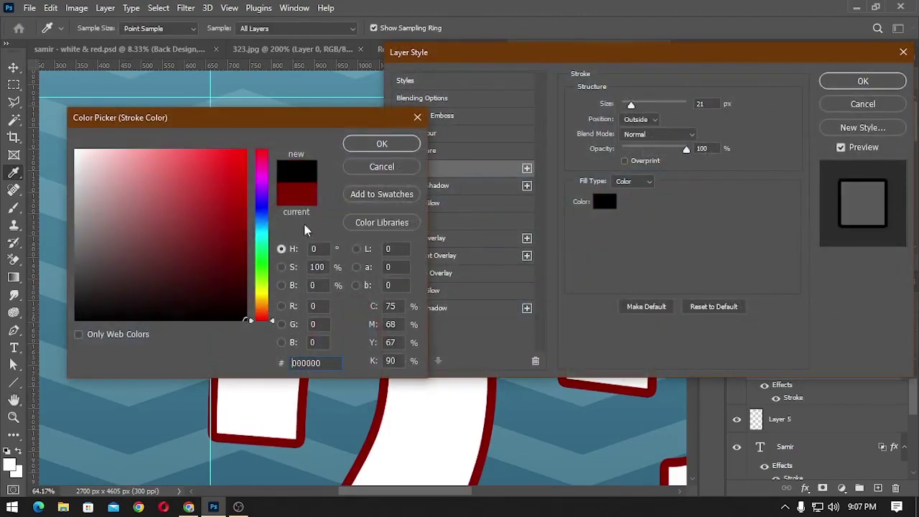
left_click(381, 144)
left_click(872, 75)
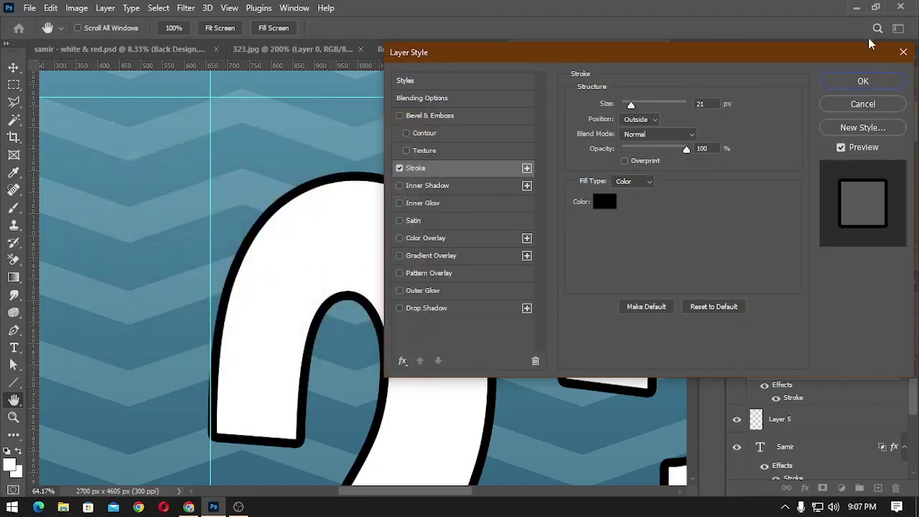
left_click(863, 84)
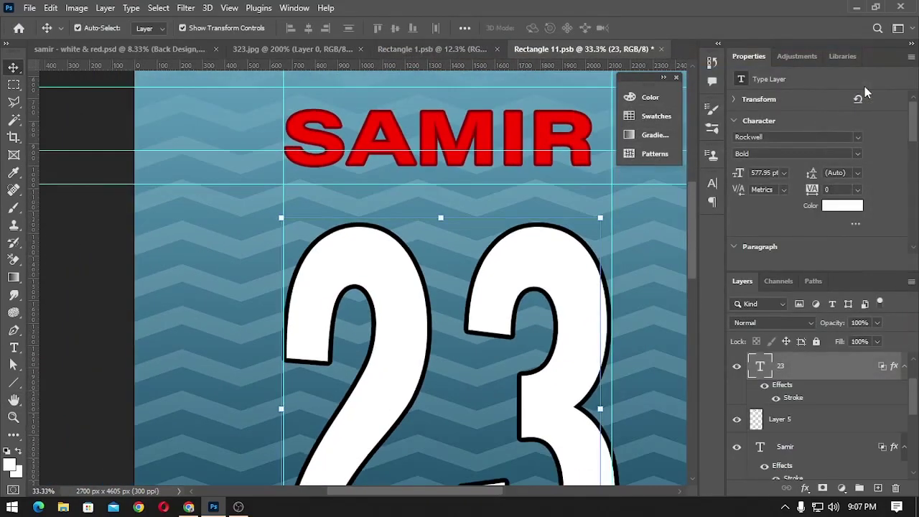
Set the SAMIR layer's stroke colour to black 000000 and apply it, rejecting white.
left_click(462, 130)
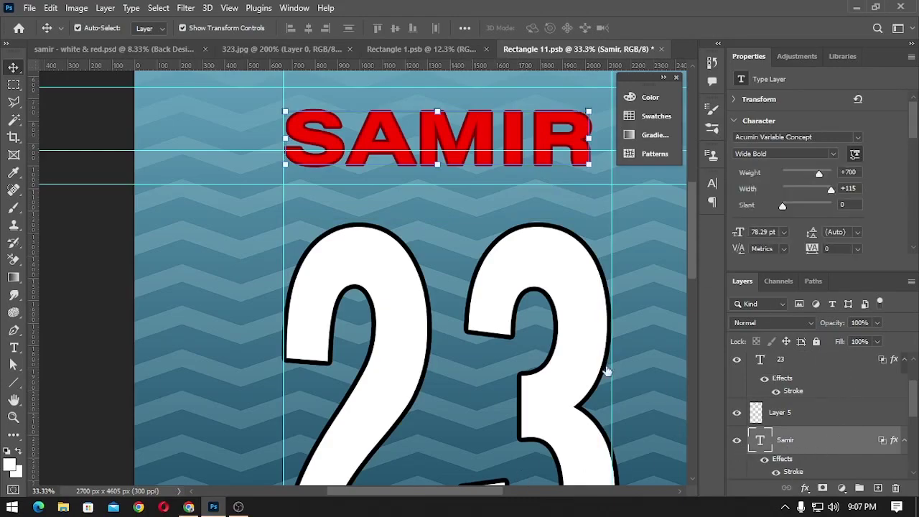
double_click(472, 385)
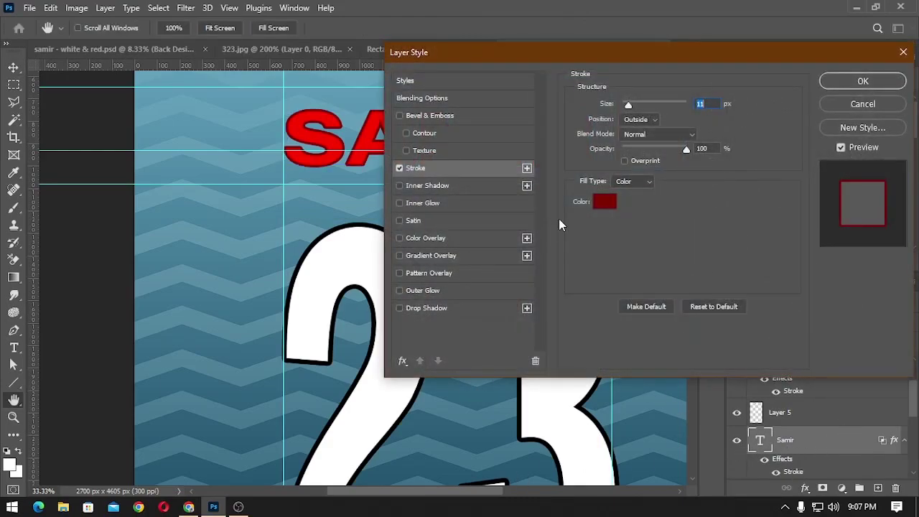
left_click(596, 208)
type("000000")
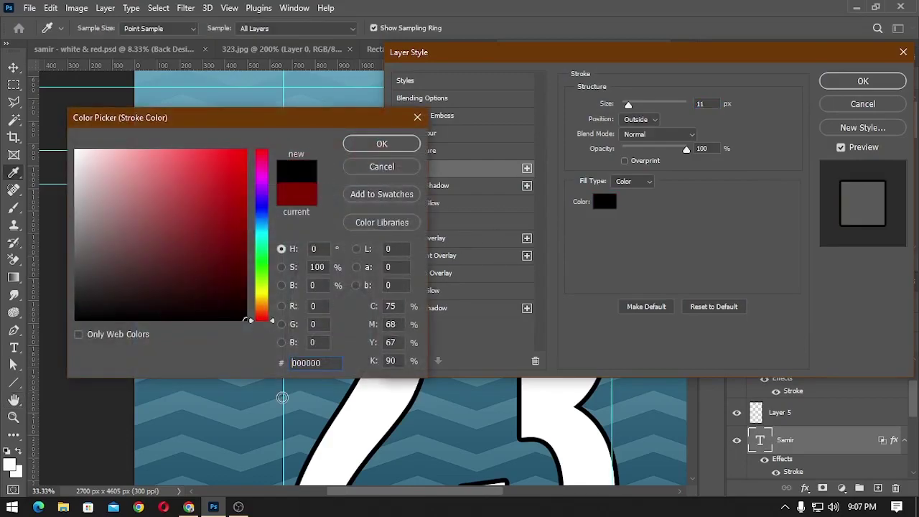
key("Return")
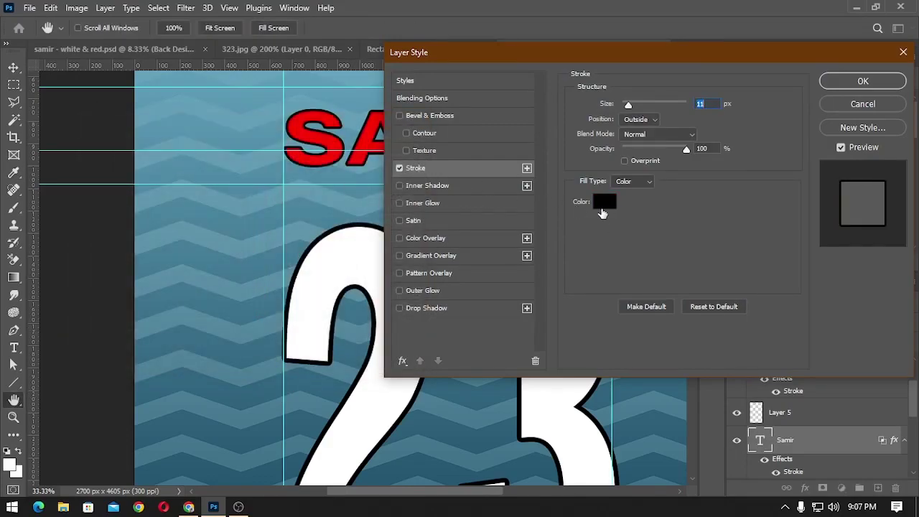
left_click(602, 202)
type("ffffff")
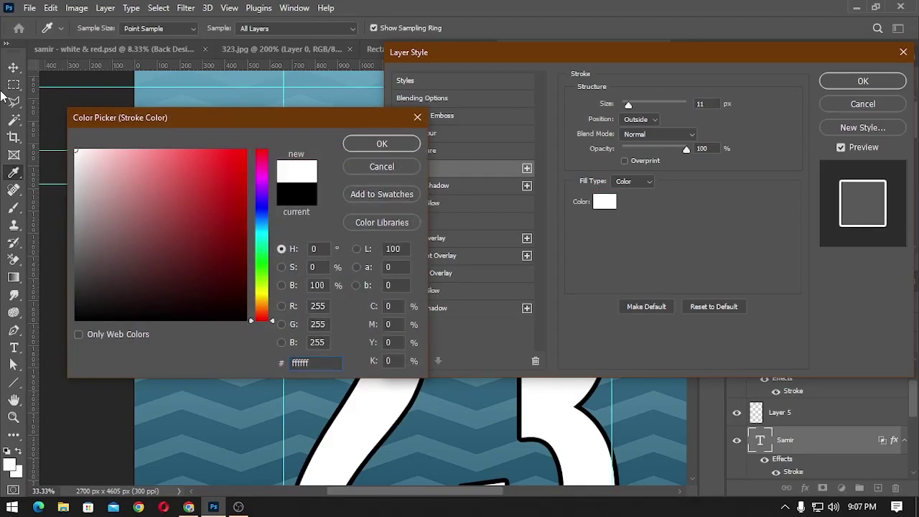
key("Escape")
left_click(604, 201)
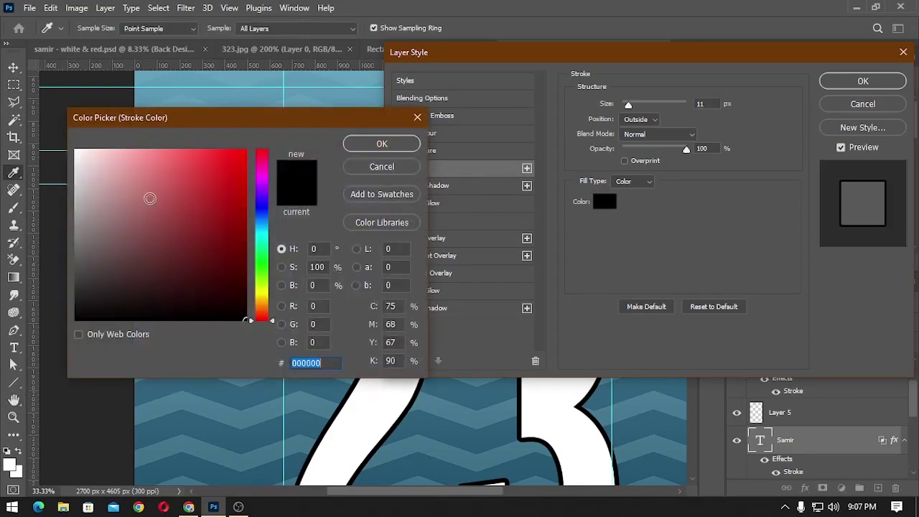
type("ffffff")
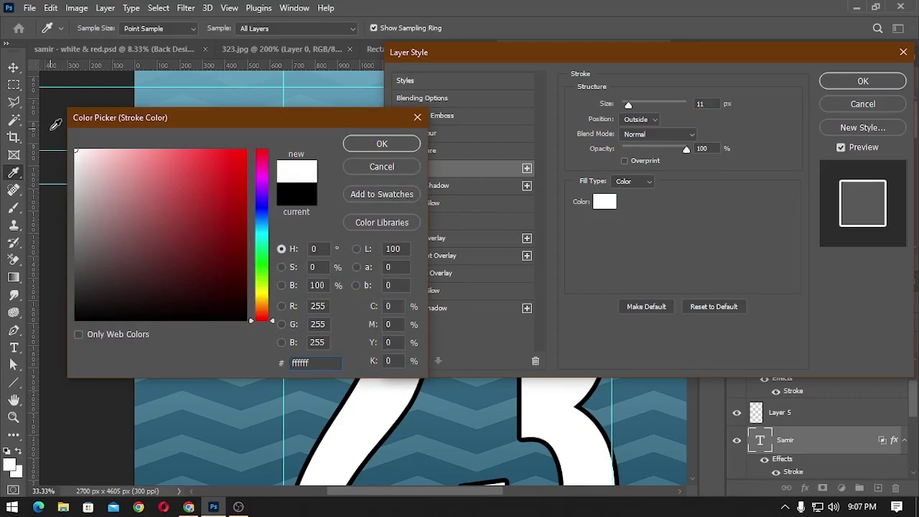
key("Escape")
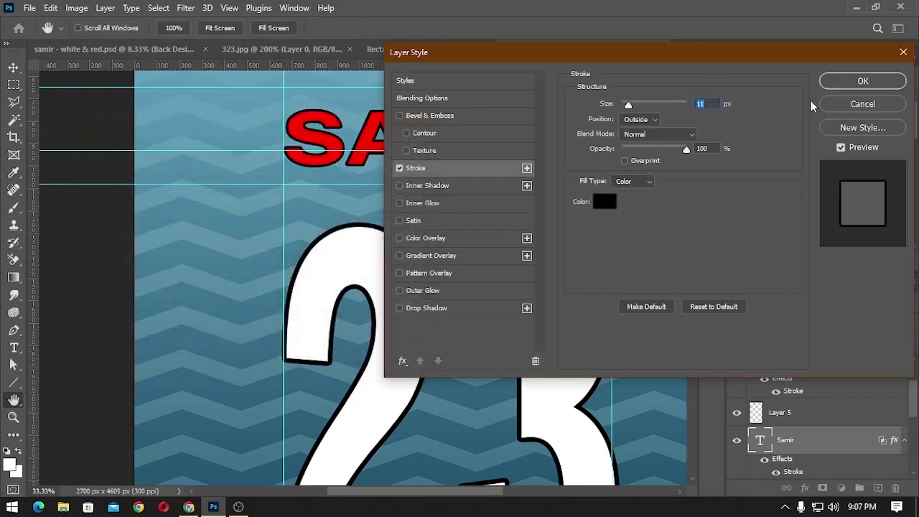
left_click(862, 81)
Fill the SAMIR text with yellow (Y 100) and save the back design.
left_click(10, 464)
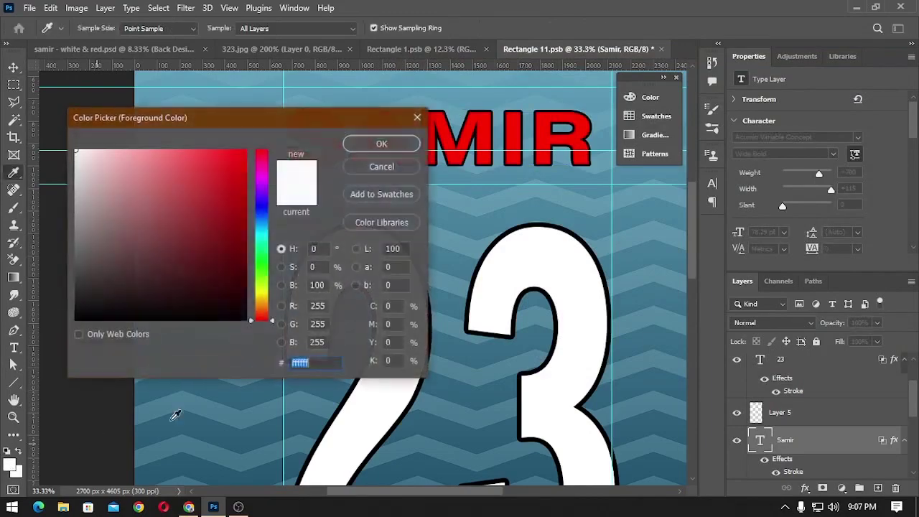
double_click(391, 343)
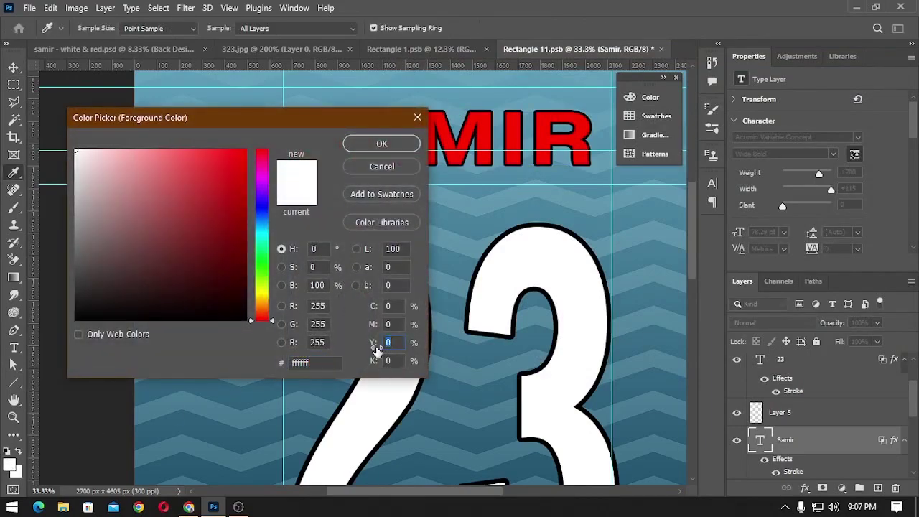
type("100")
key("Return")
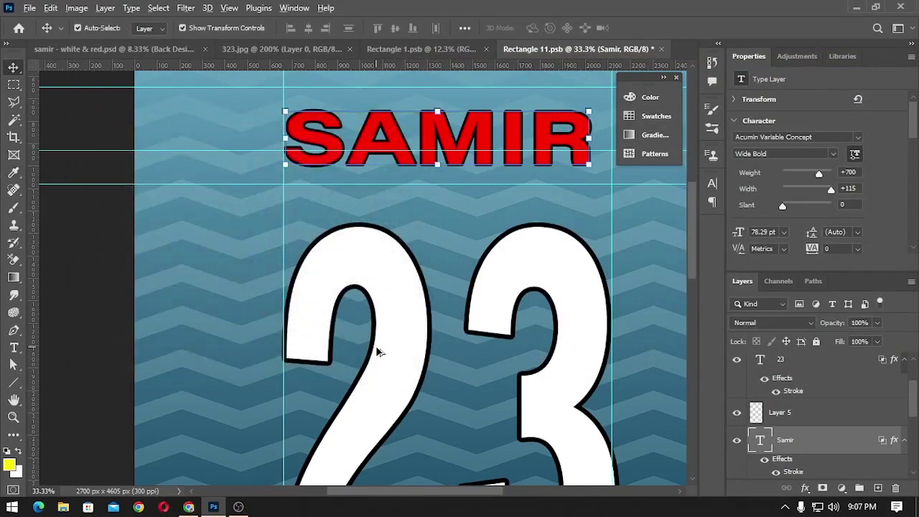
key("alt+BackSpace")
left_click(448, 257)
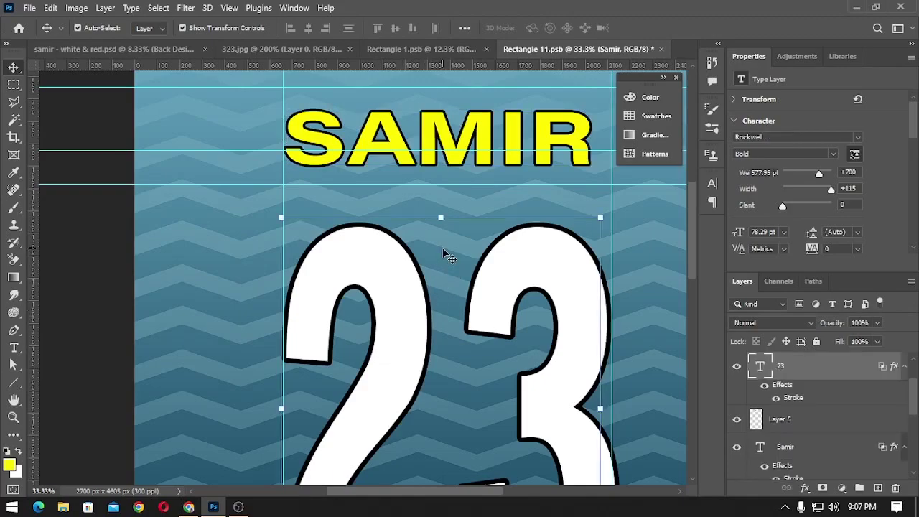
key("ctrl+s")
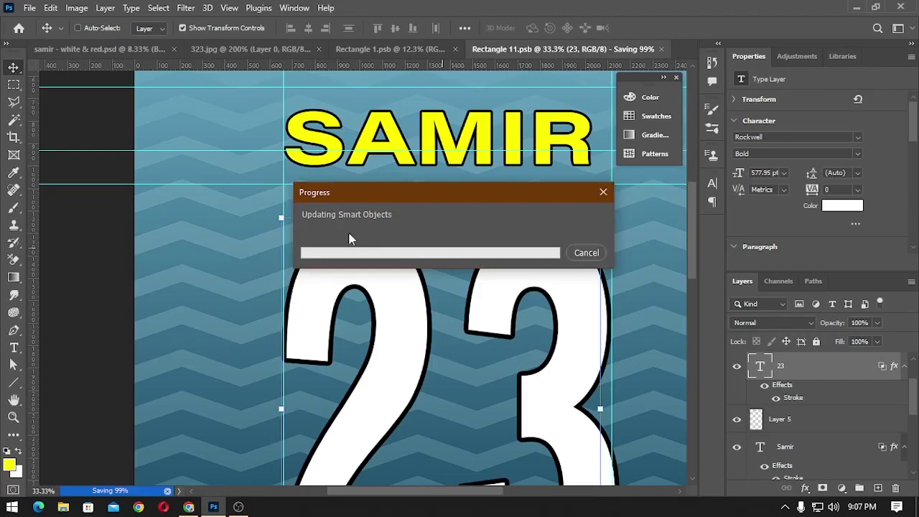
Check the back jersey's name and number in the mockup, undoing an accidental paste.
key("ctrl+minus")
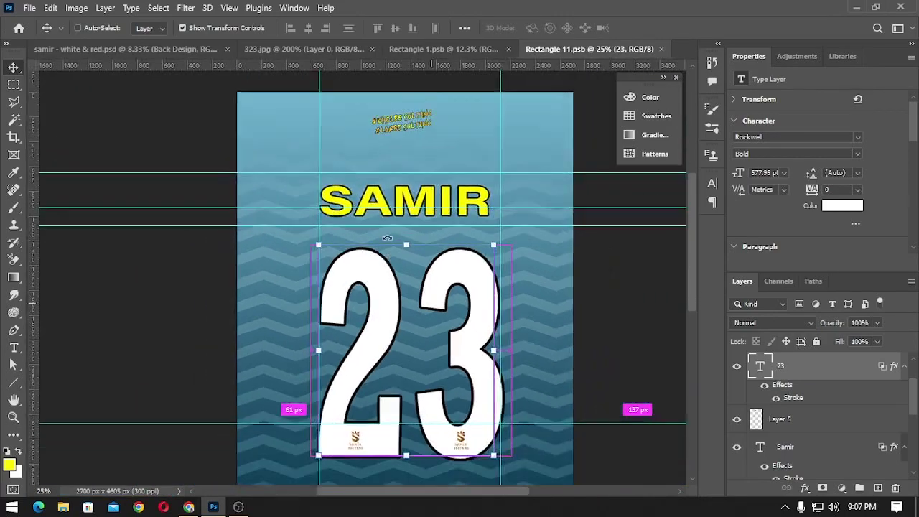
key("ctrl+minus")
left_click(164, 48)
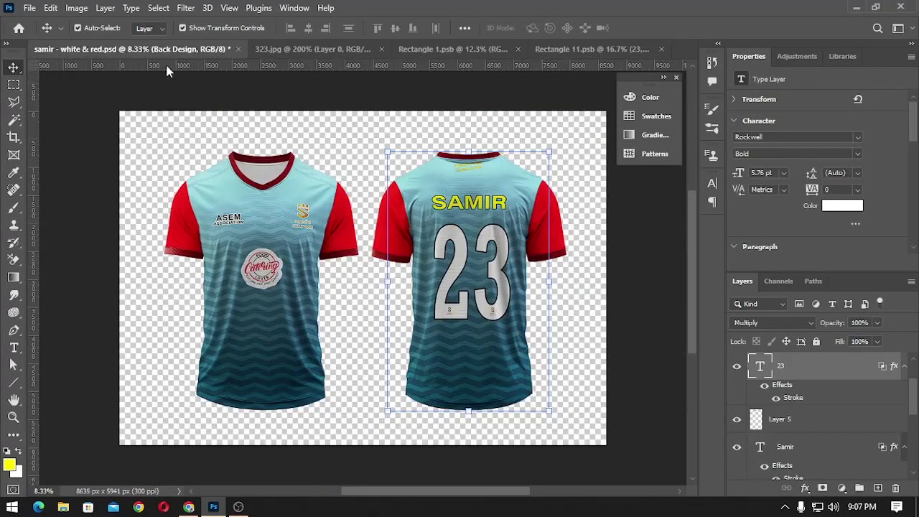
left_click(351, 136)
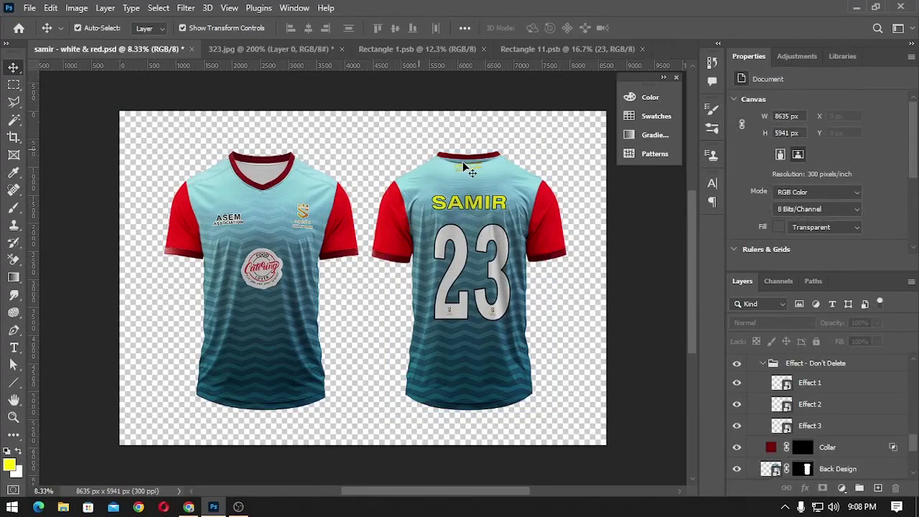
key("ctrl+v")
key("ctrl+z")
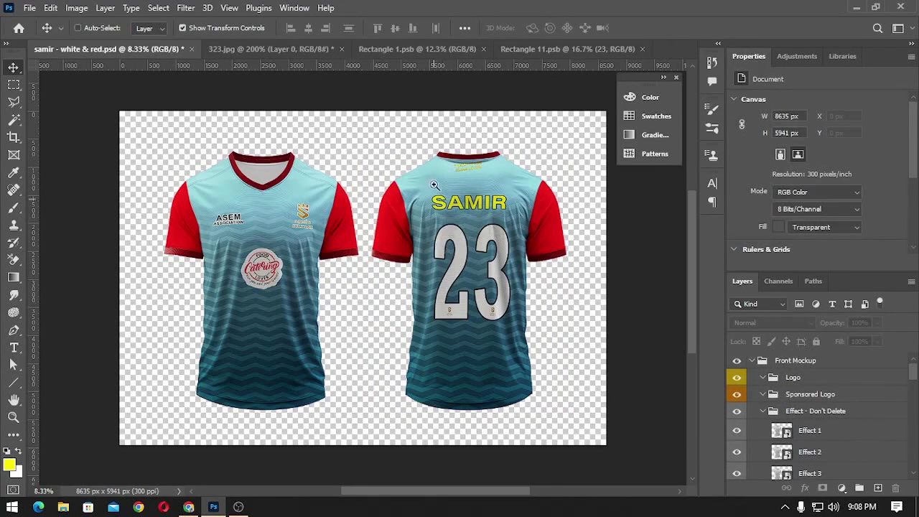
mouse_move(433, 185)
left_mouse_down()
mouse_move(483, 214)
mouse_move(474, 215)
left_mouse_up()
Nudge the small yellow top text slightly lower and save Rectangle 11.
left_click(567, 49)
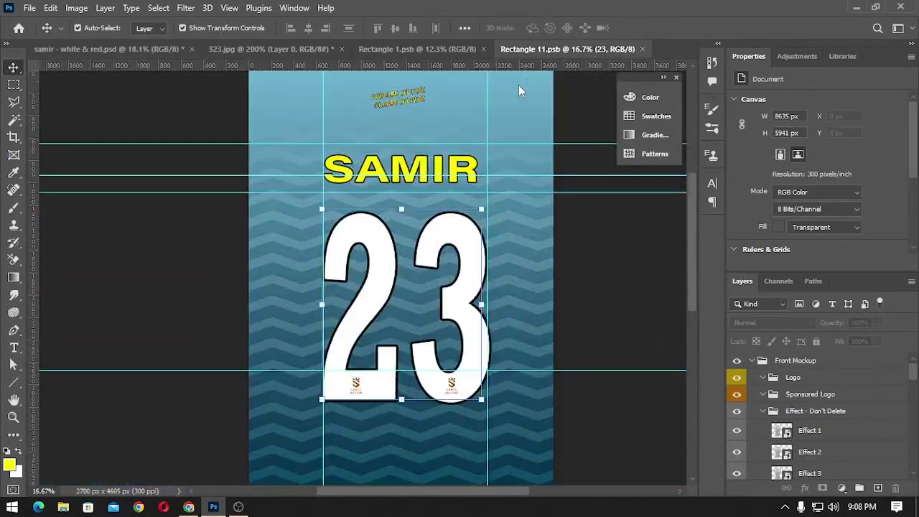
left_click(393, 99)
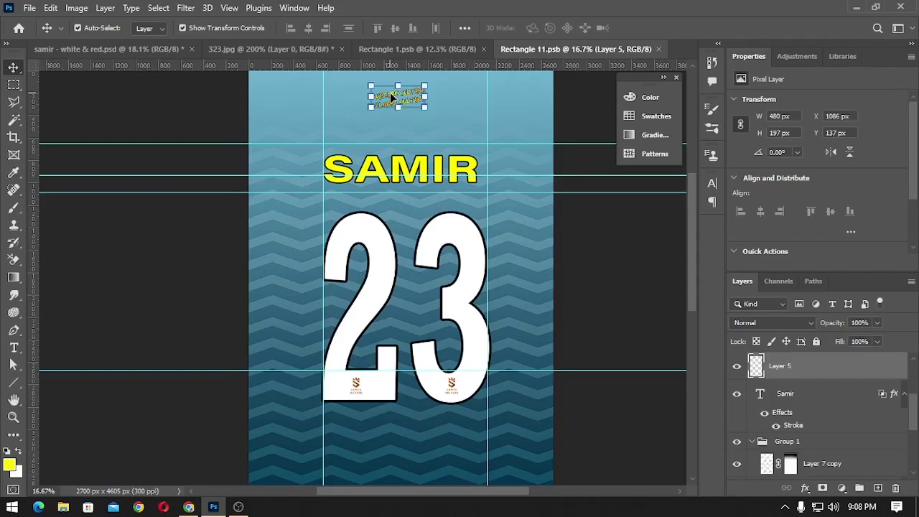
left_click_drag(390, 92, 392, 96)
key("ctrl+s")
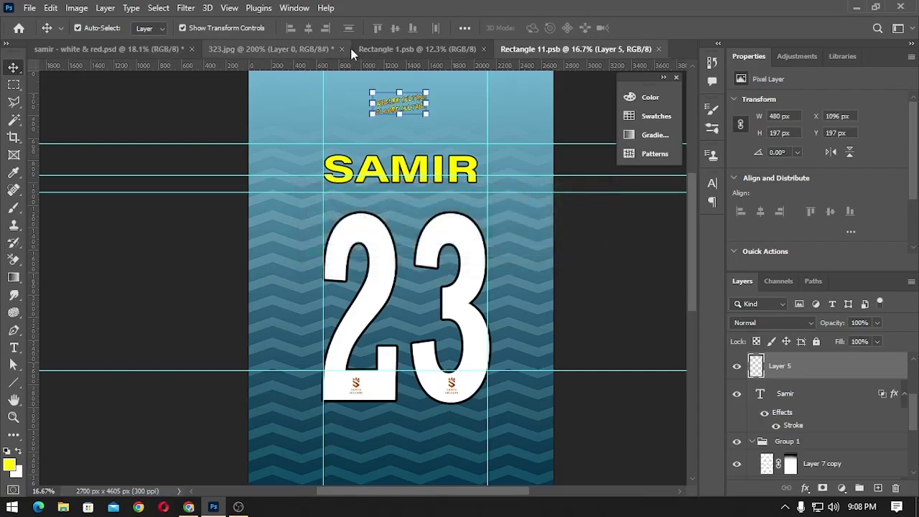
Return to the jersey mockup and select the L Hand sleeve layer.
left_click(387, 46)
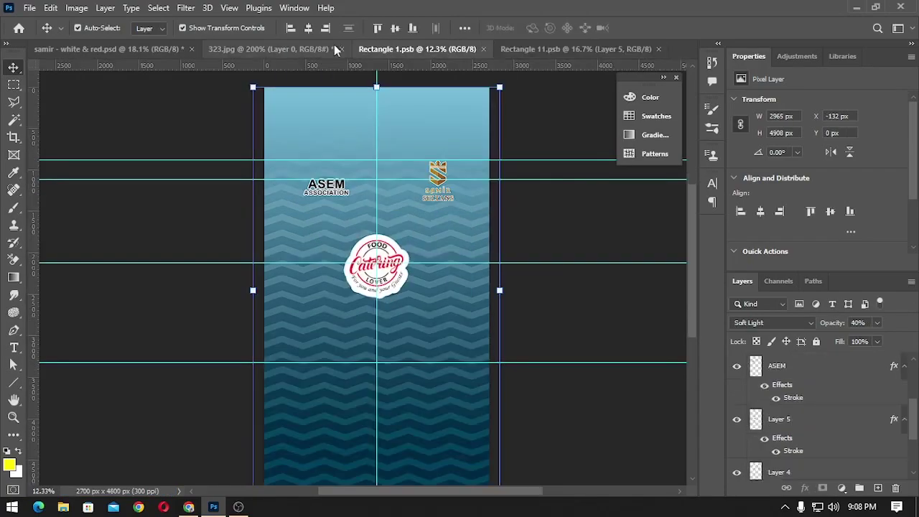
left_click(301, 49)
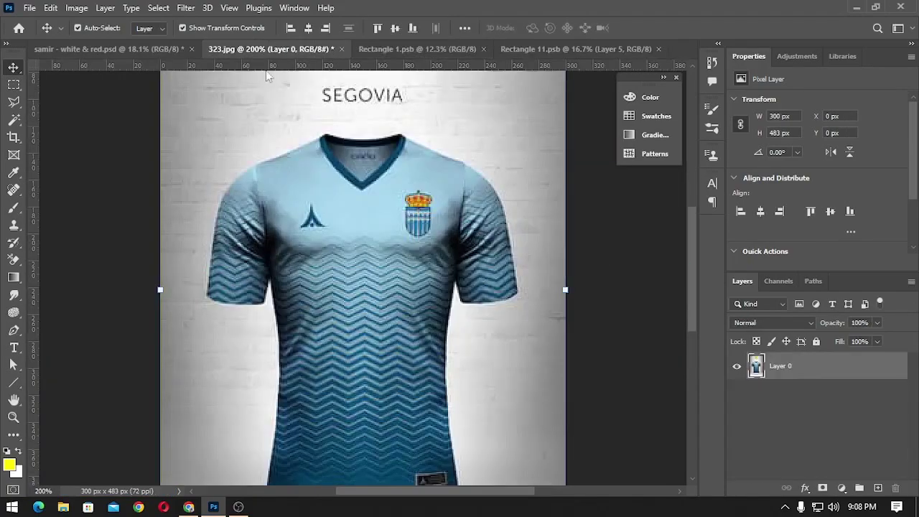
left_click(144, 47)
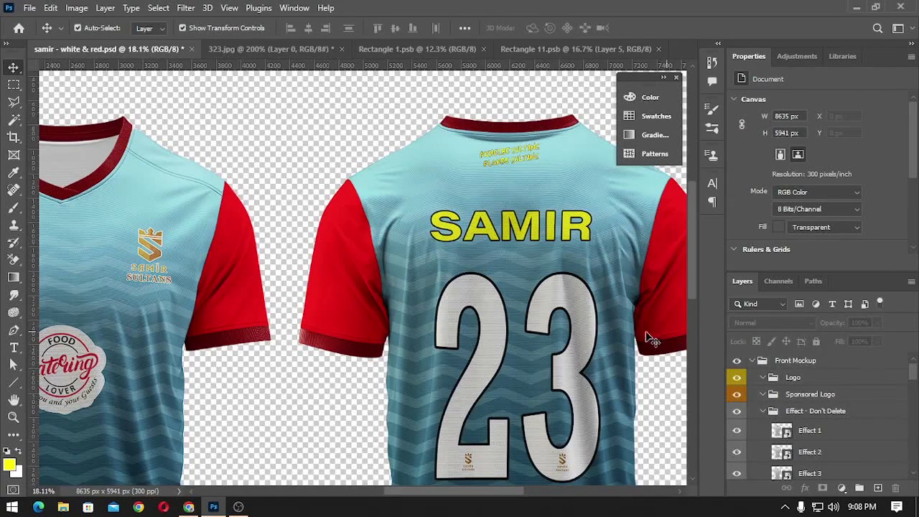
right_click(218, 296)
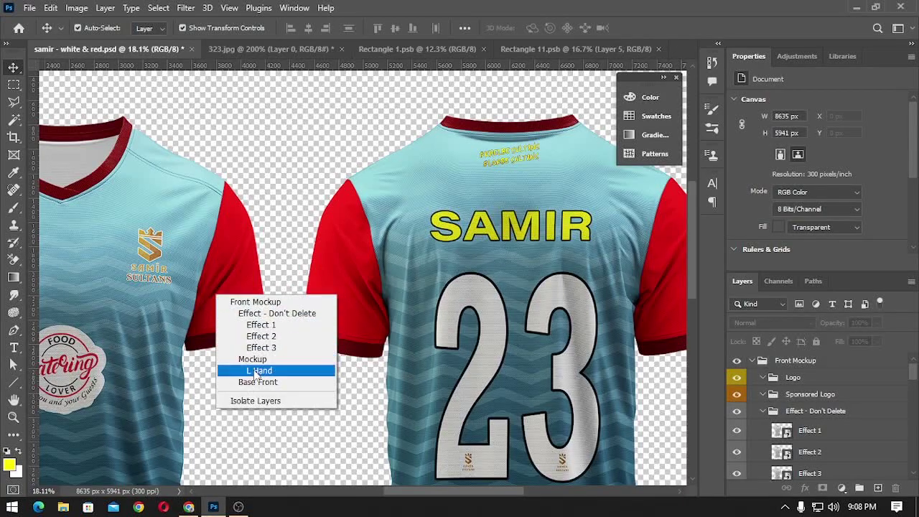
left_click(257, 370)
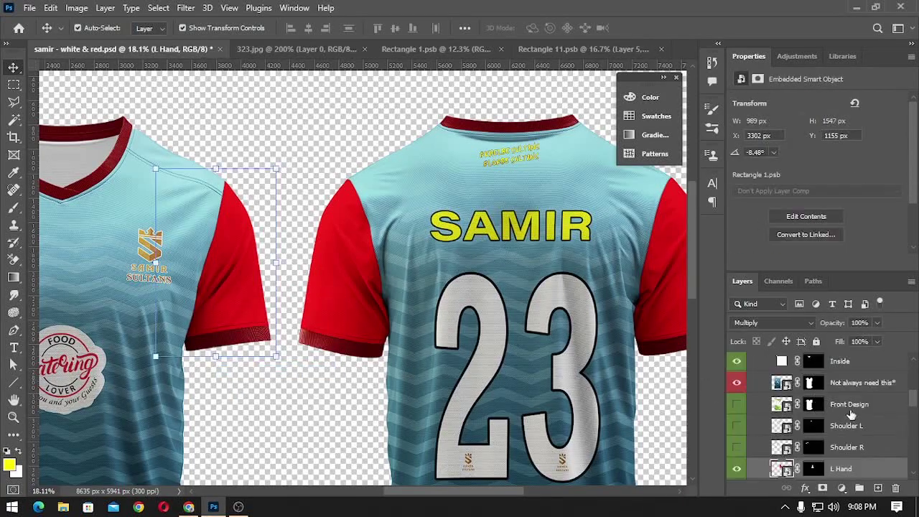
Open the L Hand sleeve's contents and drag Layer 7 copy's zigzag pattern from Rectangle 11 into Rectangle 12.
double_click(784, 469)
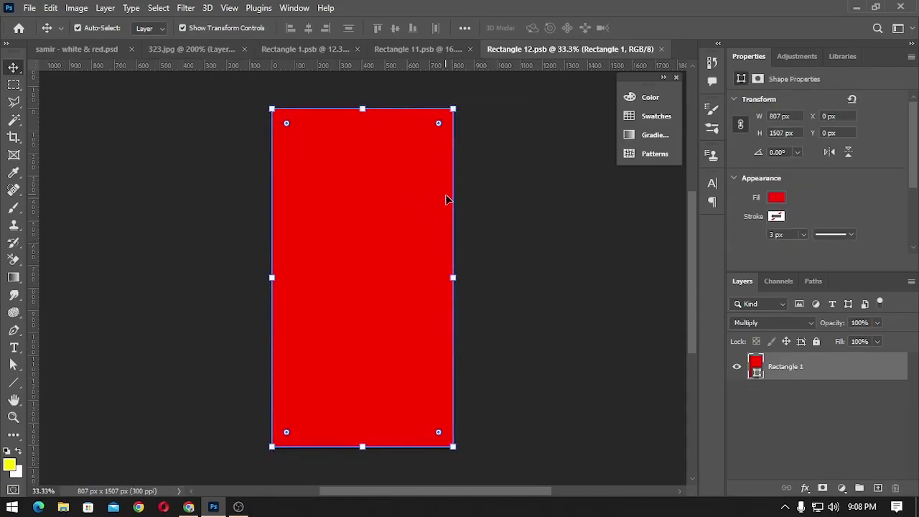
left_click(427, 49)
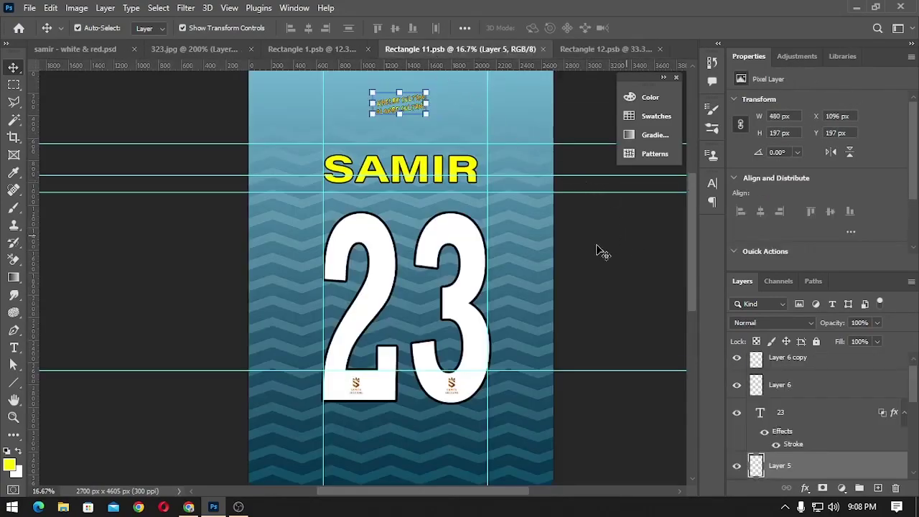
left_click(519, 248)
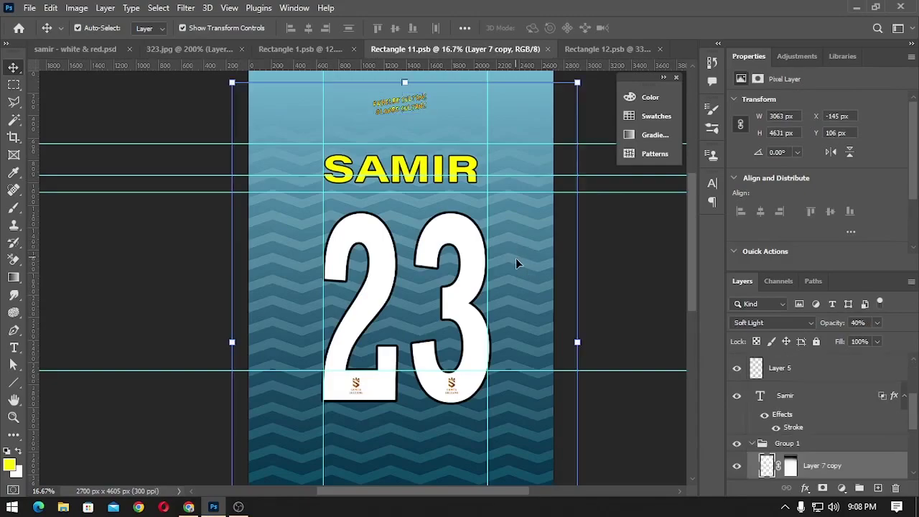
mouse_move(516, 264)
left_mouse_down()
mouse_move(589, 56)
mouse_move(527, 311)
mouse_move(595, 69)
mouse_move(458, 168)
left_mouse_up()
left_click(524, 329)
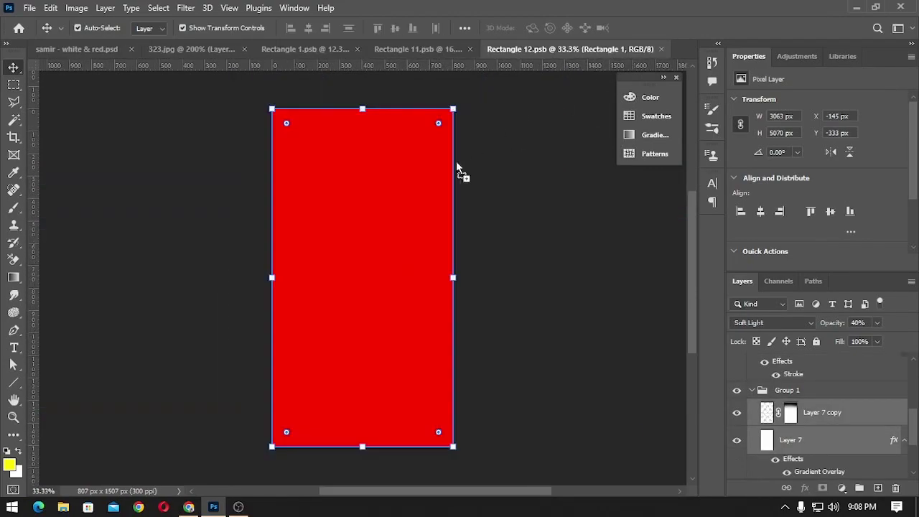
left_click_drag(415, 224, 412, 245)
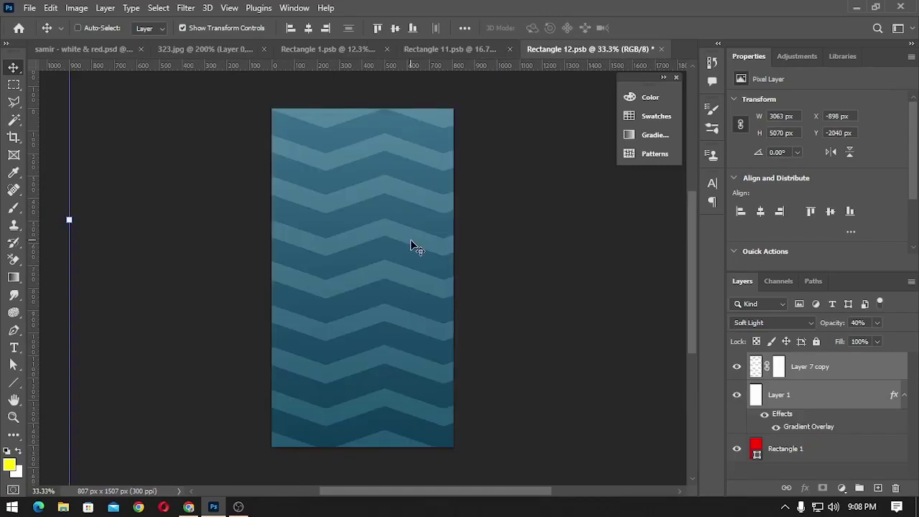
Scale Layer 7 copy's zigzag pattern to about 40% (1231 × 1861 px) around its centre.
scroll(410, 246, "down", 5)
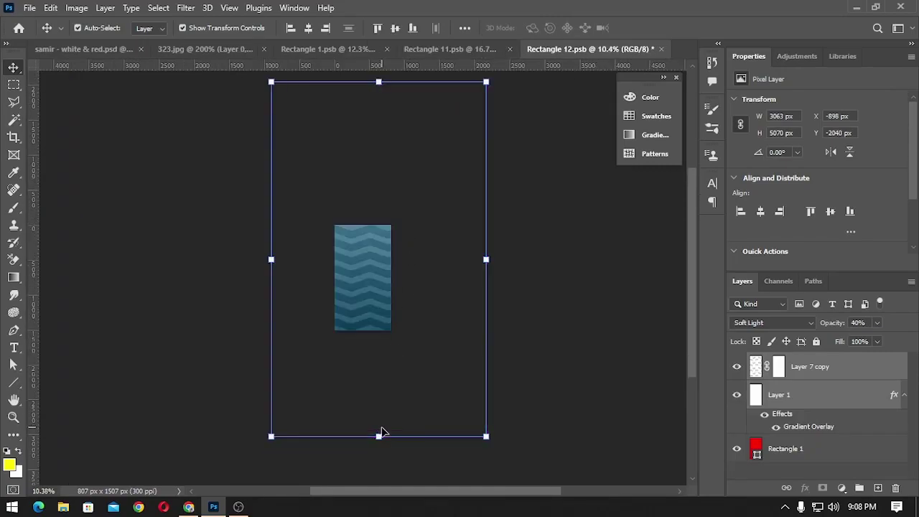
left_click_drag(380, 440, 382, 353)
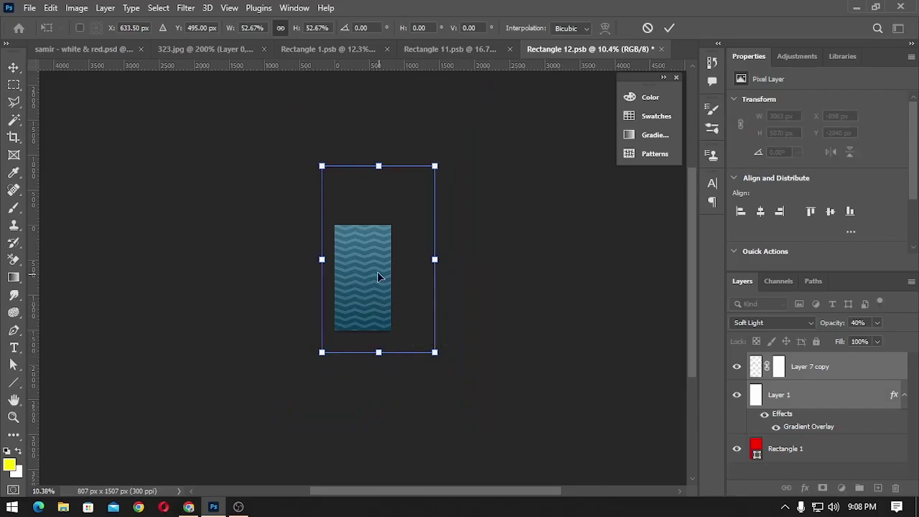
left_click_drag(376, 272, 362, 308)
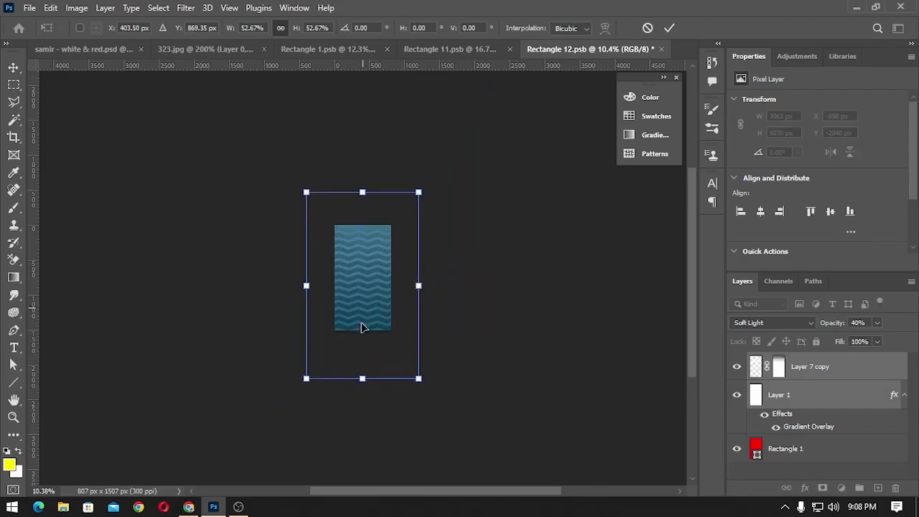
left_click_drag(361, 382, 361, 361)
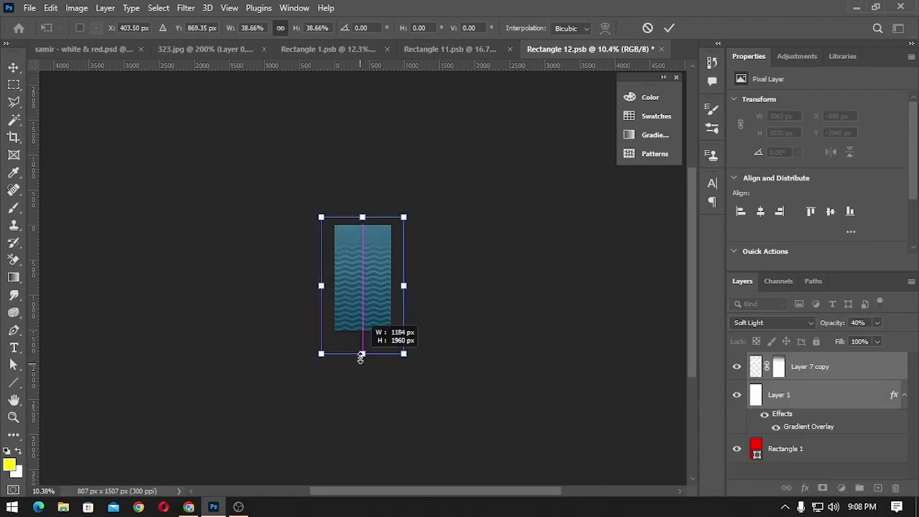
key("Return")
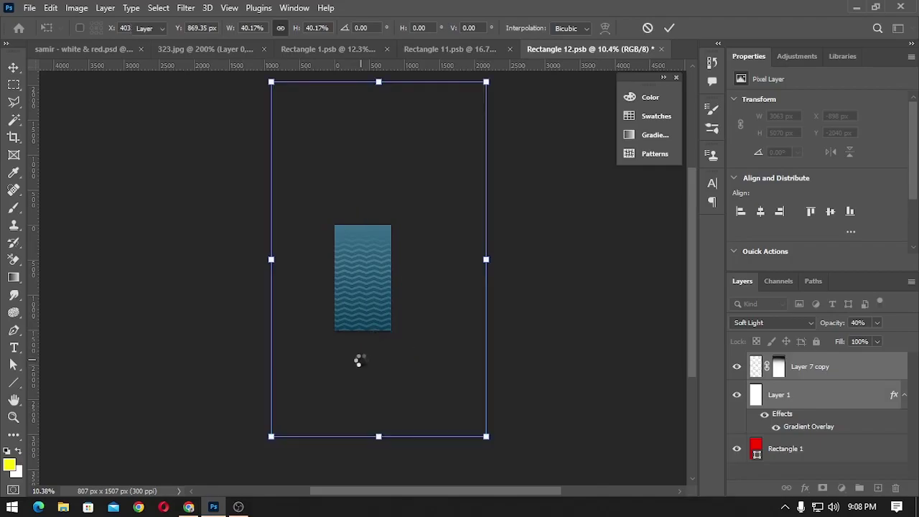
left_click(450, 304)
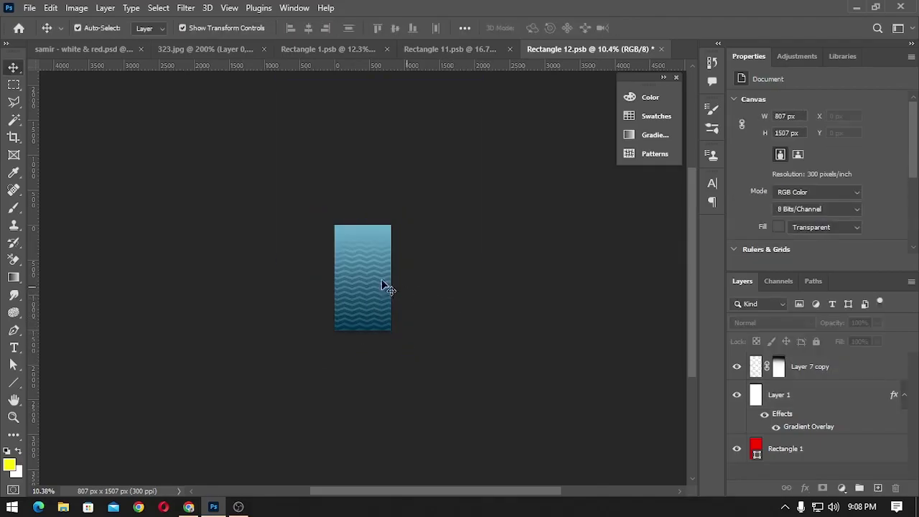
left_click(377, 278)
Paint black on Layer 7 copy's mask to fade the upper zigzags, then save Rectangle 12.
left_click(855, 370)
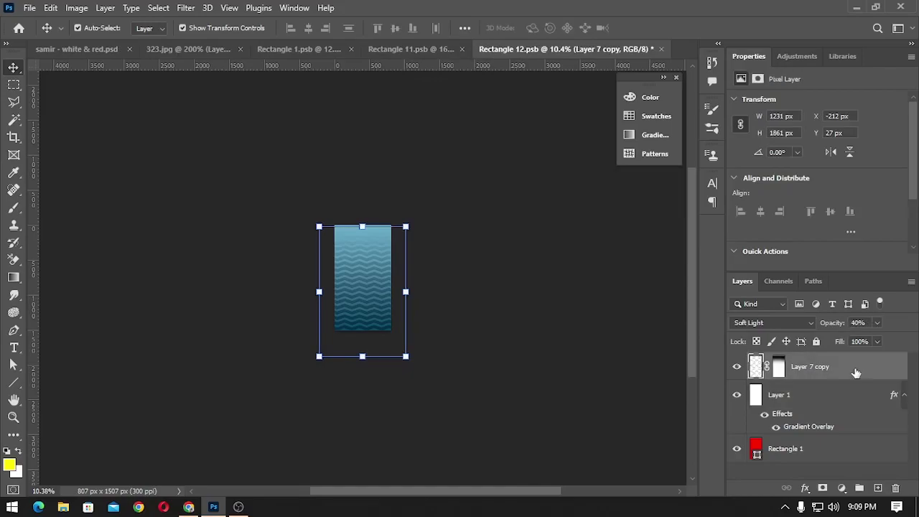
key("g")
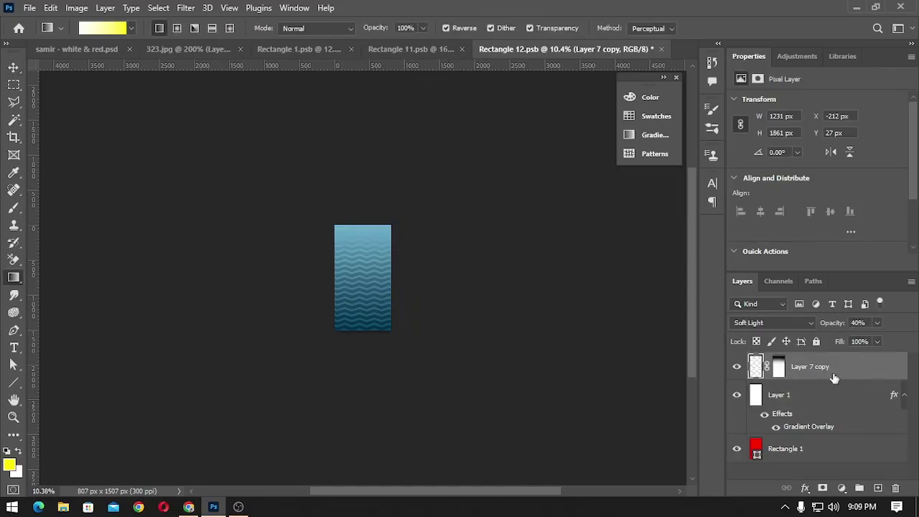
left_click(779, 368)
key("b")
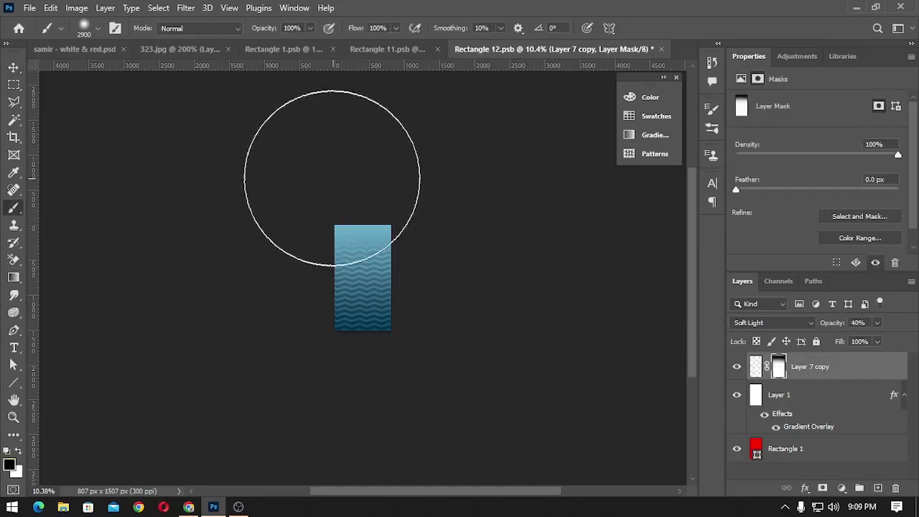
left_click(361, 184)
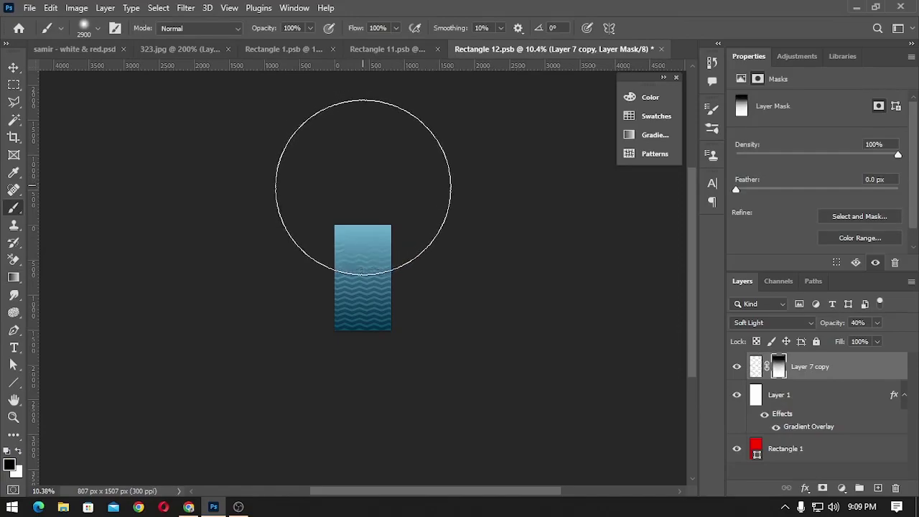
left_click(364, 189)
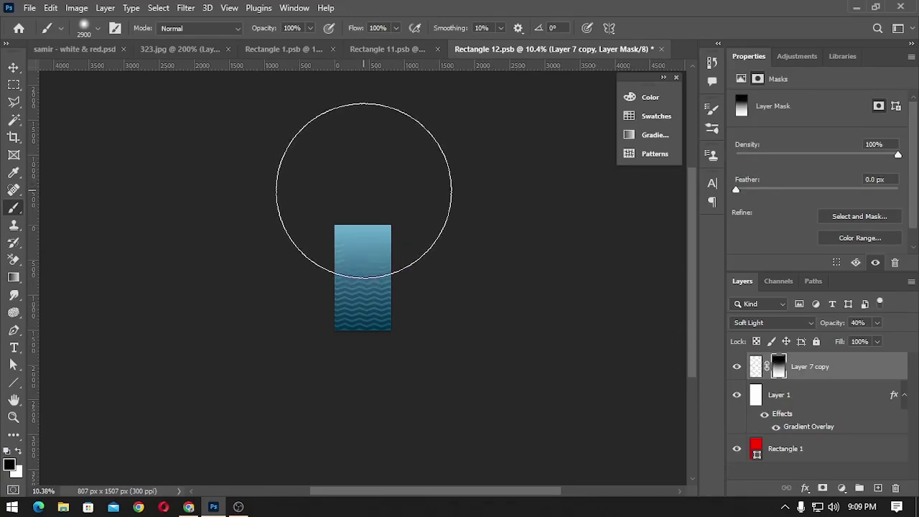
key("bracketleft")
key("bracketleft")
key("bracketleft")
key("bracketleft")
key("bracketleft")
key("bracketleft")
key("bracketleft")
key("bracketleft")
key("bracketleft")
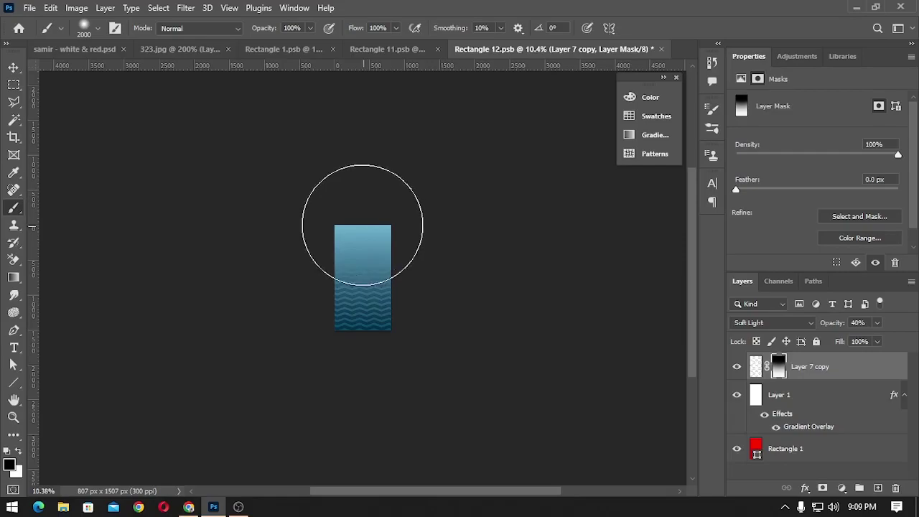
left_click(366, 209)
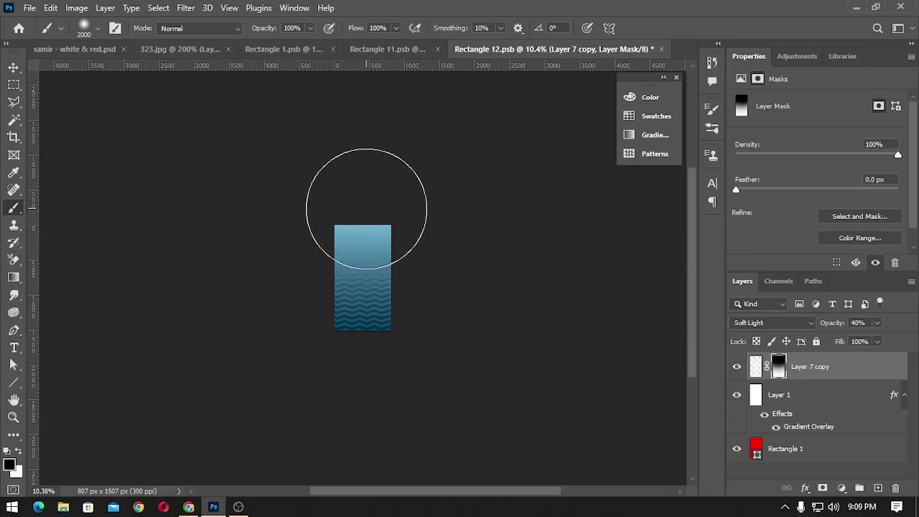
key("ctrl+s")
Close the Rectangle 11 and Rectangle 1 documents, keeping 323.jpg open.
left_click(81, 53)
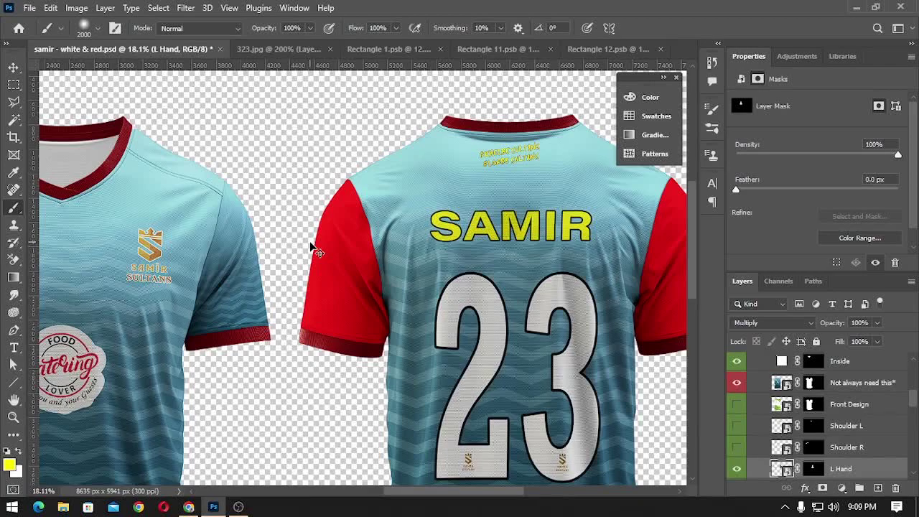
left_click(503, 49)
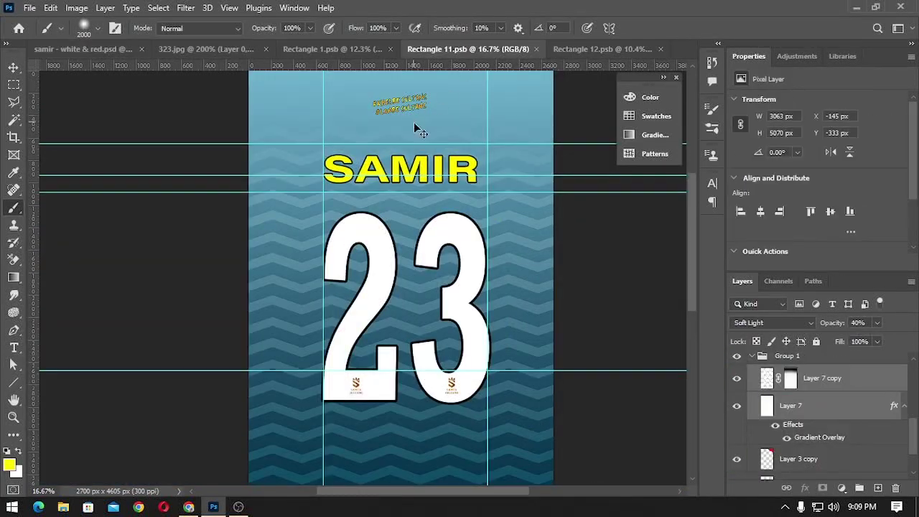
key("ctrl+w")
left_click(313, 49)
key("ctrl+w")
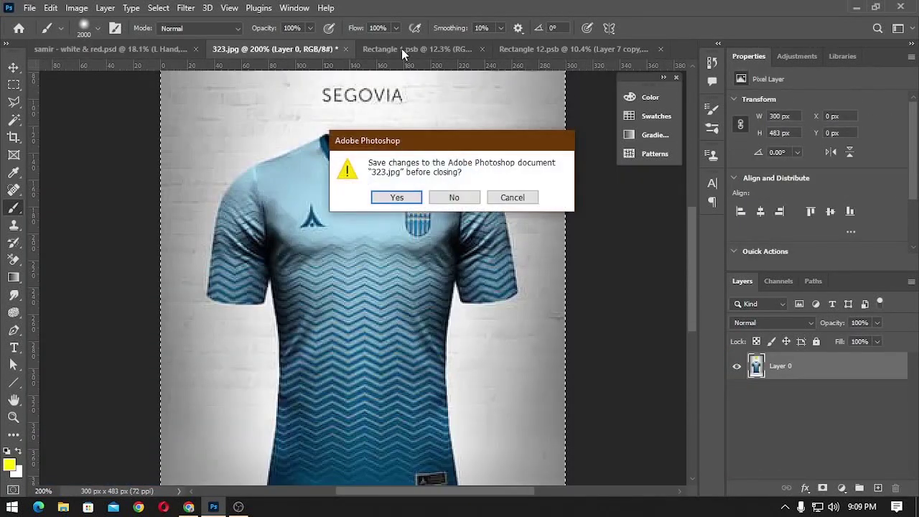
left_click(506, 198)
left_click(434, 49)
key("ctrl+w")
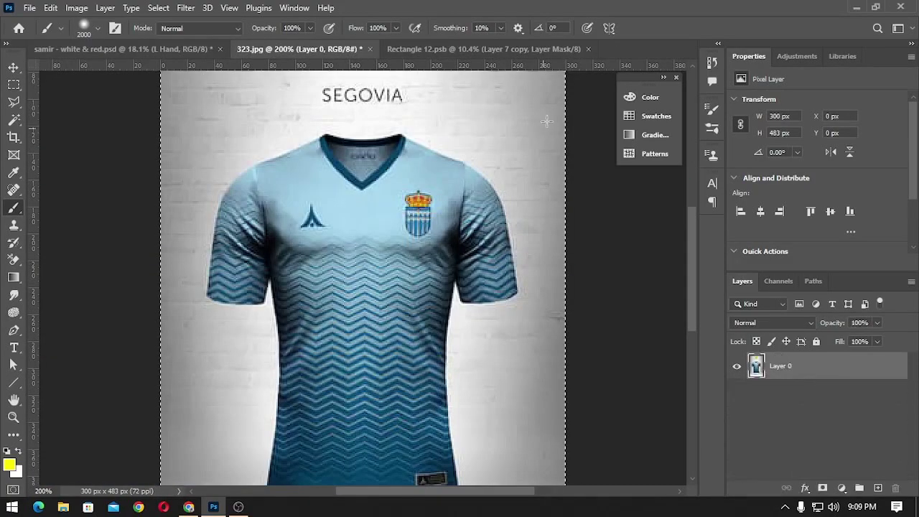
Delete the red Rectangle 1 layer and group Layer 7 copy and Layer 1 into Group 1.
left_click(503, 49)
key("v")
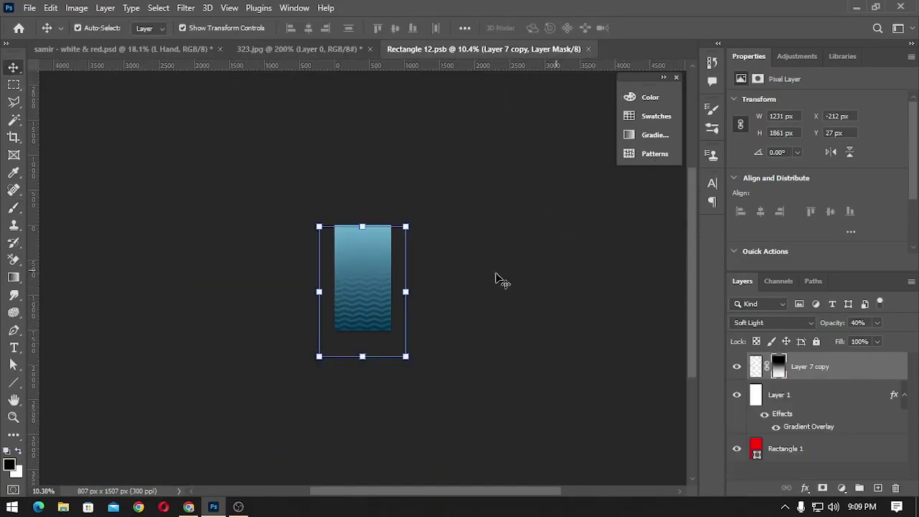
left_click(855, 455)
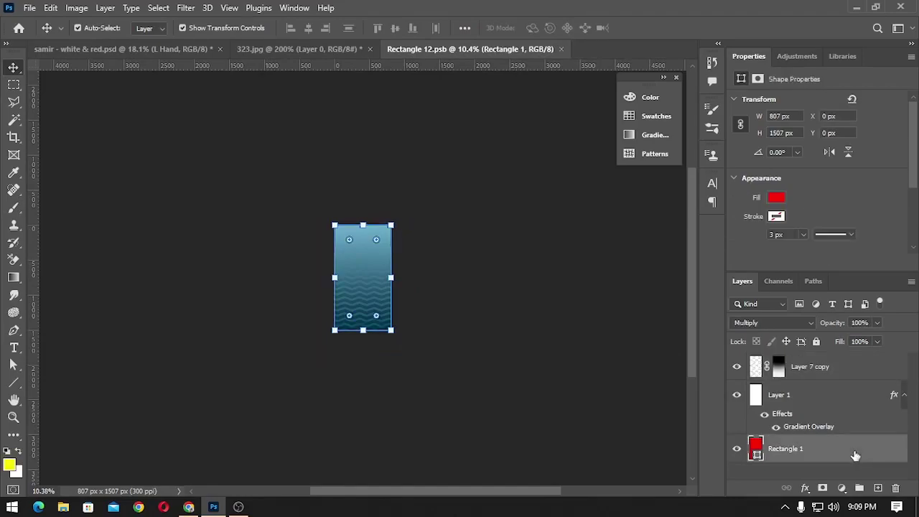
key("Delete")
left_click_drag(482, 296, 272, 224)
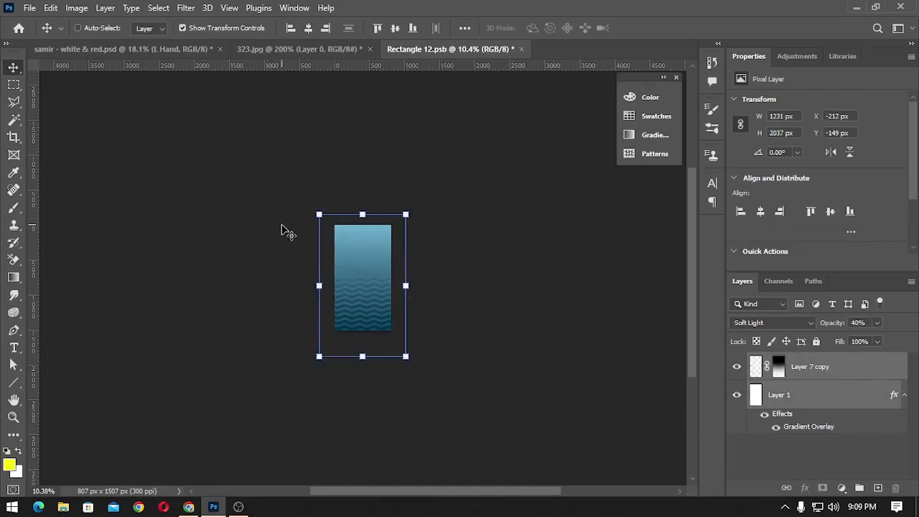
key("ctrl")
key("ctrl+g")
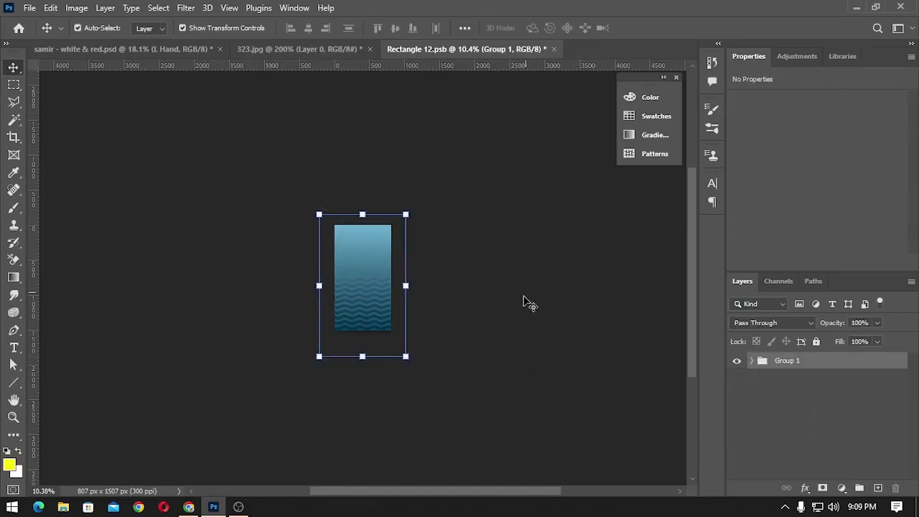
left_click(297, 49)
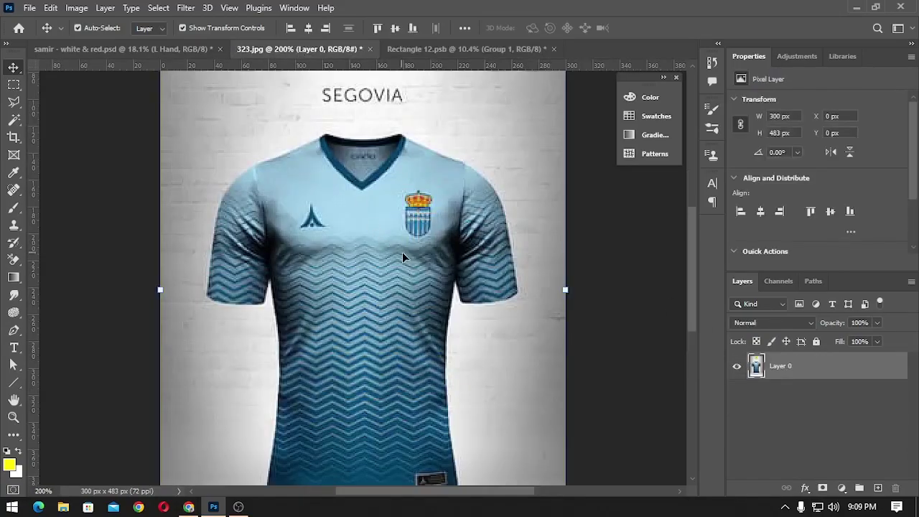
left_click(122, 49)
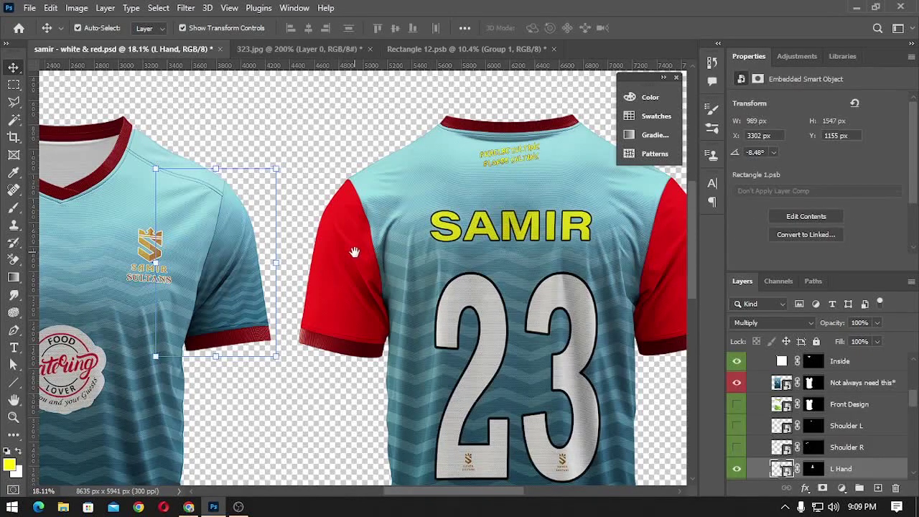
Peek into the front Effect 1 contents, then open the R Hand sleeve's contents.
left_click_drag(361, 249, 522, 241)
left_click(519, 243)
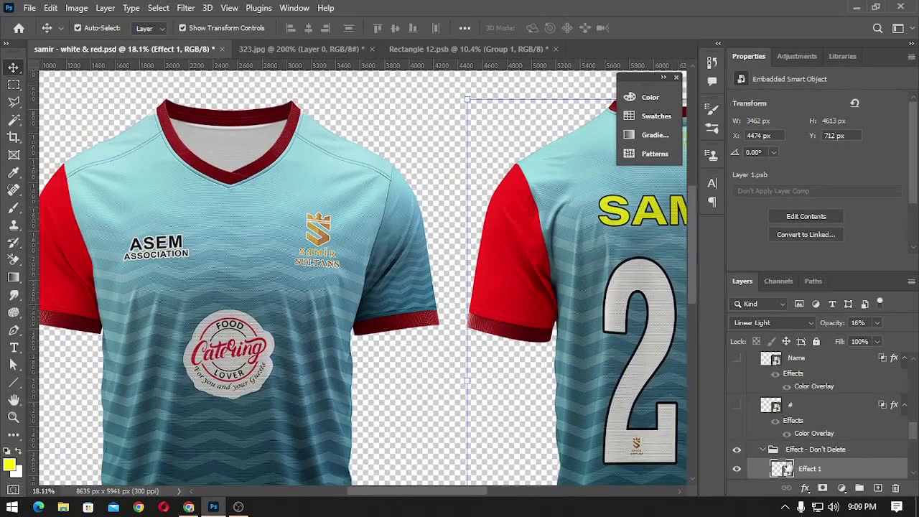
double_click(475, 327)
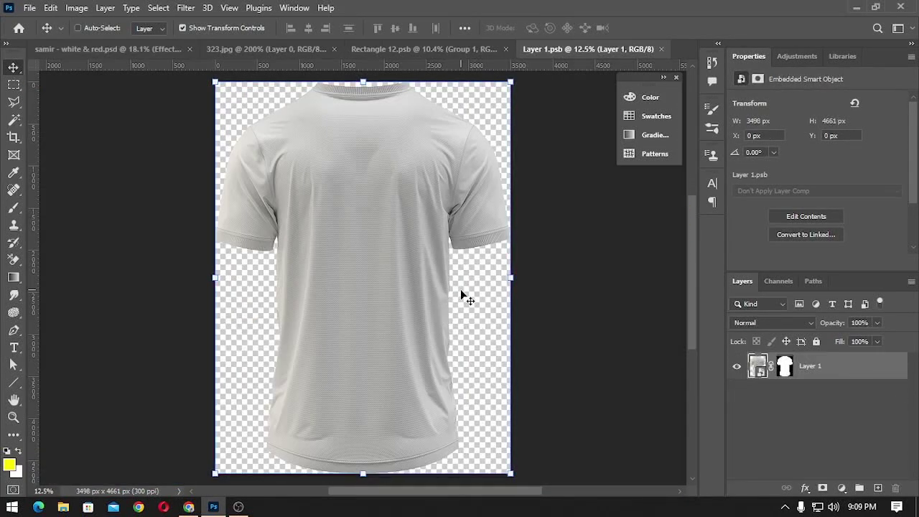
key("ctrl+w")
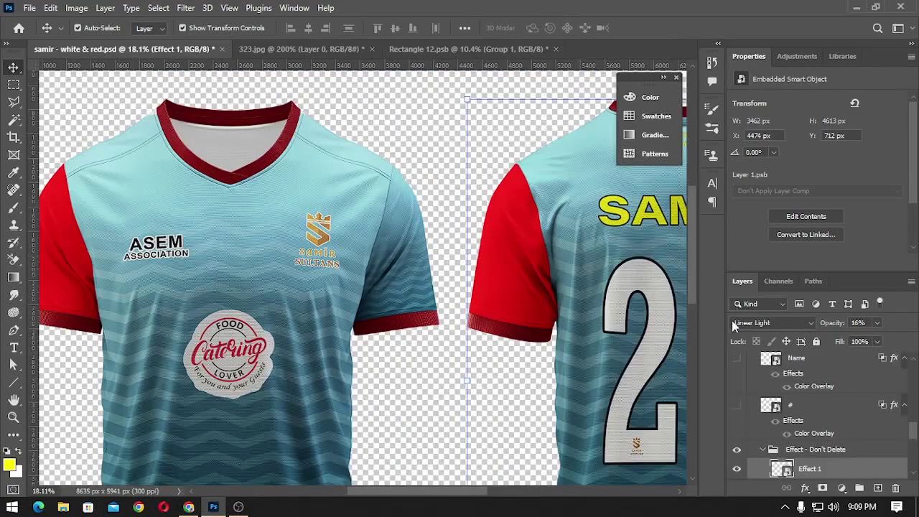
right_click(511, 267)
left_click(535, 328)
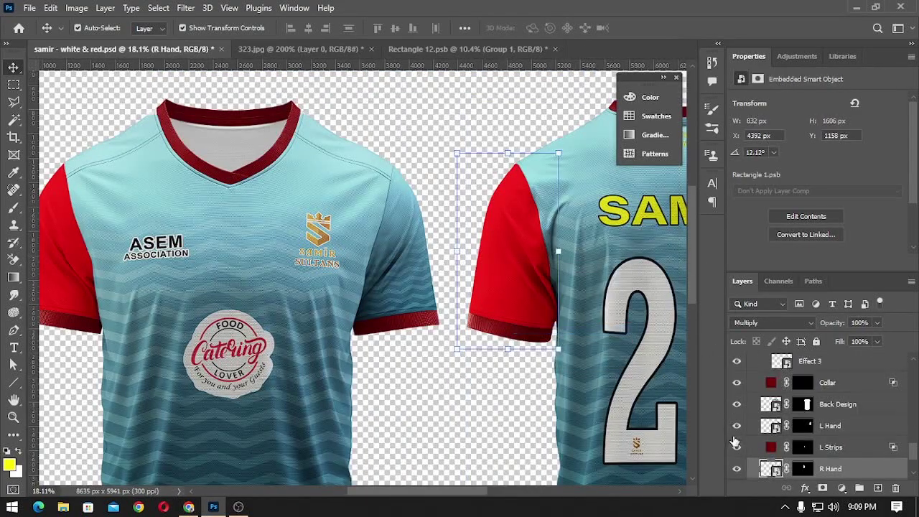
double_click(772, 470)
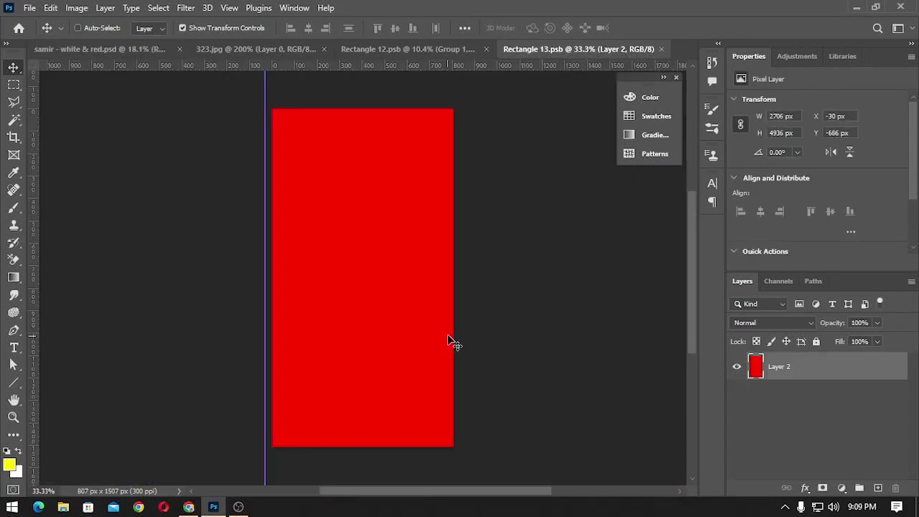
Delete the red Layer 2 strip, move Group 1 up-left, save, and return to the mockup.
left_click(844, 394)
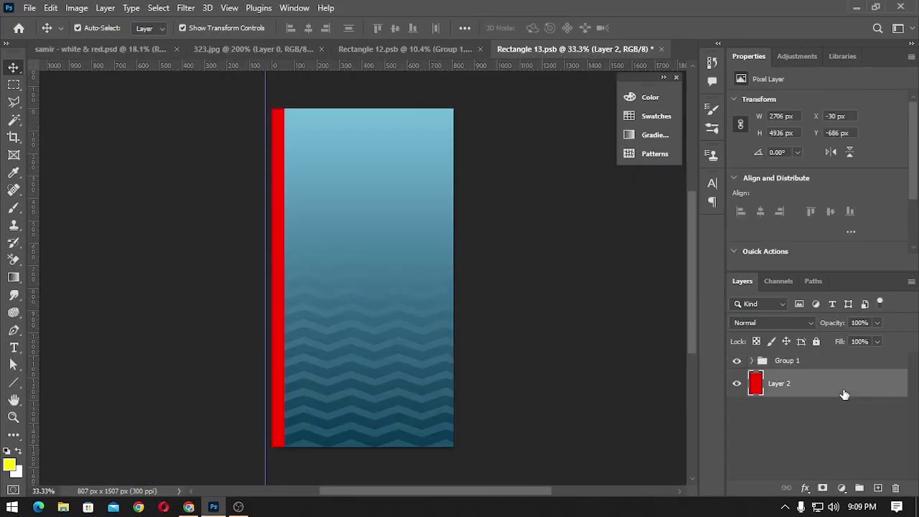
key("Delete")
key("ctrl+t")
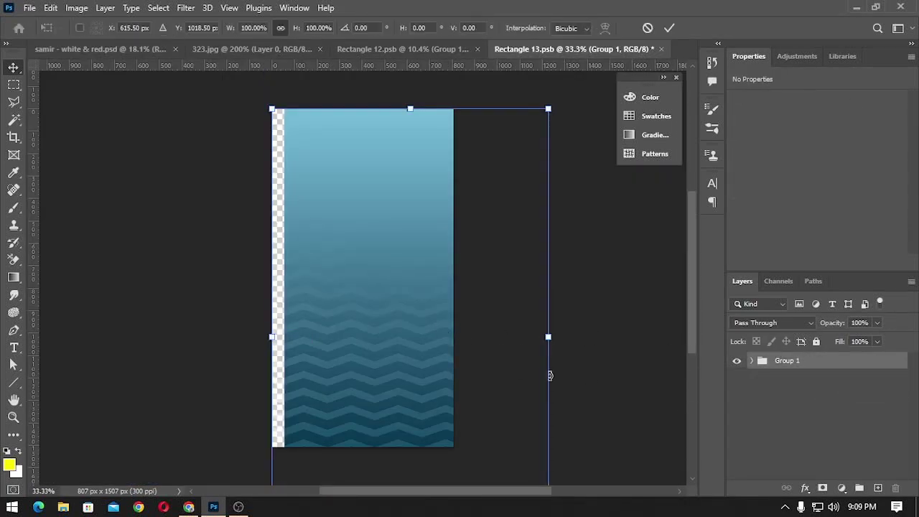
left_click_drag(420, 365, 380, 319)
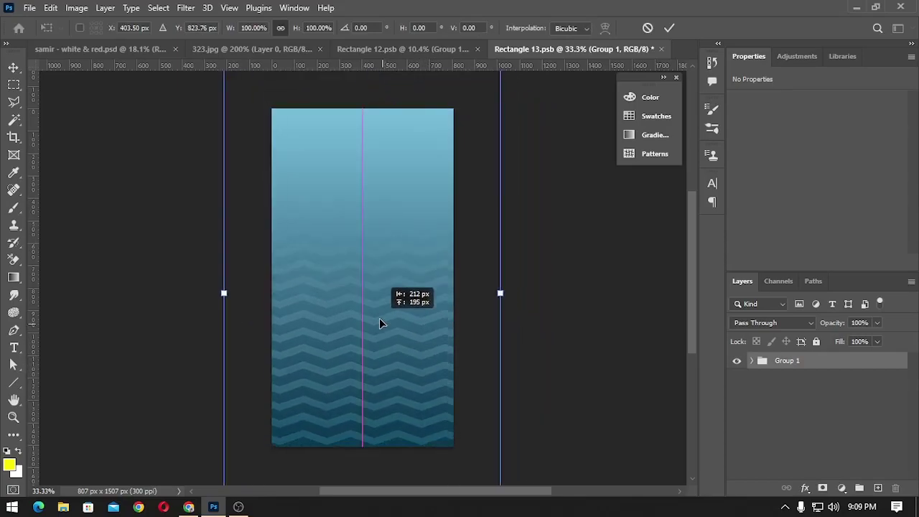
key("Return")
key("ctrl+s")
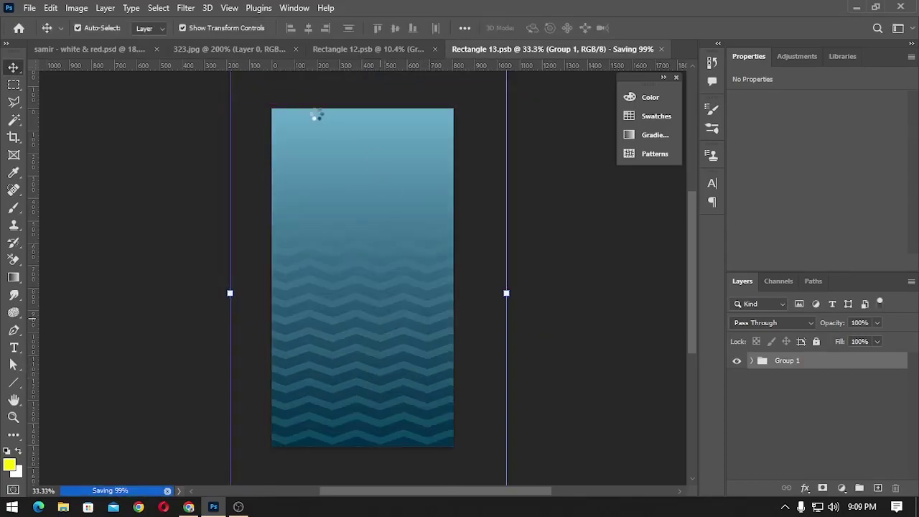
left_click(346, 50)
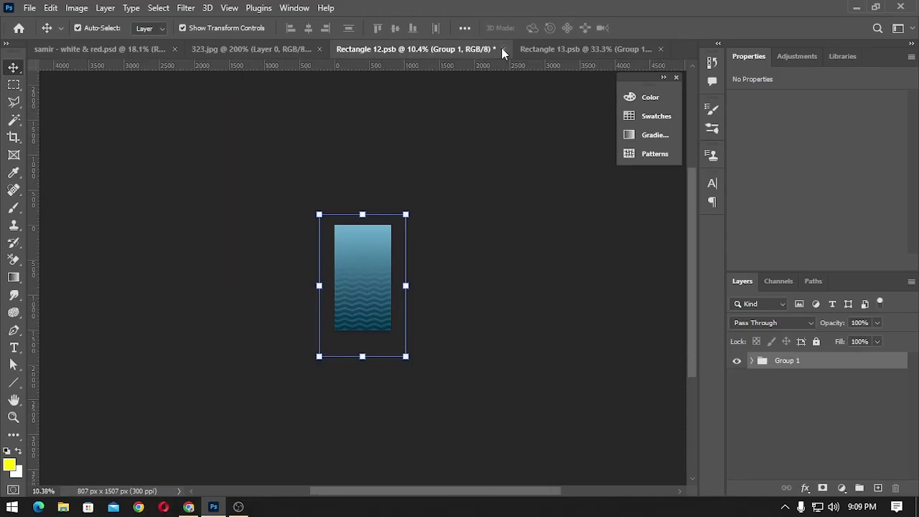
left_click(251, 49)
left_click(105, 52)
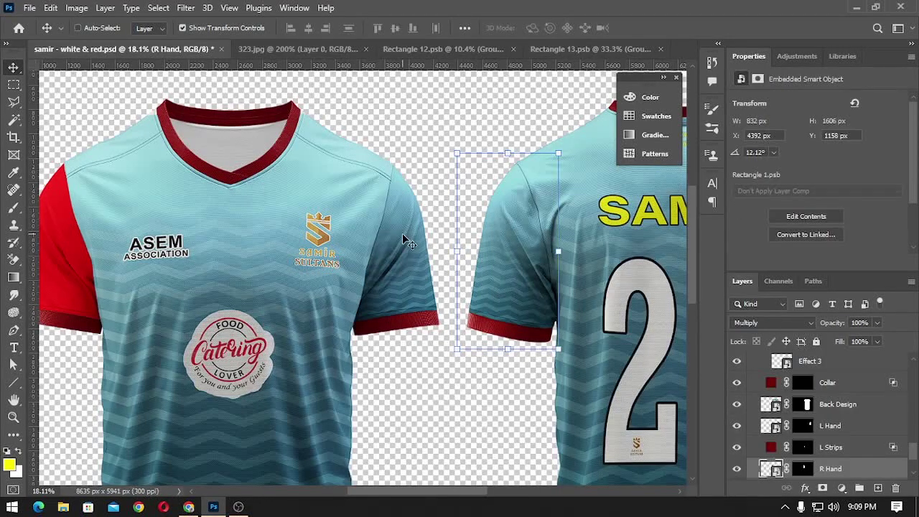
In the front R Hand sleeve, delete red Layer 1, move Group 1 up-left, save and close.
left_click_drag(331, 236, 630, 237)
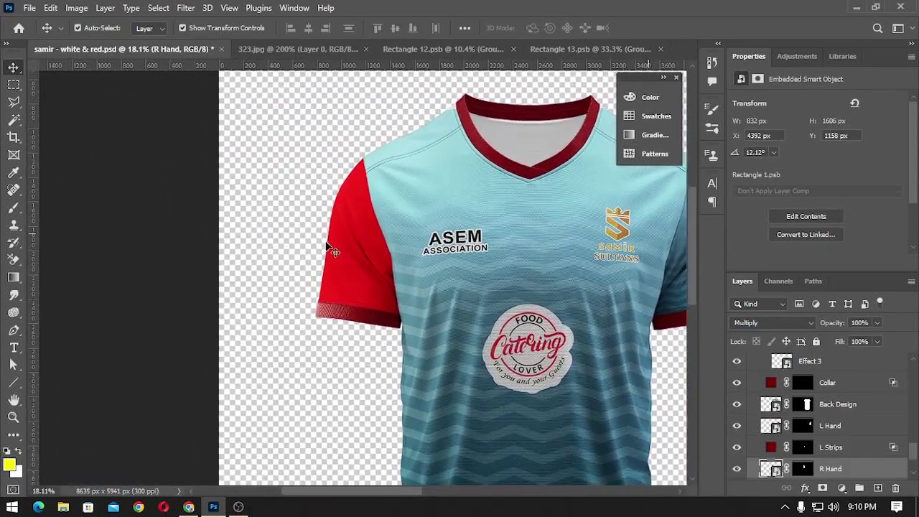
right_click(354, 261)
left_click(395, 335)
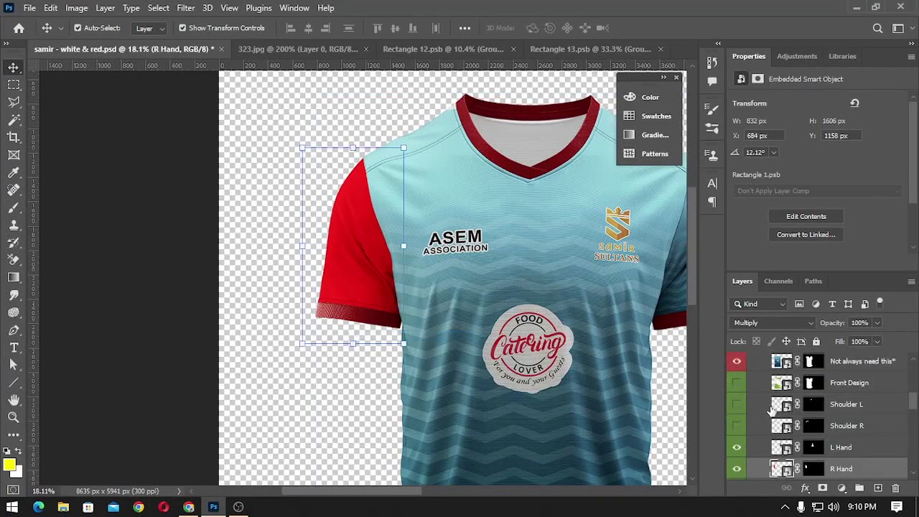
double_click(784, 470)
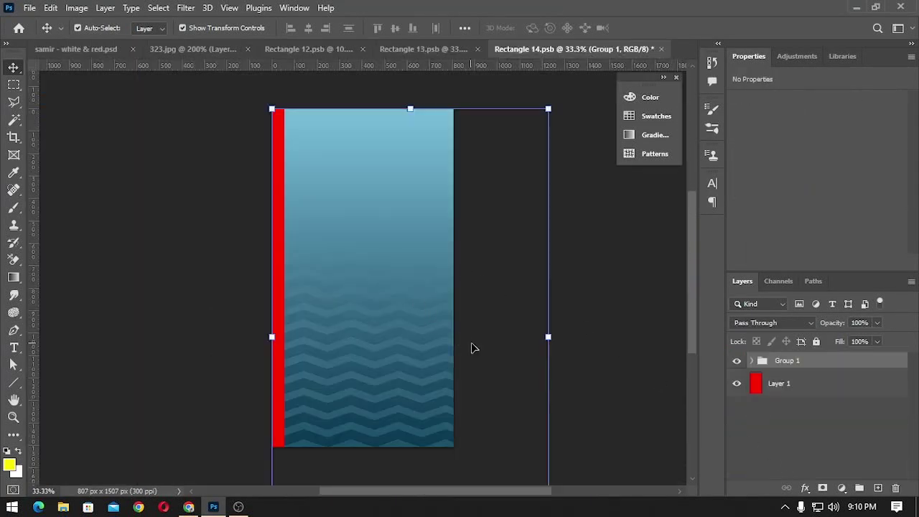
left_click_drag(375, 323, 436, 323)
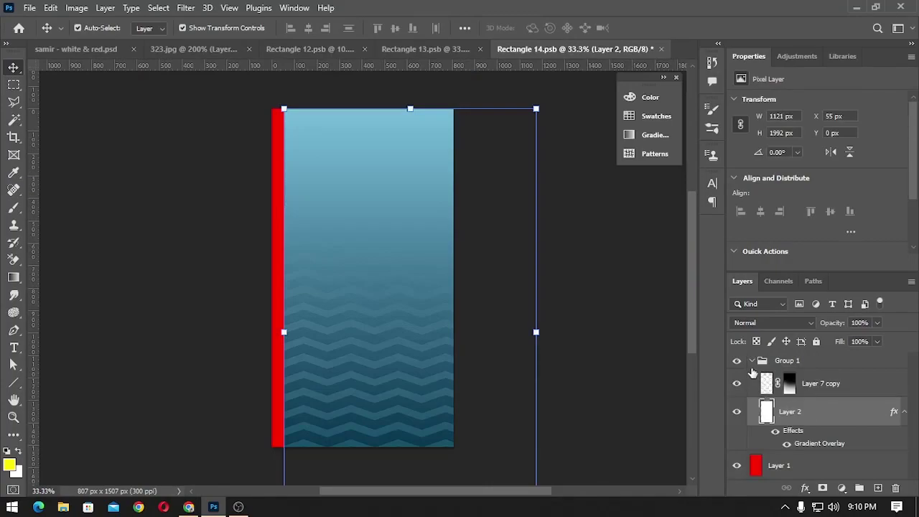
left_click(752, 360)
left_click(786, 394)
key("Delete")
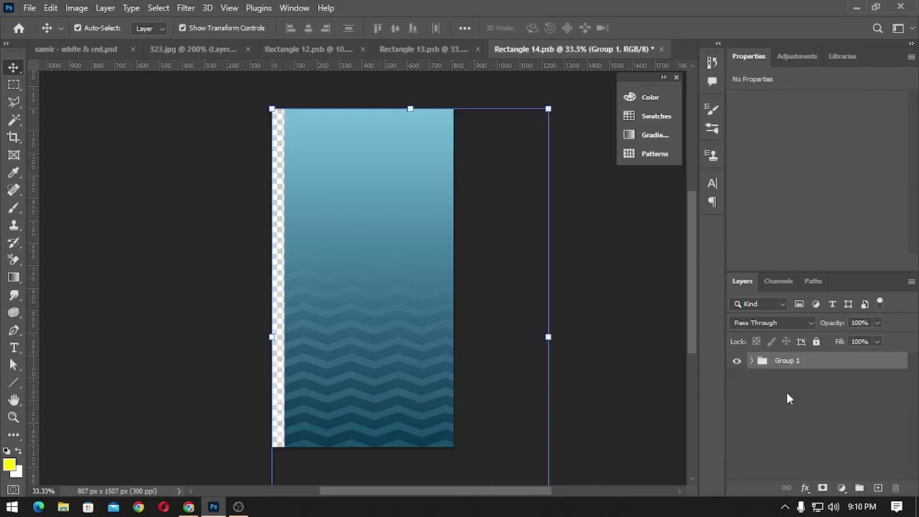
key("ctrl+t")
left_click_drag(405, 376, 349, 309)
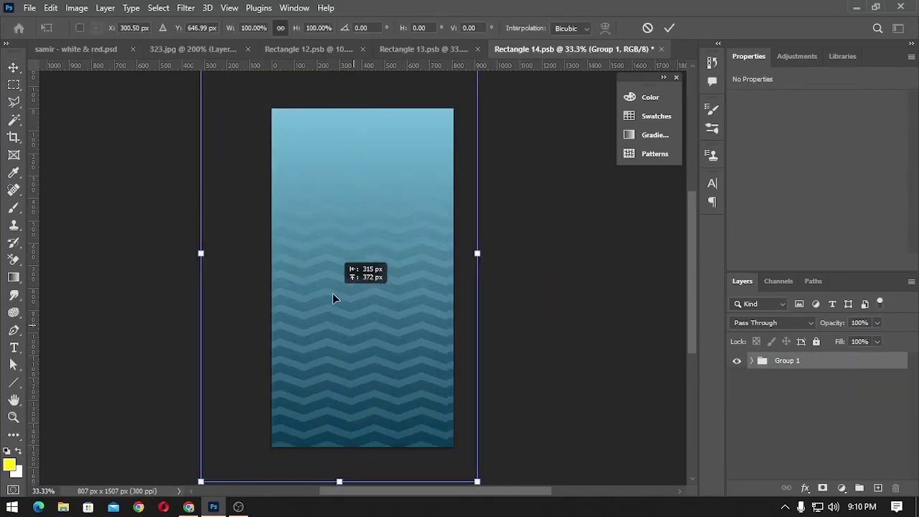
key("ctrl+s")
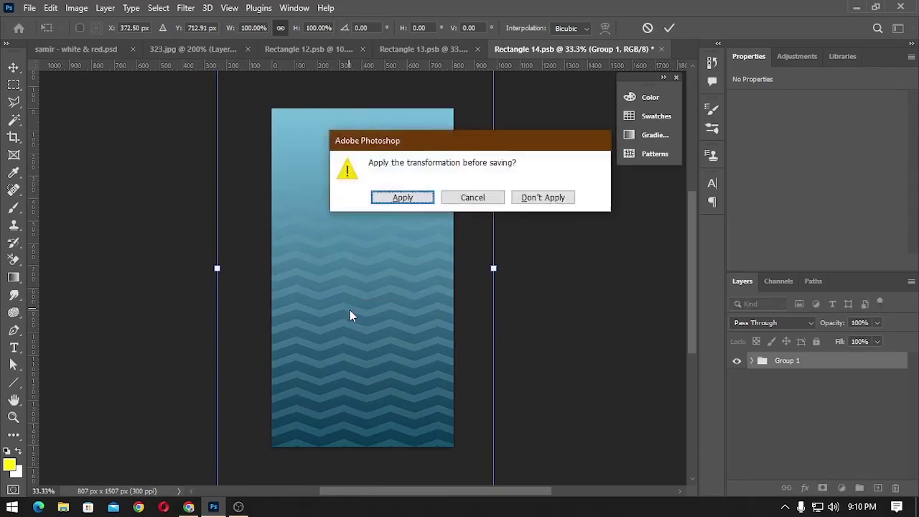
key("Return")
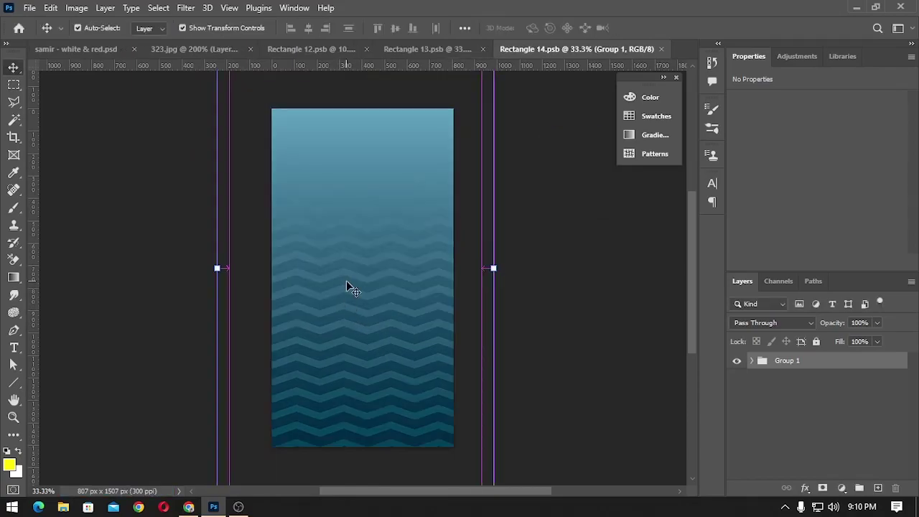
key("ctrl+w")
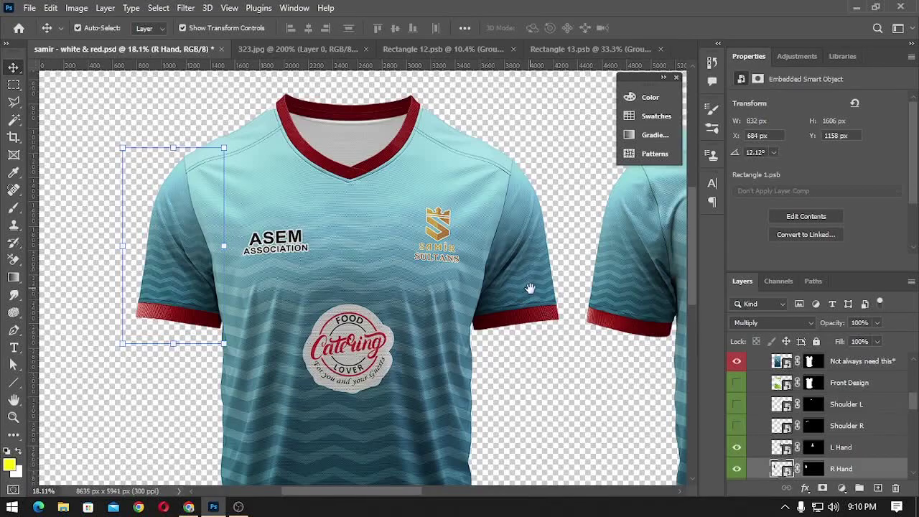
Pan to the jersey's back and briefly open and close the Back Base contents.
left_click_drag(538, 282, 242, 277)
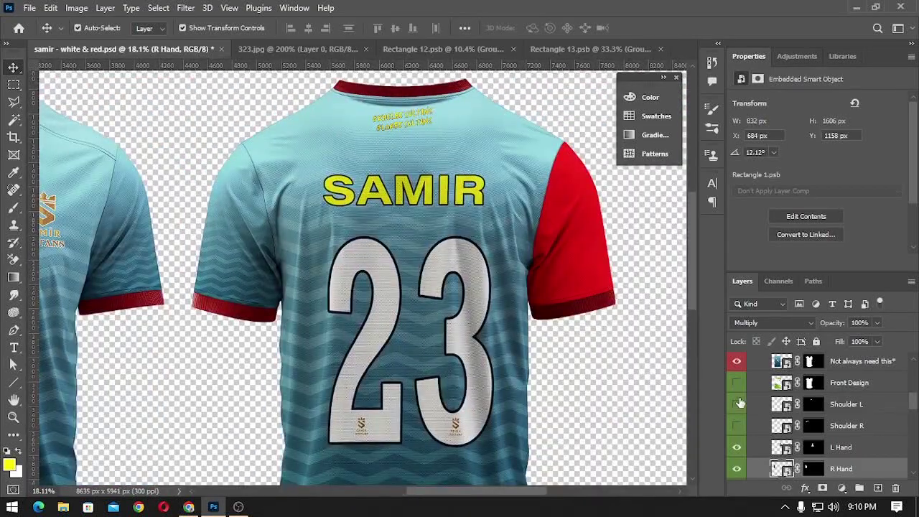
right_click(580, 277)
left_click(632, 335)
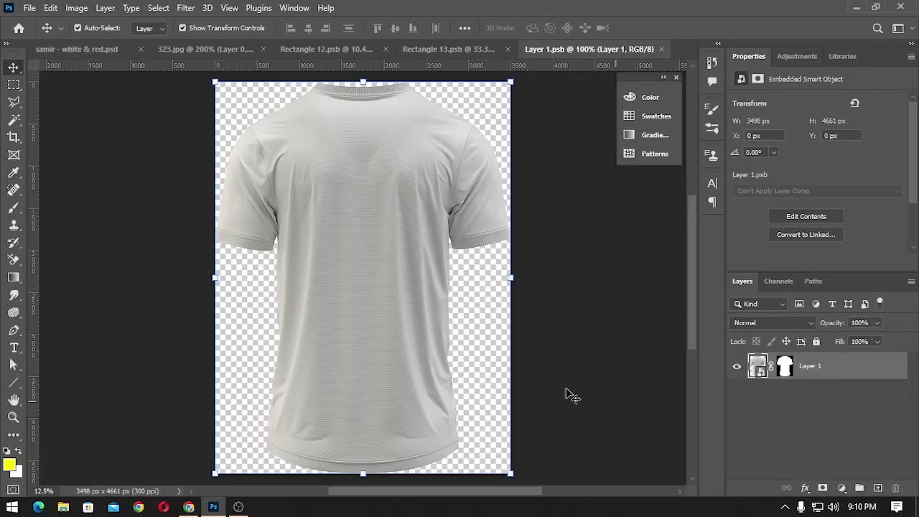
key("ctrl+w")
In the back L Hand sleeve, delete red Layer 2, move Group 1 up-left, save and close.
right_click(587, 280)
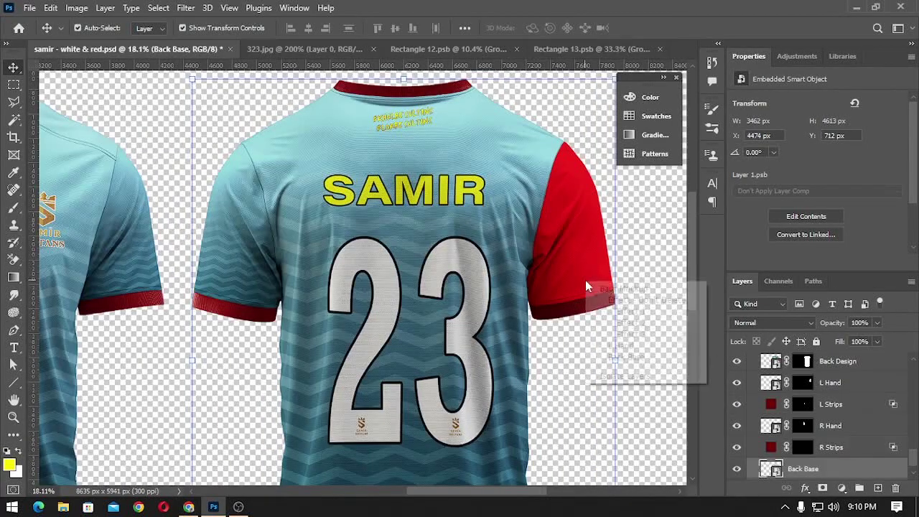
left_click(617, 346)
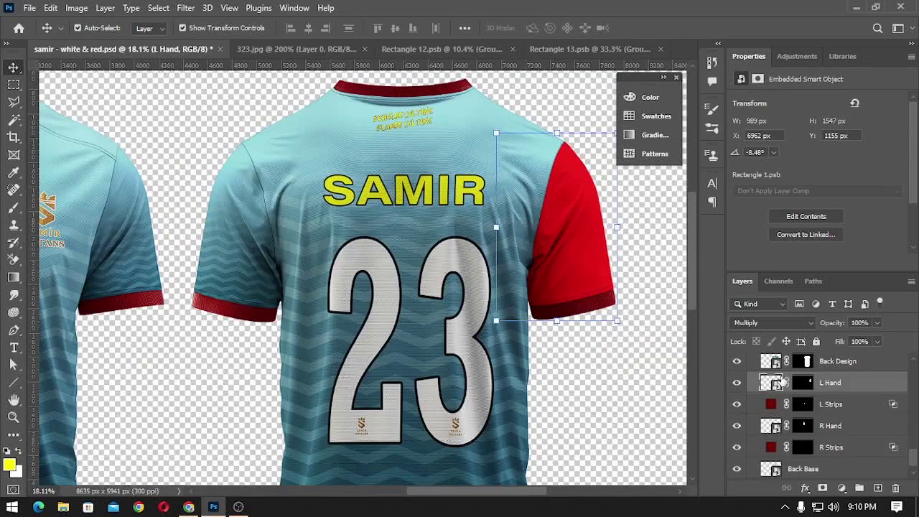
double_click(776, 386)
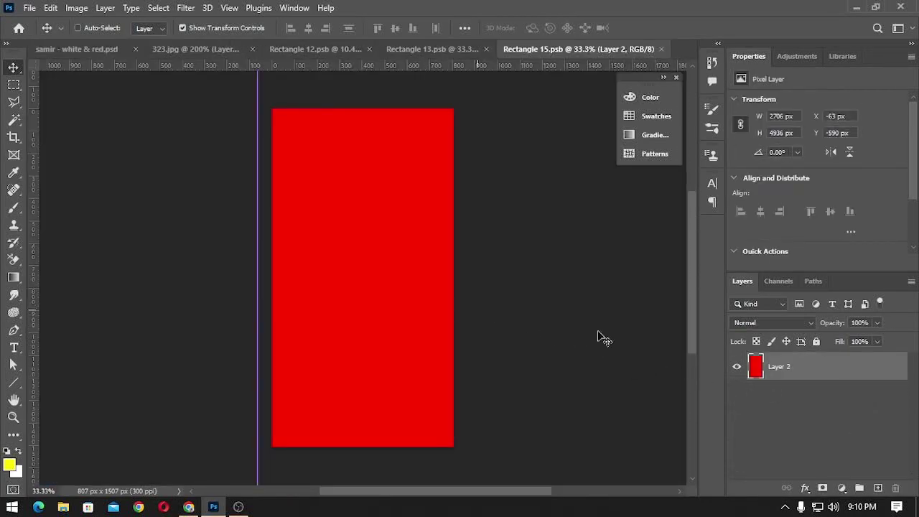
left_click(888, 385)
key("Delete")
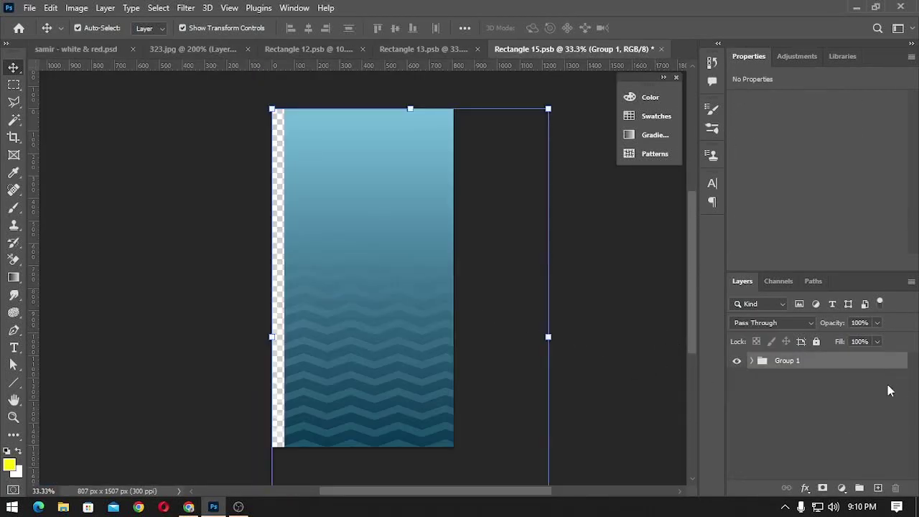
key("ctrl+t")
left_click_drag(357, 352, 316, 274)
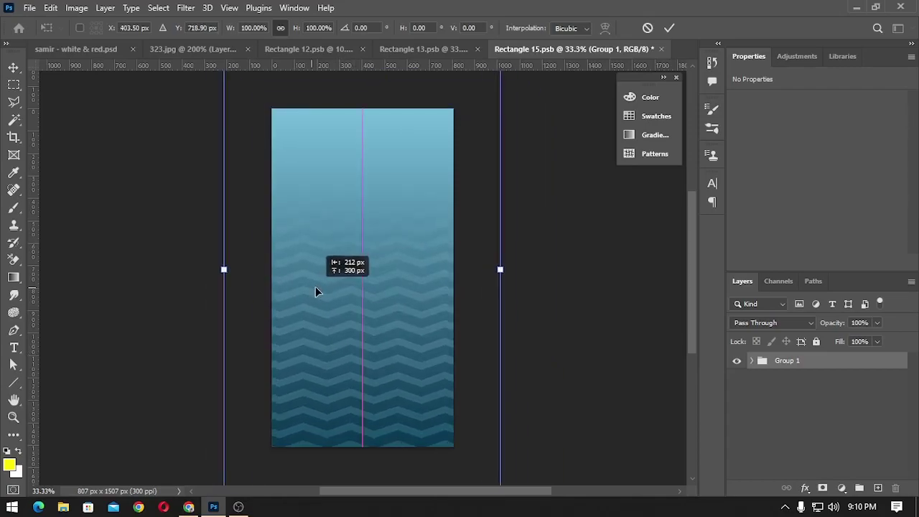
key("Return")
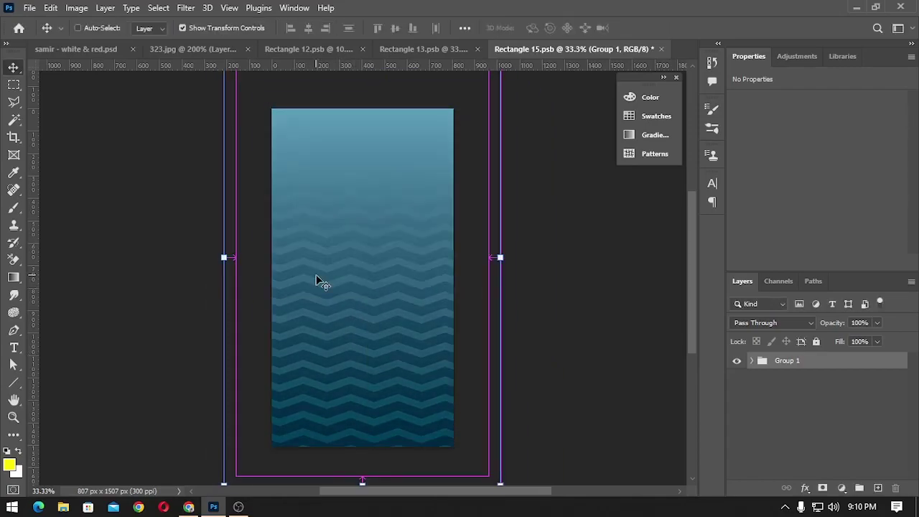
key("ctrl+s")
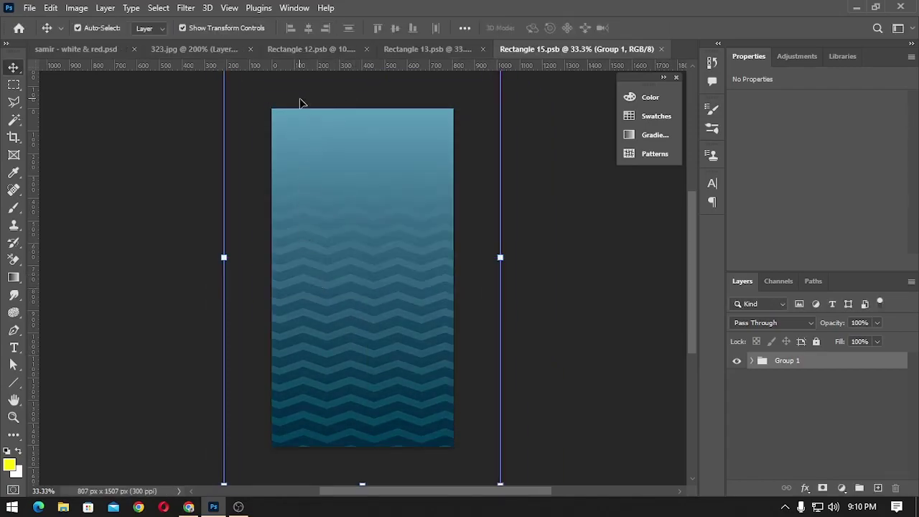
key("ctrl+w")
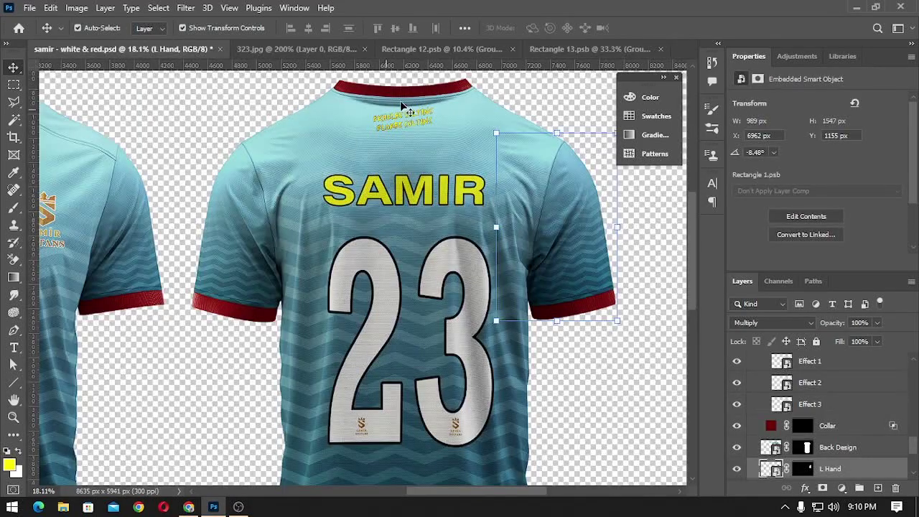
Return to the jersey mockup document and select the Collar layer.
left_click(312, 50)
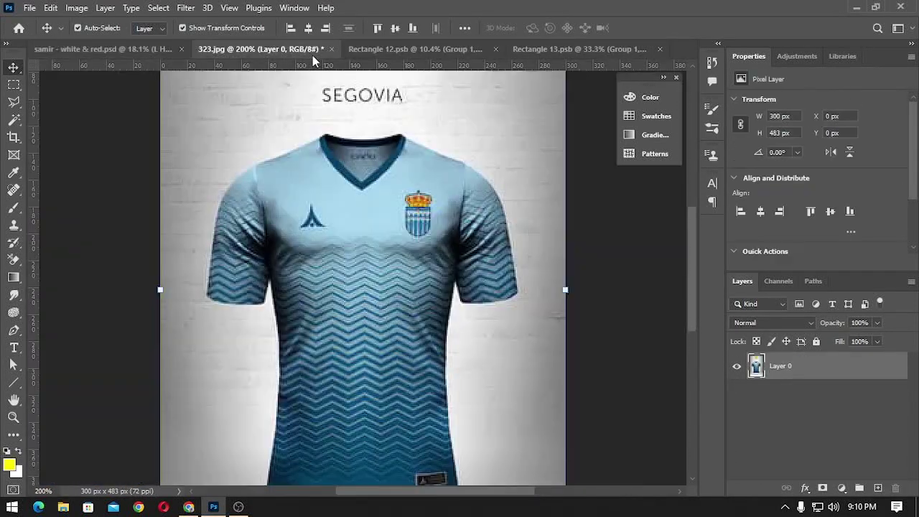
left_click(132, 43)
left_click(571, 309)
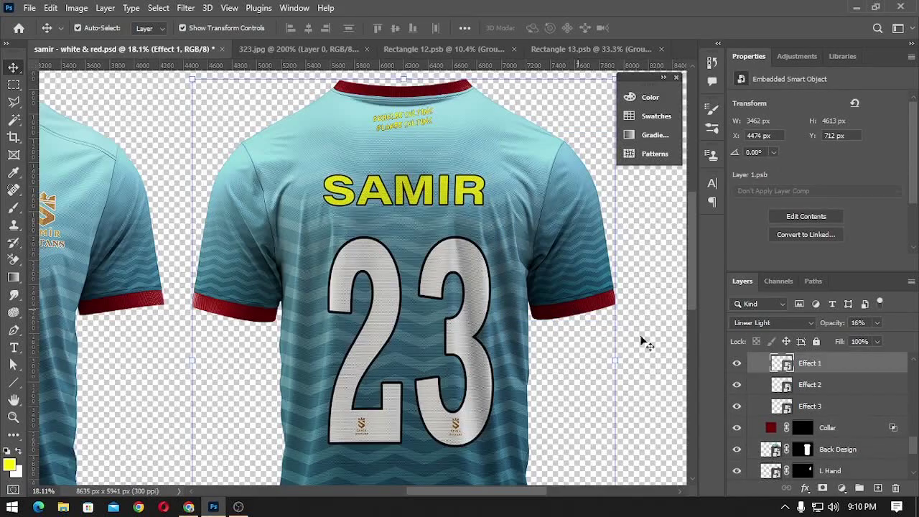
left_click(771, 429)
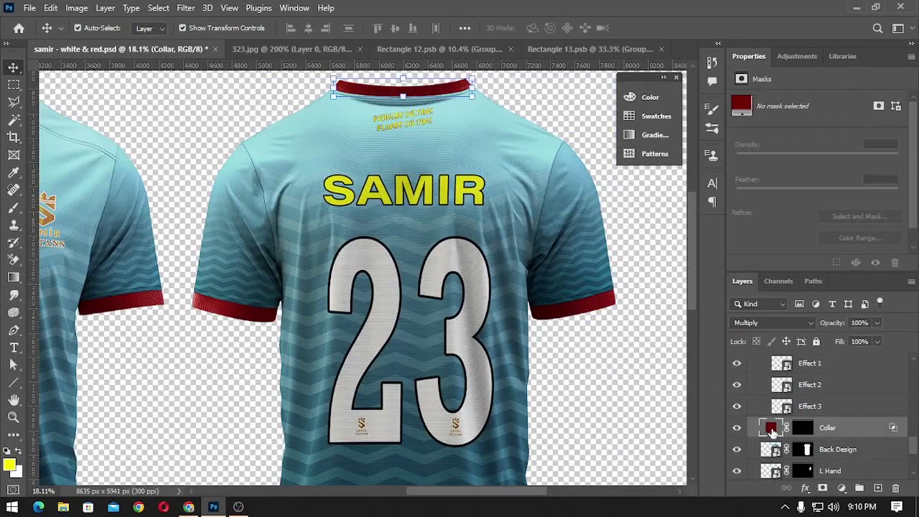
Change the Collar fill colour from dark red to dark navy, starting with cyan 90.
double_click(771, 429)
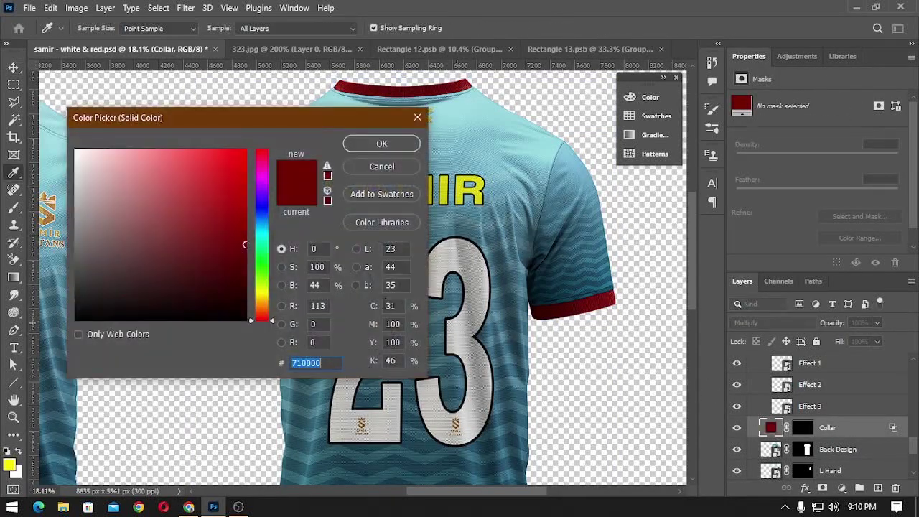
left_click(404, 307)
type("90")
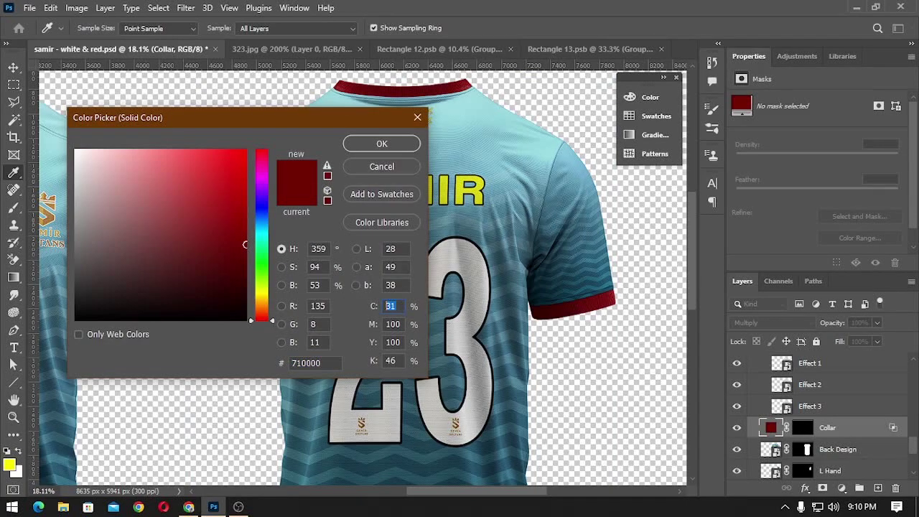
key("Tab")
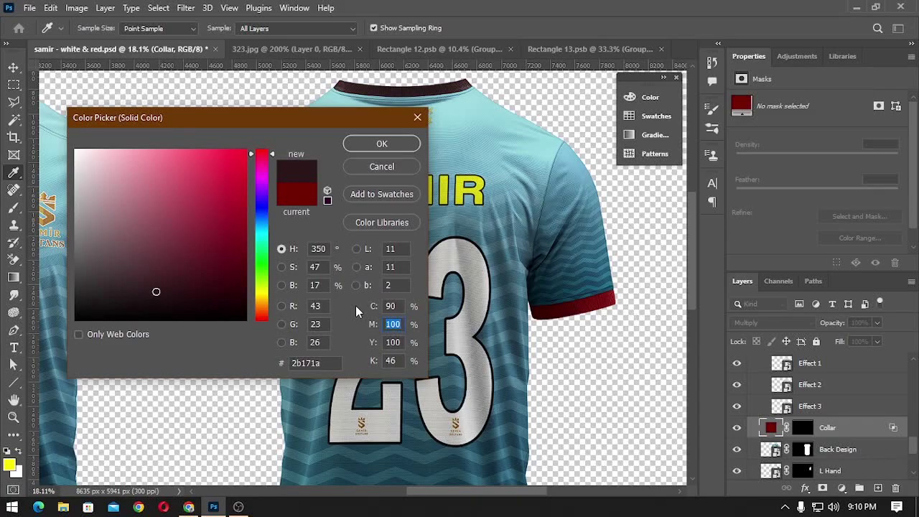
type("0")
key("Tab")
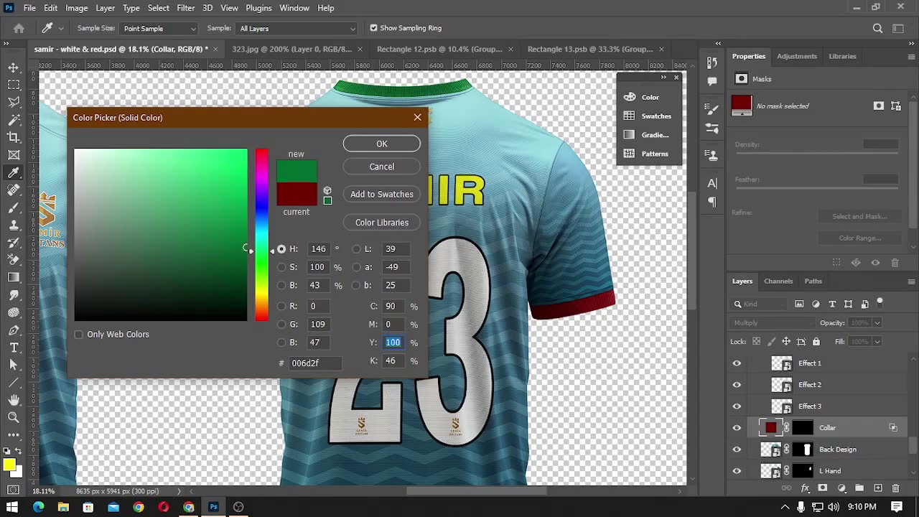
type("0")
key("Tab")
type("100")
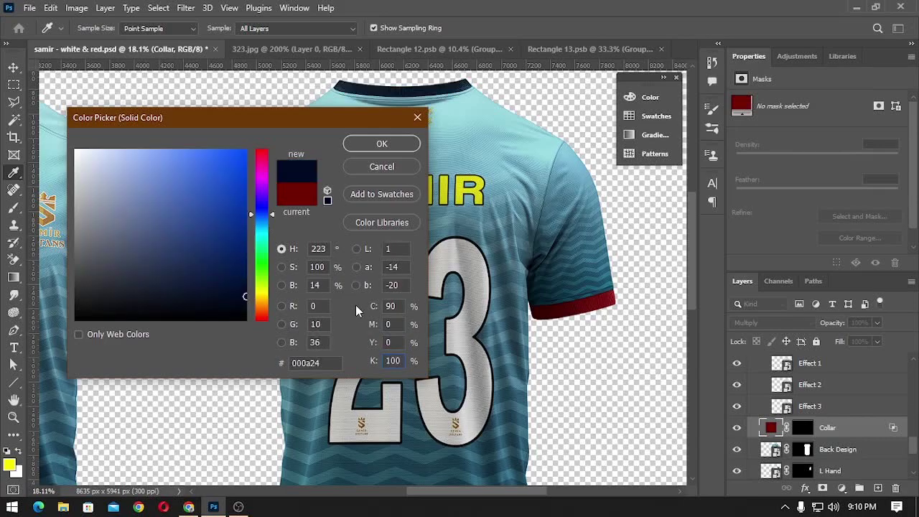
type("1")
type("90")
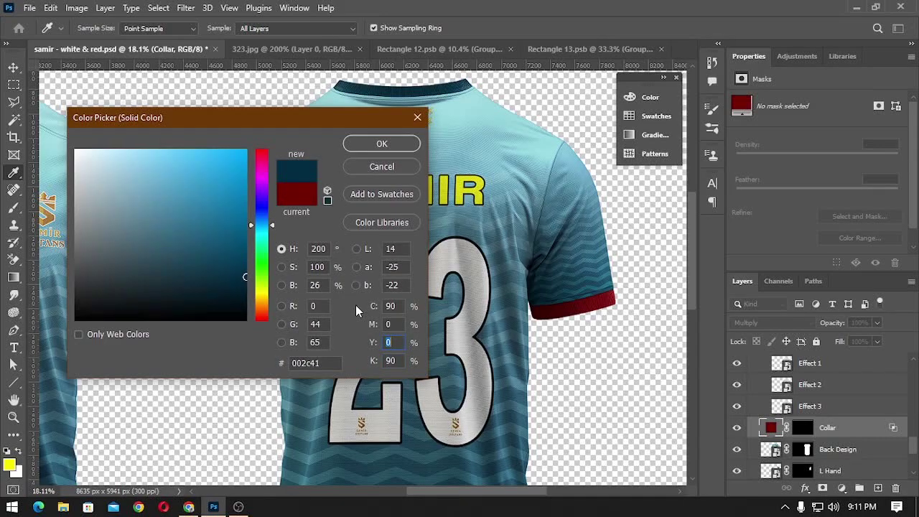
type("100")
key("Return")
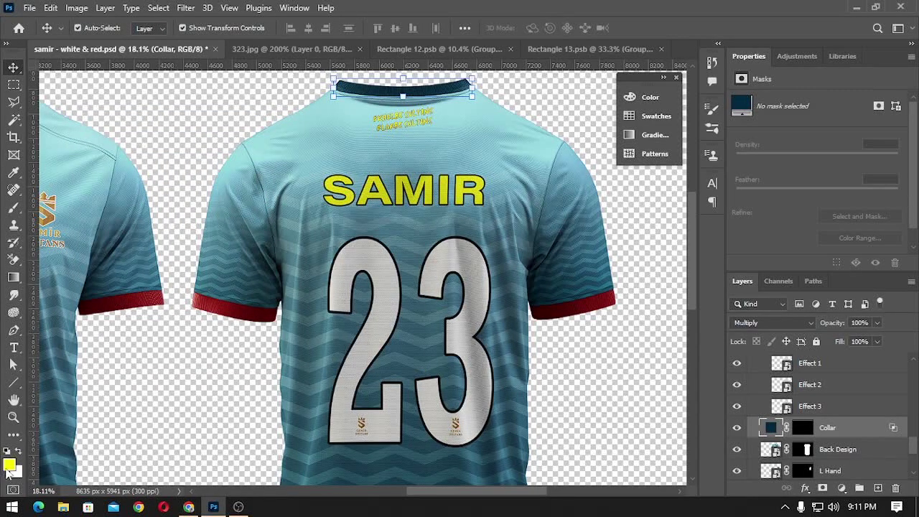
Set the foreground colour to dark navy (cyan 100, black 80).
left_click(8, 467)
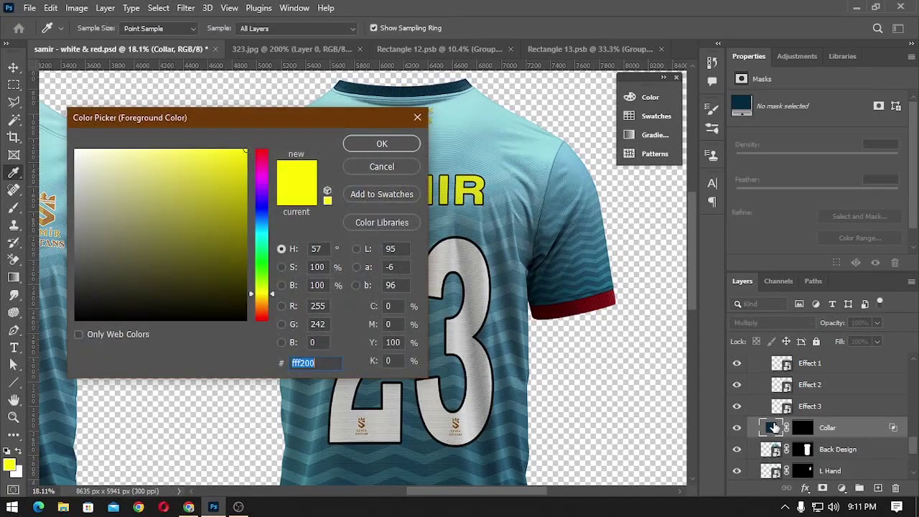
left_click(390, 307)
type("100")
key("Tab")
key("Tab")
type("0")
key("Tab")
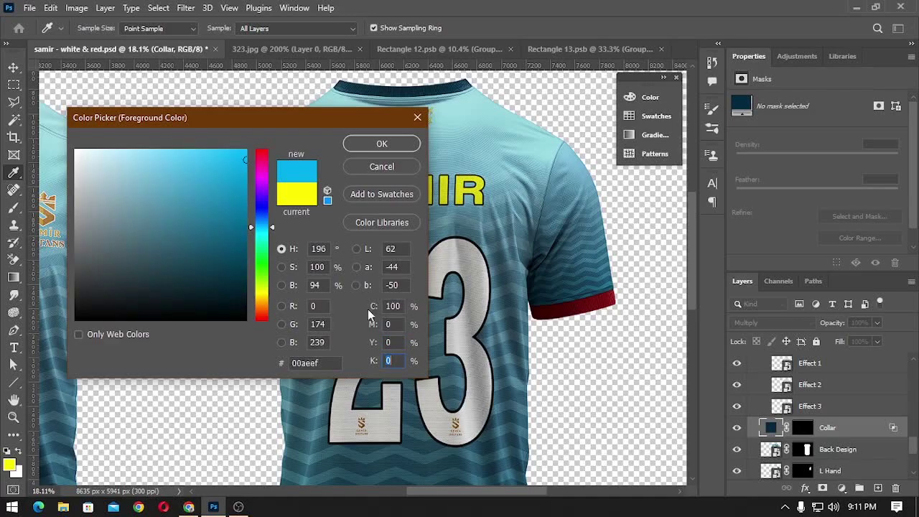
type("80")
key("Return")
key("v")
scroll(373, 318, "down", 1)
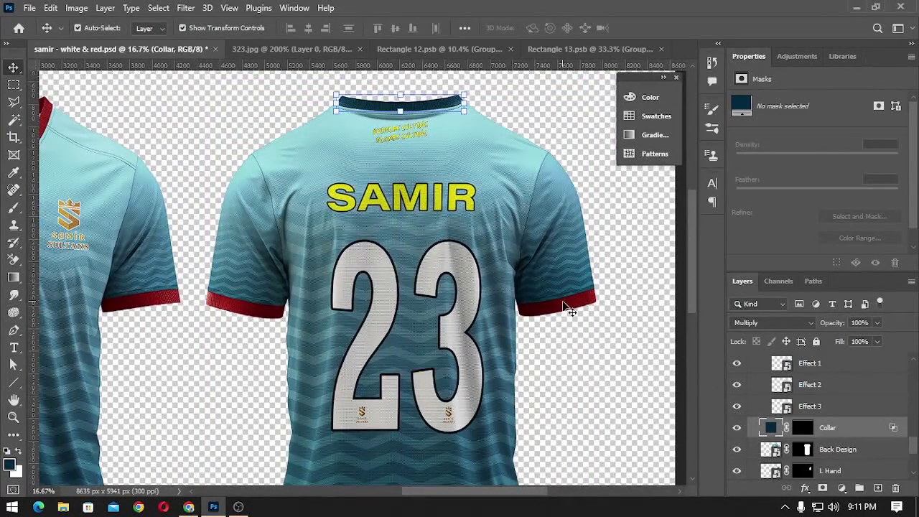
Fill the back R Strips cuff and the front L Strips cuff with dark navy.
right_click(565, 307)
left_click(614, 367)
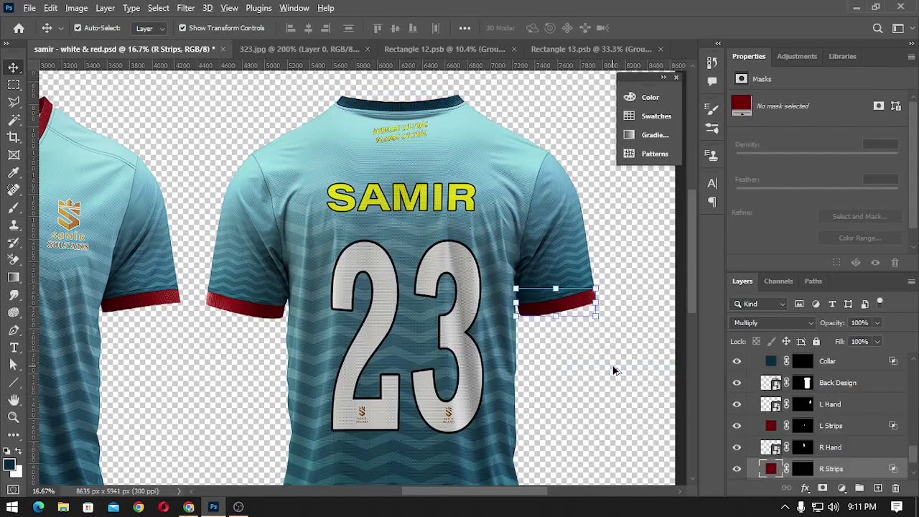
key("alt+BackSpace")
left_click(773, 427)
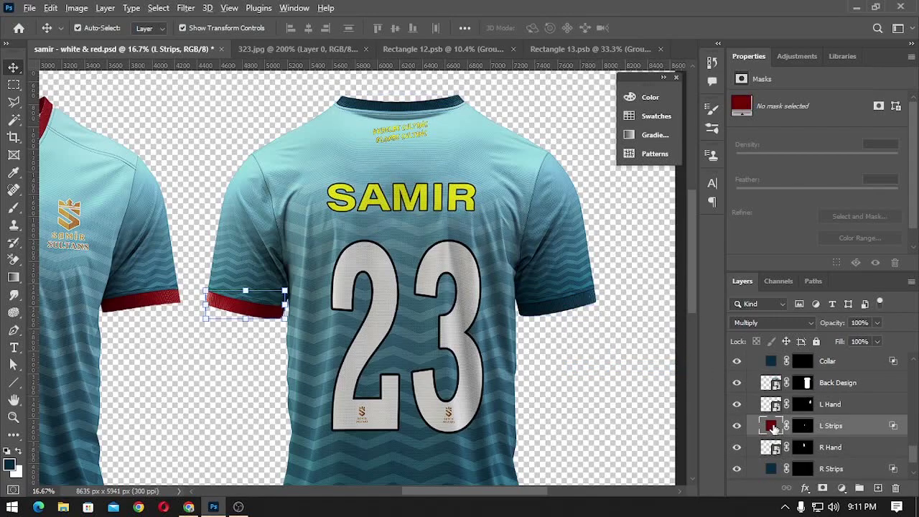
left_click_drag(297, 341, 519, 311)
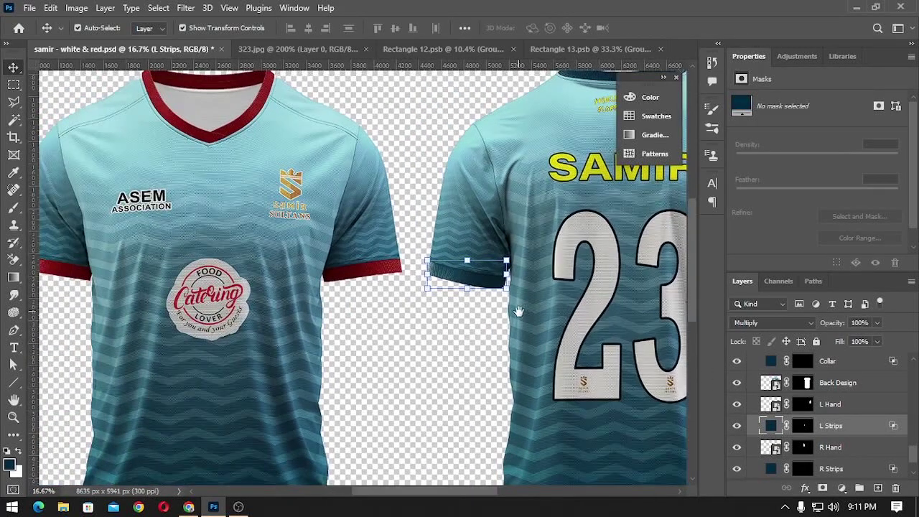
right_click(388, 269)
left_click(430, 343)
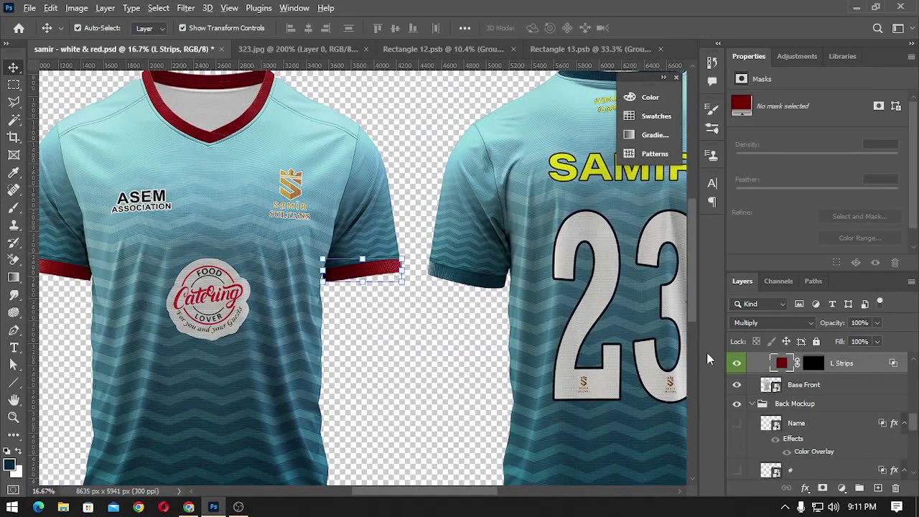
key("alt+BackSpace")
Fill the front R Strips cuff and the front Collar layer with dark navy.
left_click_drag(54, 283, 161, 287)
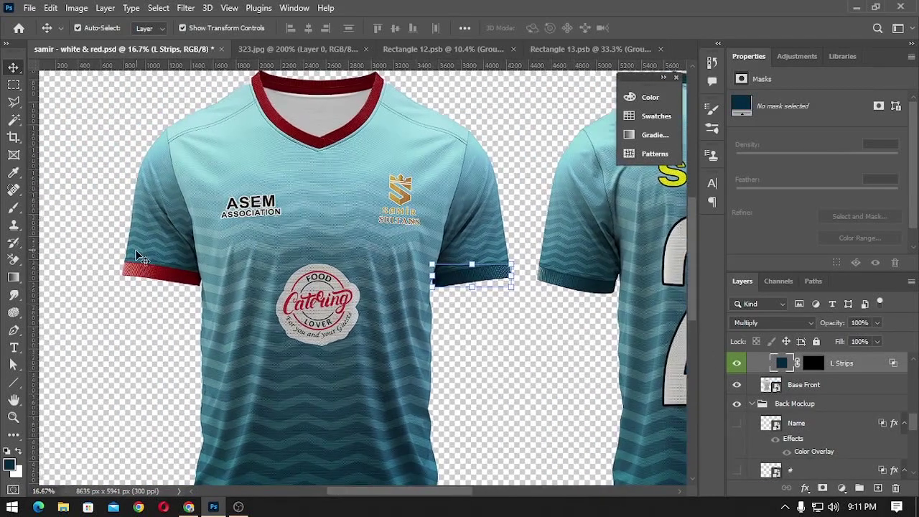
left_click(155, 279)
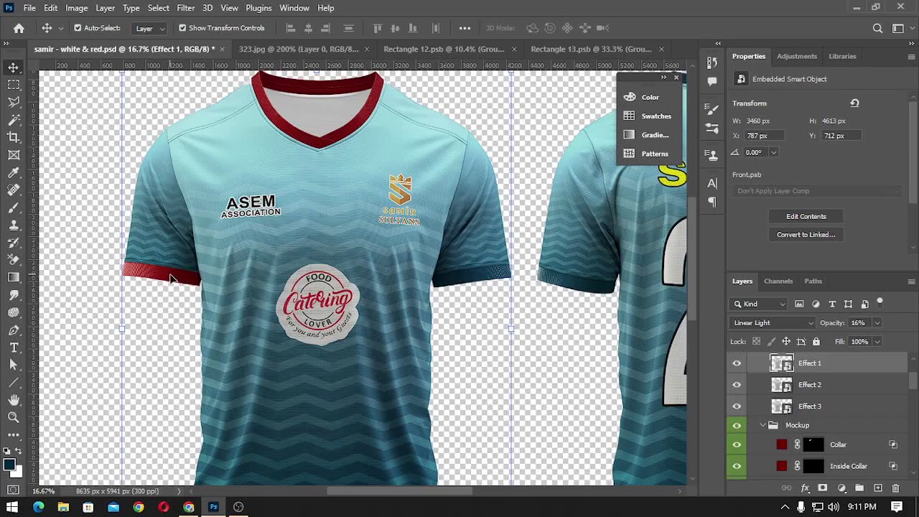
right_click(171, 278)
left_click(218, 353)
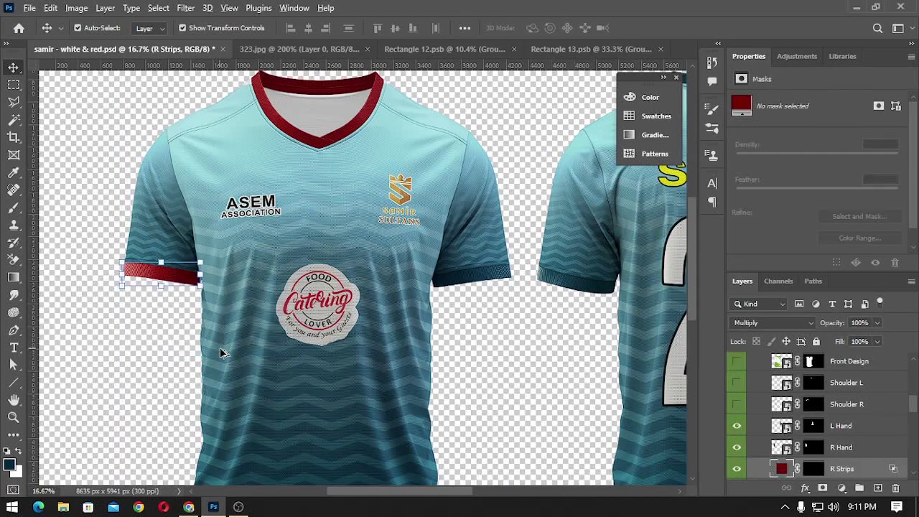
key("alt+BackSpace")
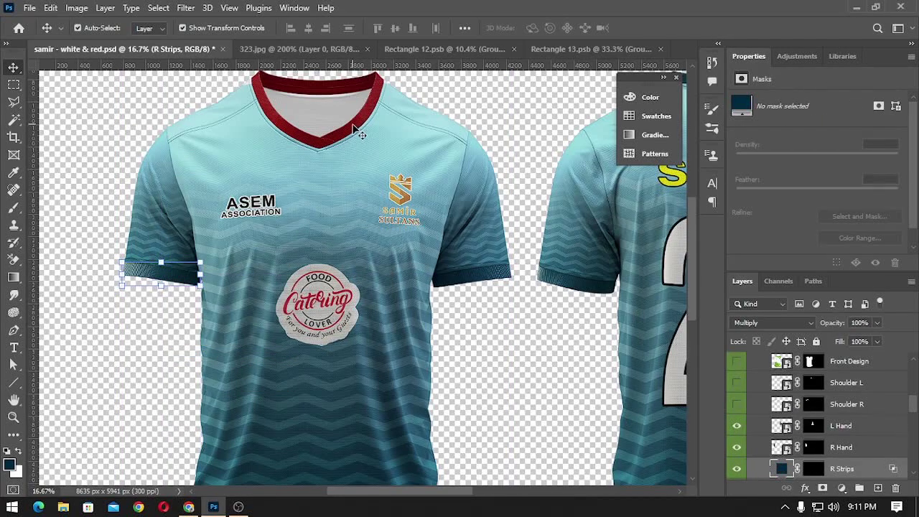
right_click(353, 128)
left_click(418, 202)
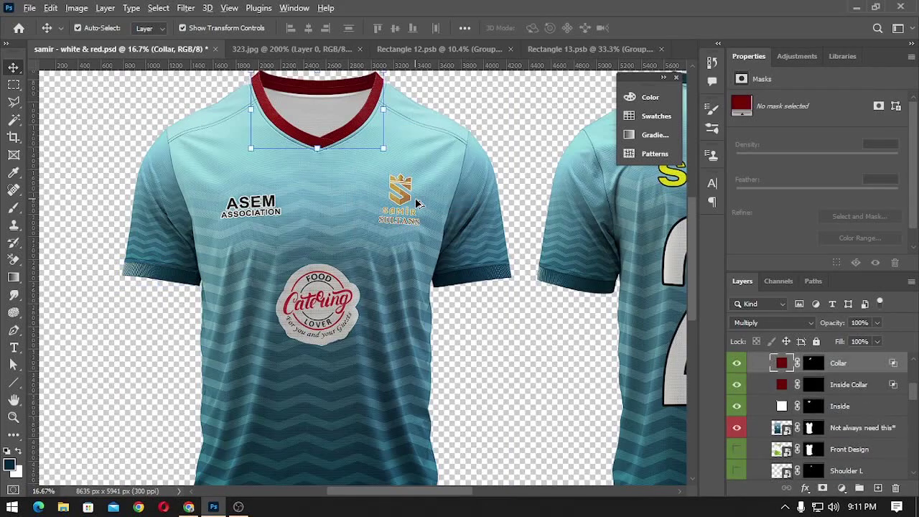
key("alt+BackSpace")
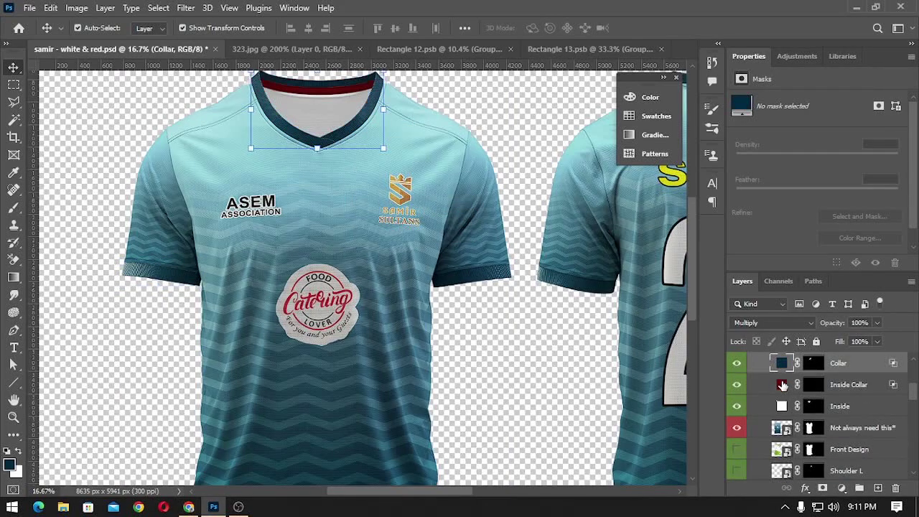
Fill the Inside neck layer white at full opacity, then review the jersey.
left_click(783, 386)
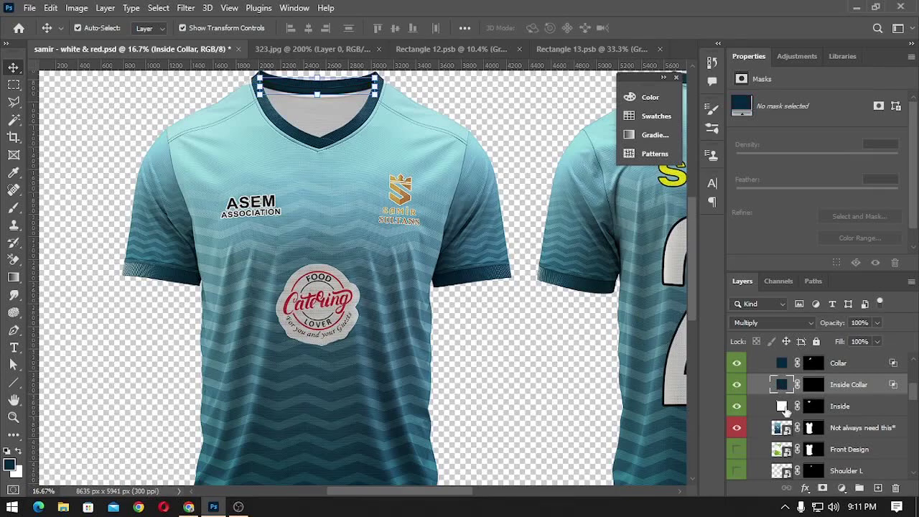
left_click(785, 407)
key("alt+BackSpace")
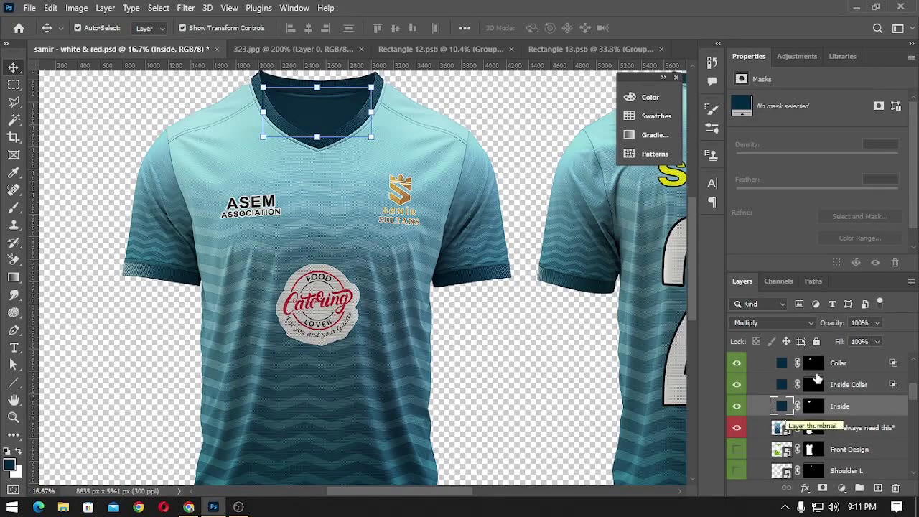
left_click(877, 323)
left_click_drag(877, 343, 822, 342)
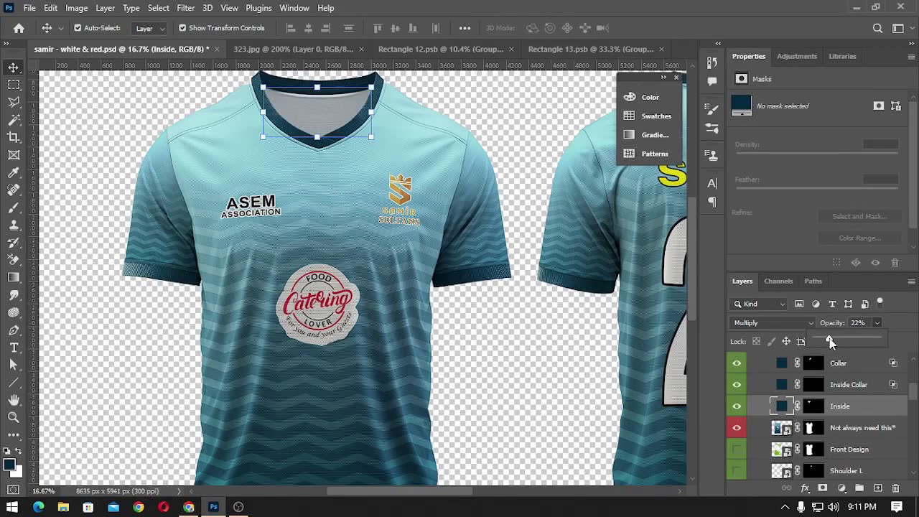
left_click_drag(822, 343, 877, 339)
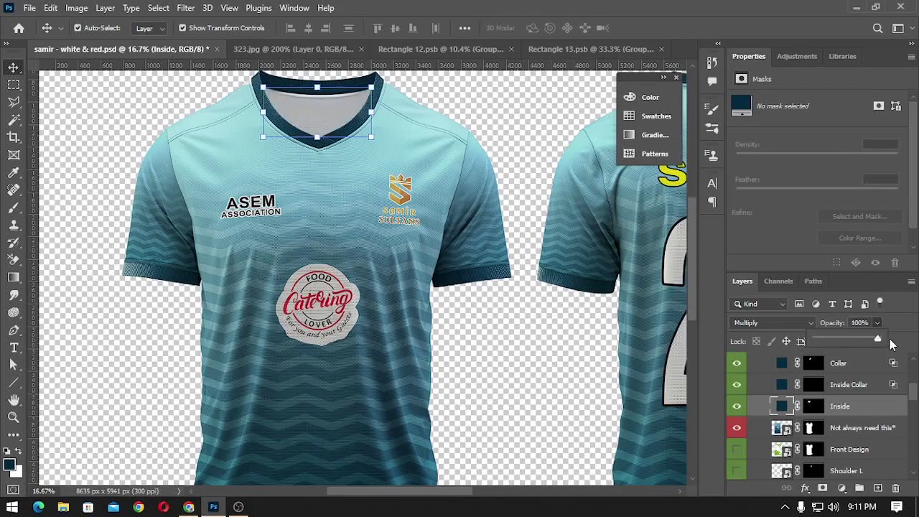
key("ctrl+BackSpace")
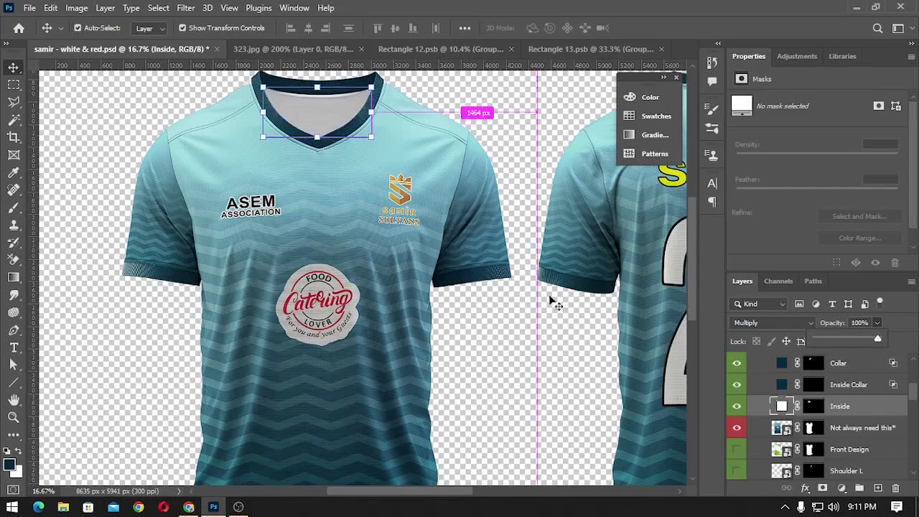
left_click(502, 331, "ctrl")
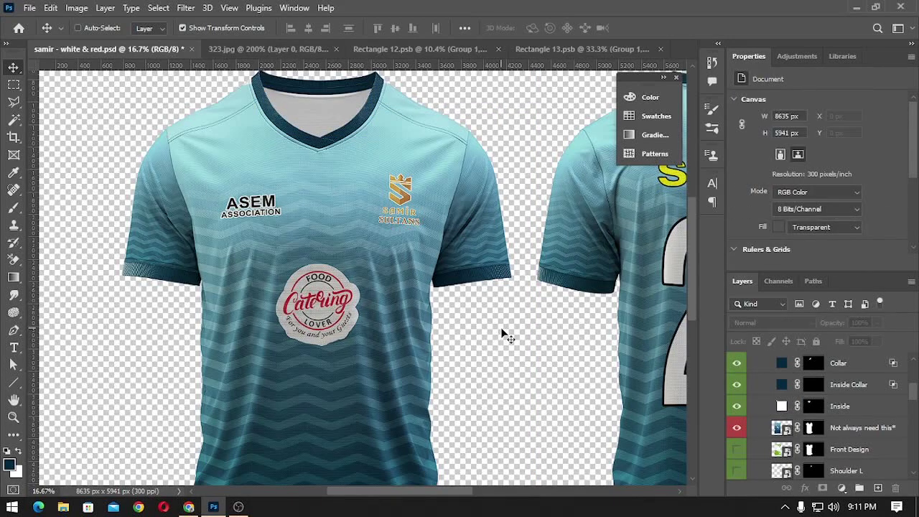
scroll(501, 332, "down", 3)
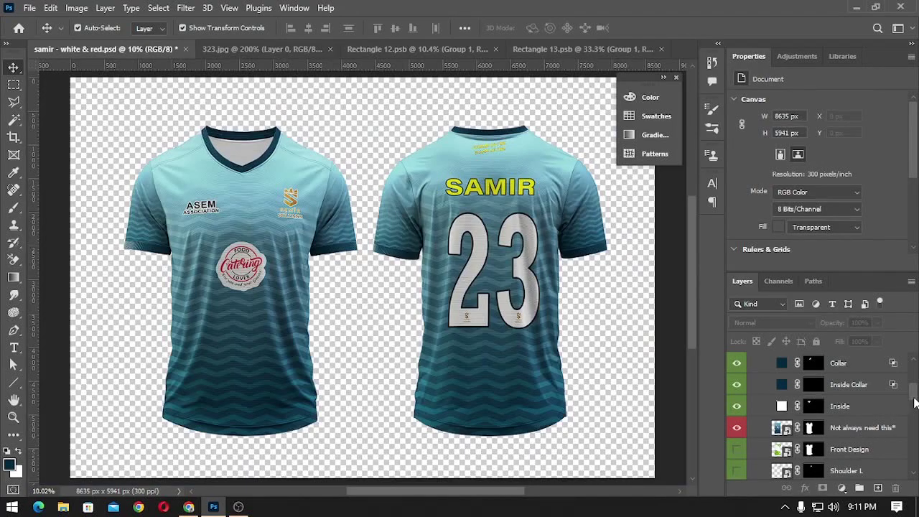